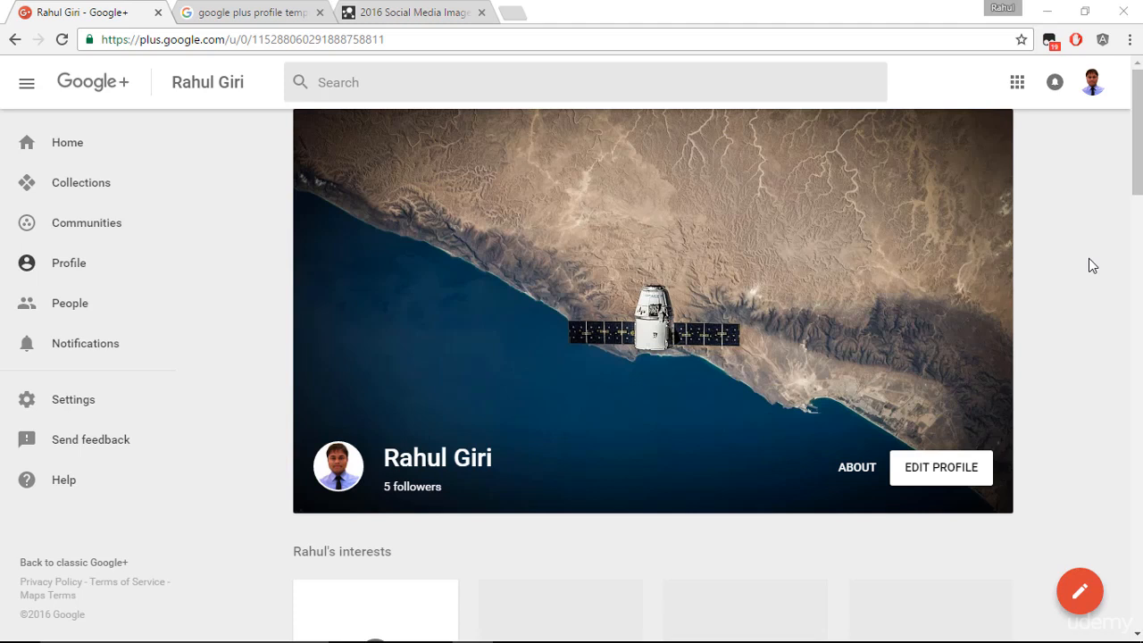
Look over the Google+ profile page, and enlarge the rainbow-coloured Google Plus cover photo template in the Google image results.
scroll(1063, 309, "down", 4)
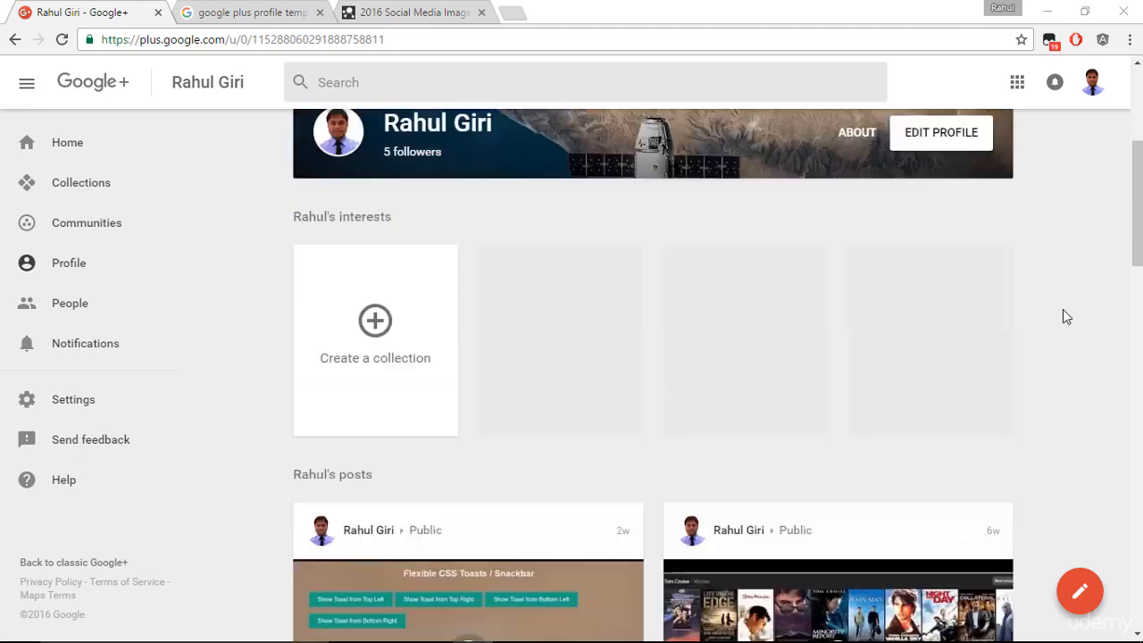
scroll(1063, 309, "up", 3)
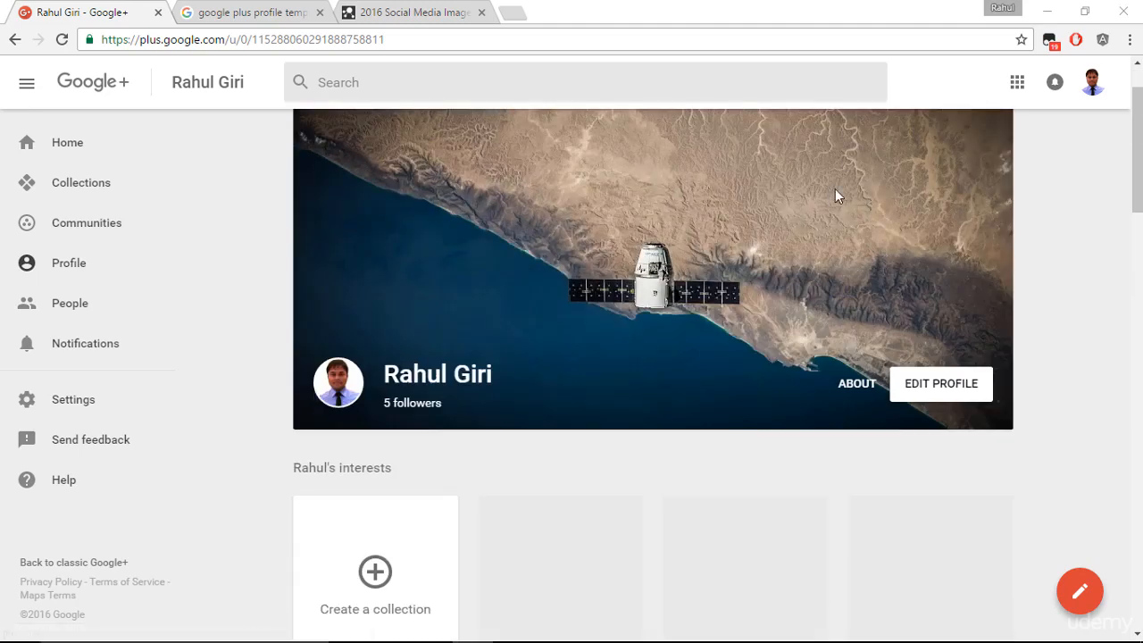
scroll(786, 242, "up", 1)
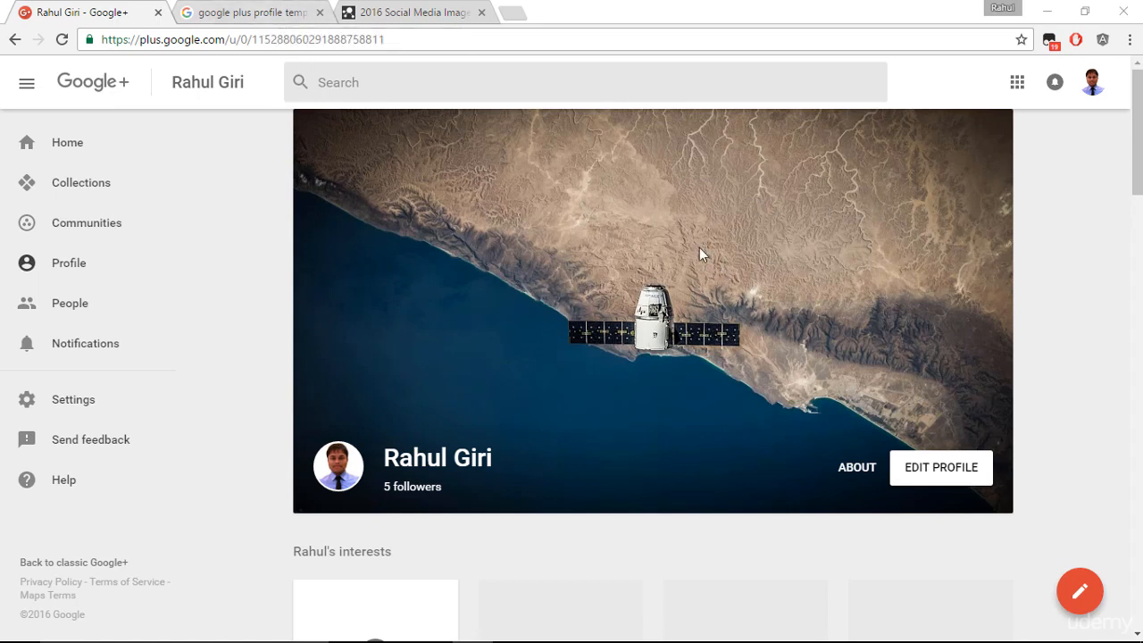
left_click(234, 13)
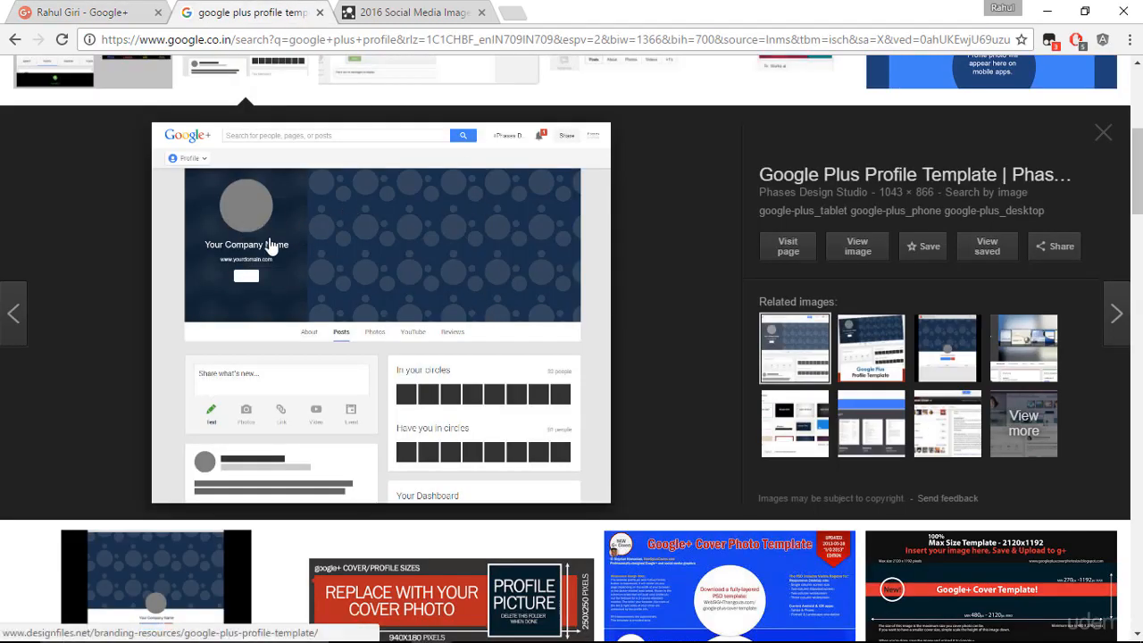
scroll(344, 245, "up", 5)
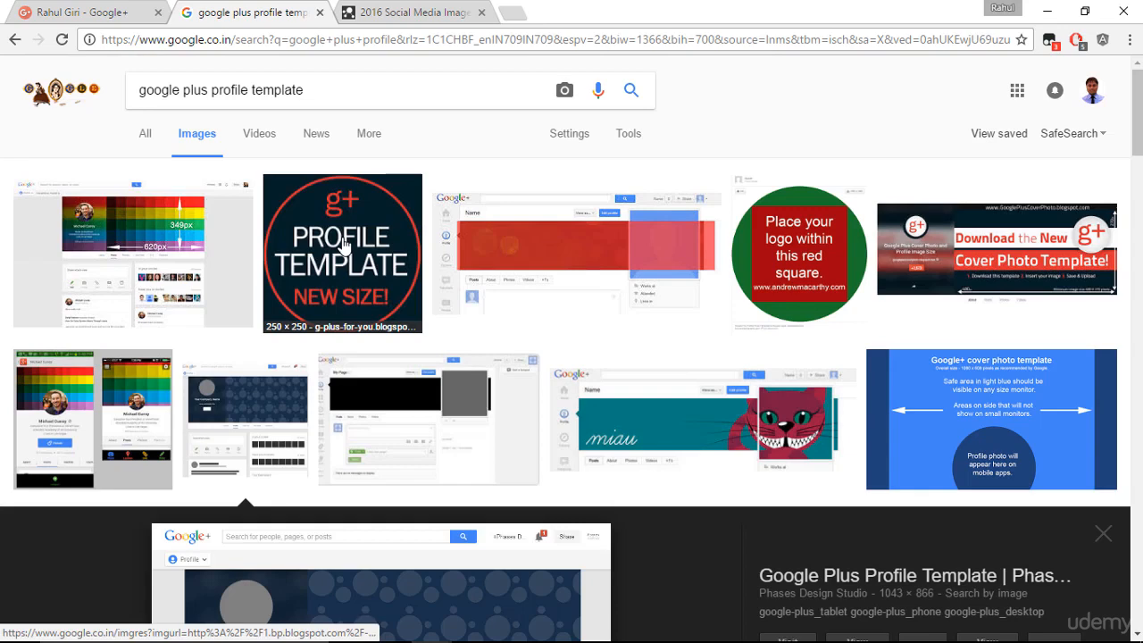
left_click(131, 248)
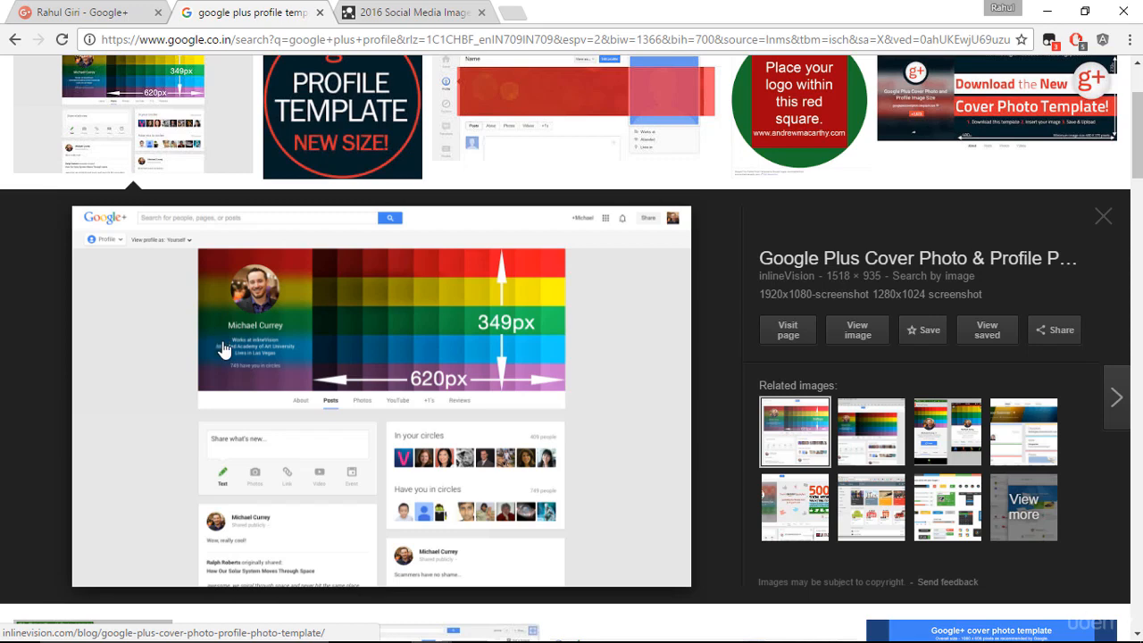
scroll(409, 327, "down", 1)
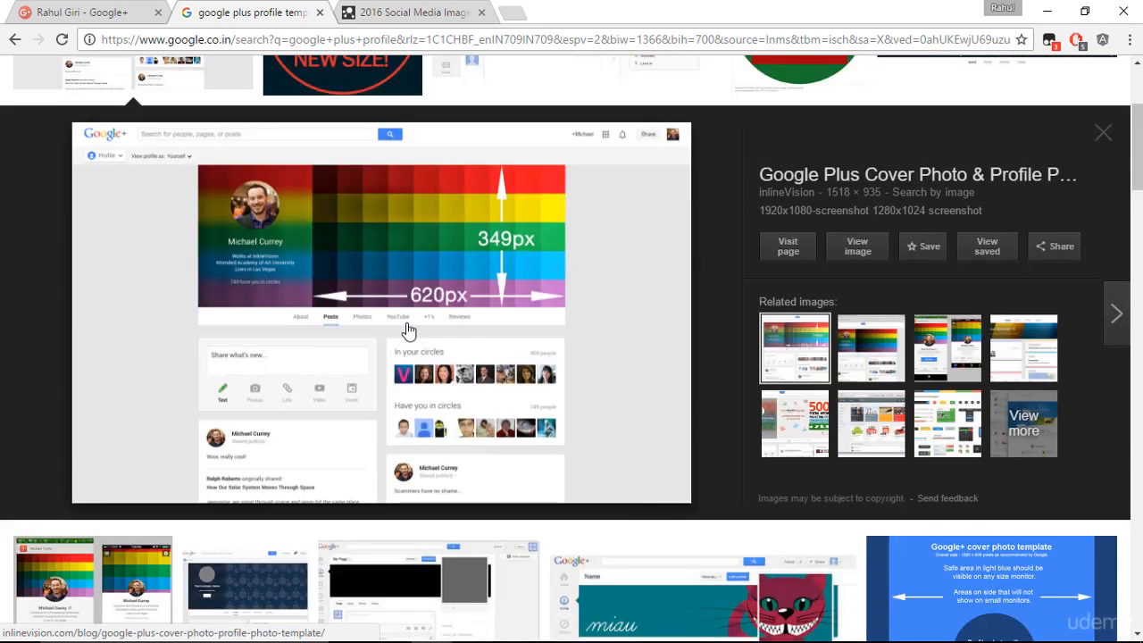
scroll(406, 331, "up", 1)
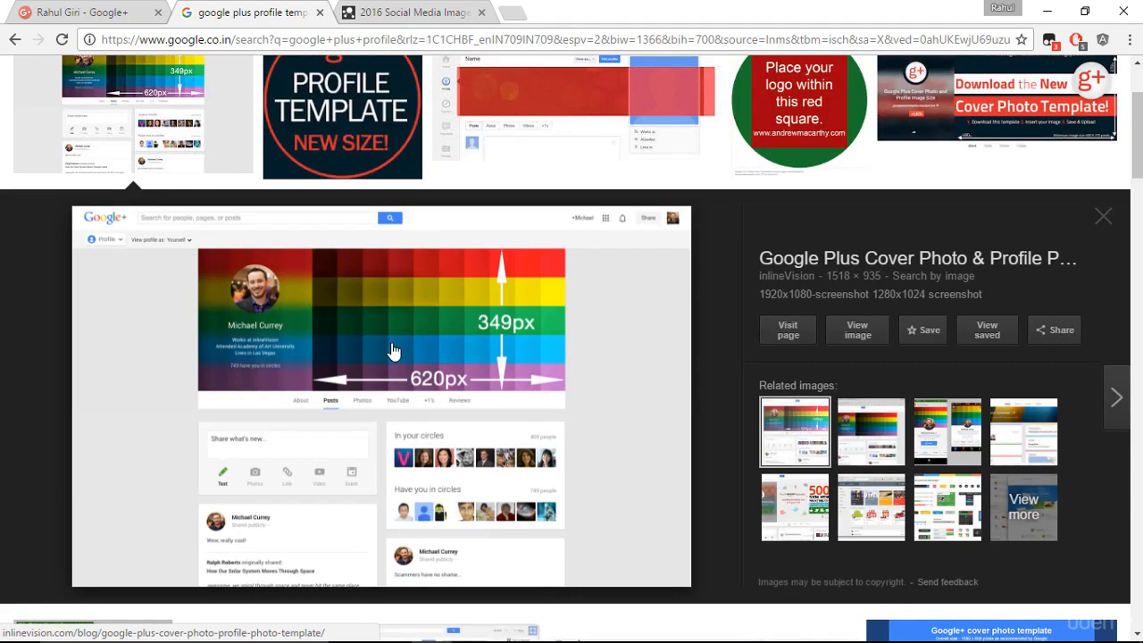
Find the Google+ section in the 2016 Social Media Image Sizes Cheat Sheet and examine its profile and cover image guidelines.
left_click(427, 10)
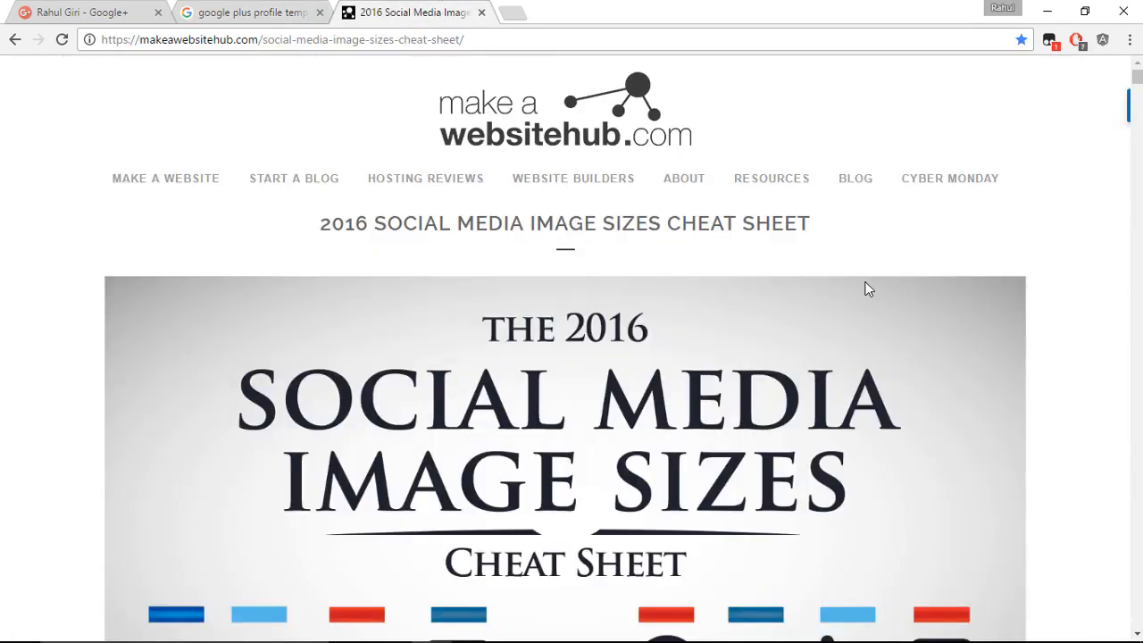
scroll(868, 288, "down", 3)
scroll(689, 286, "up", 3)
scroll(1064, 375, "down", 20)
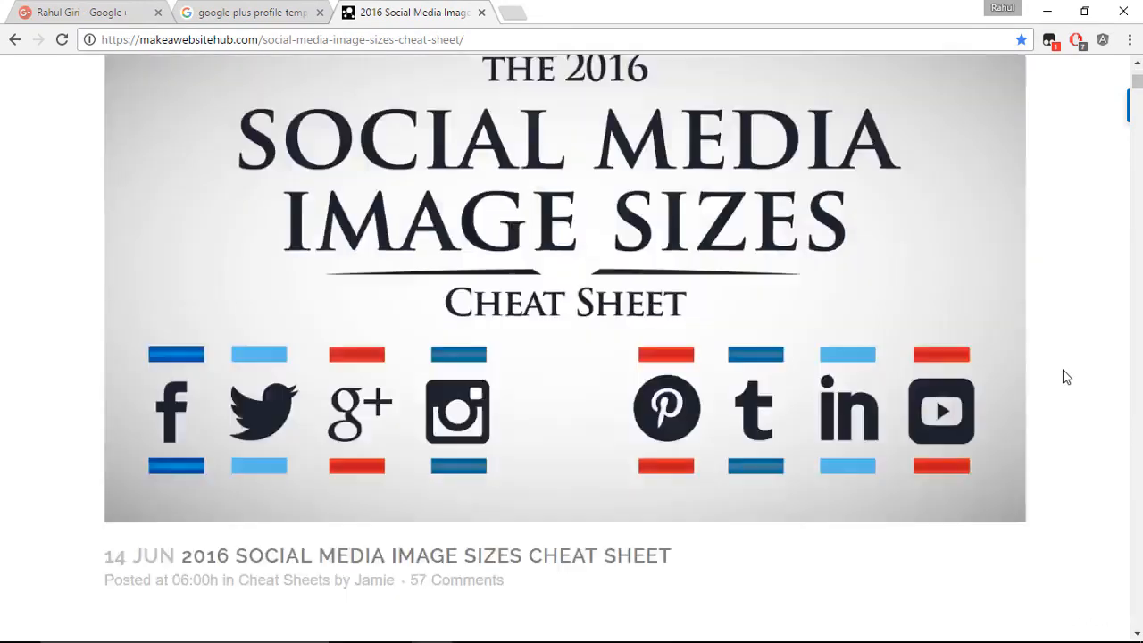
scroll(1064, 375, "down", 20)
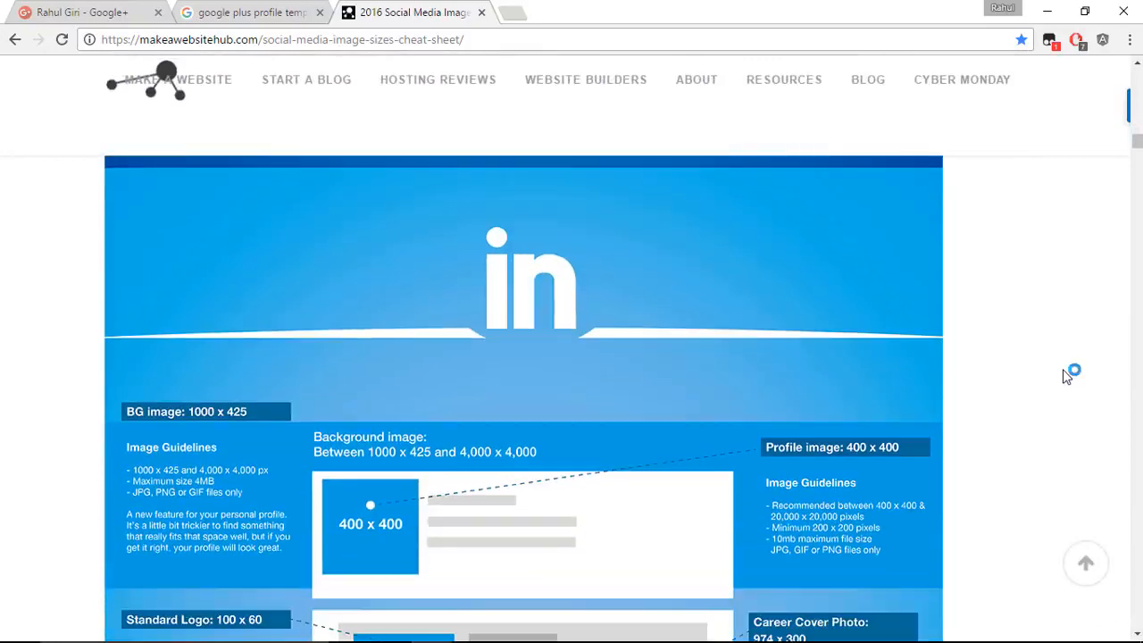
scroll(1064, 376, "down", 20)
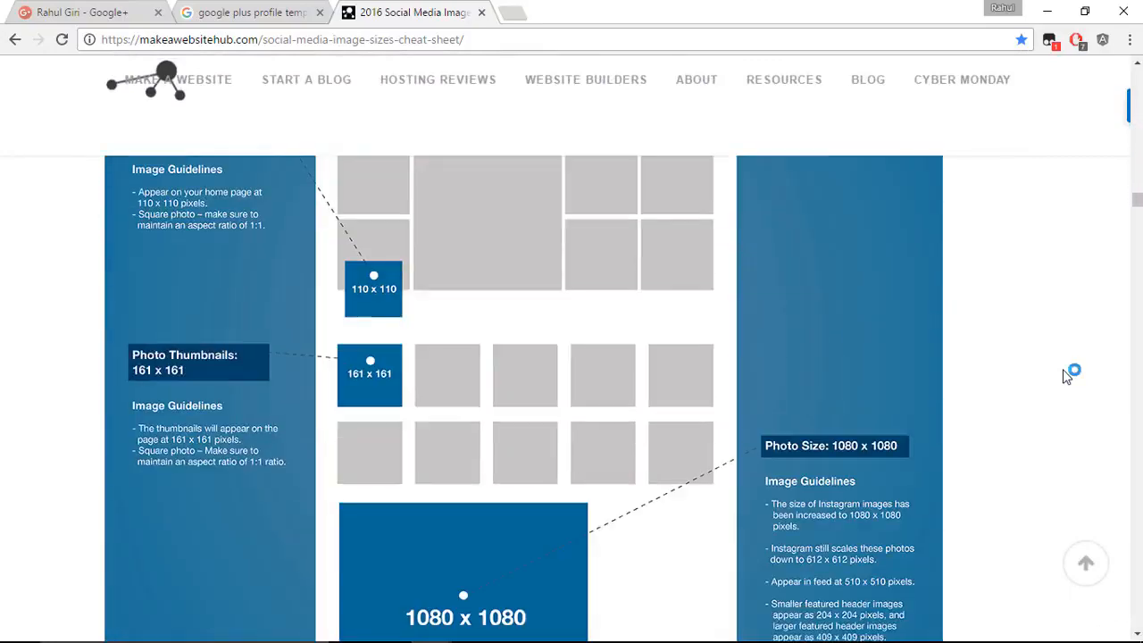
scroll(1064, 375, "down", 20)
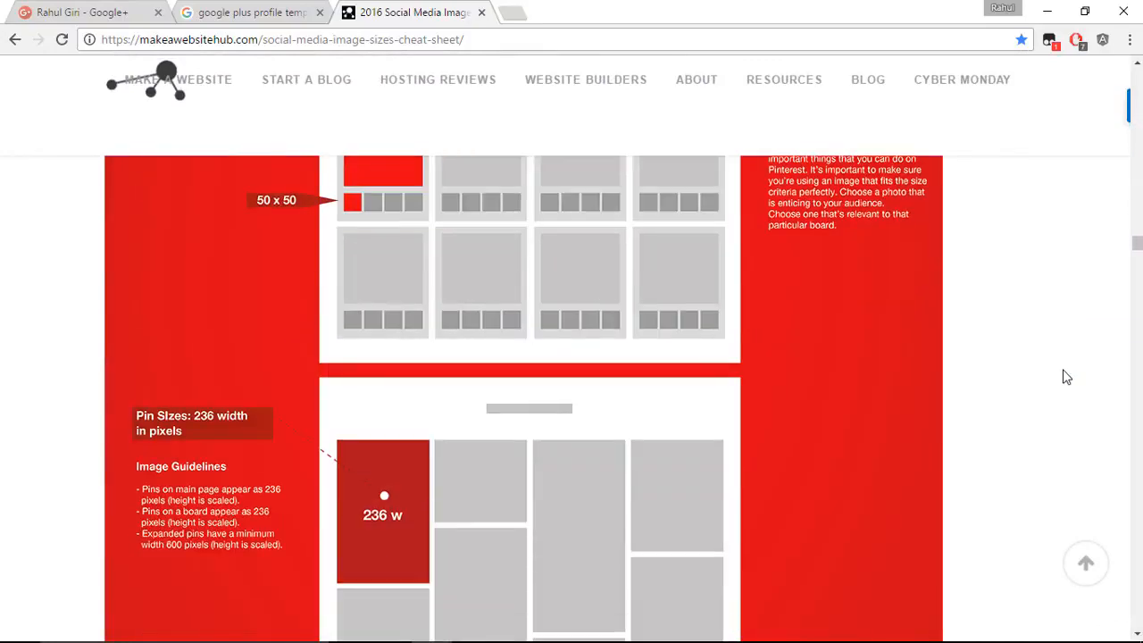
scroll(1064, 375, "down", 5)
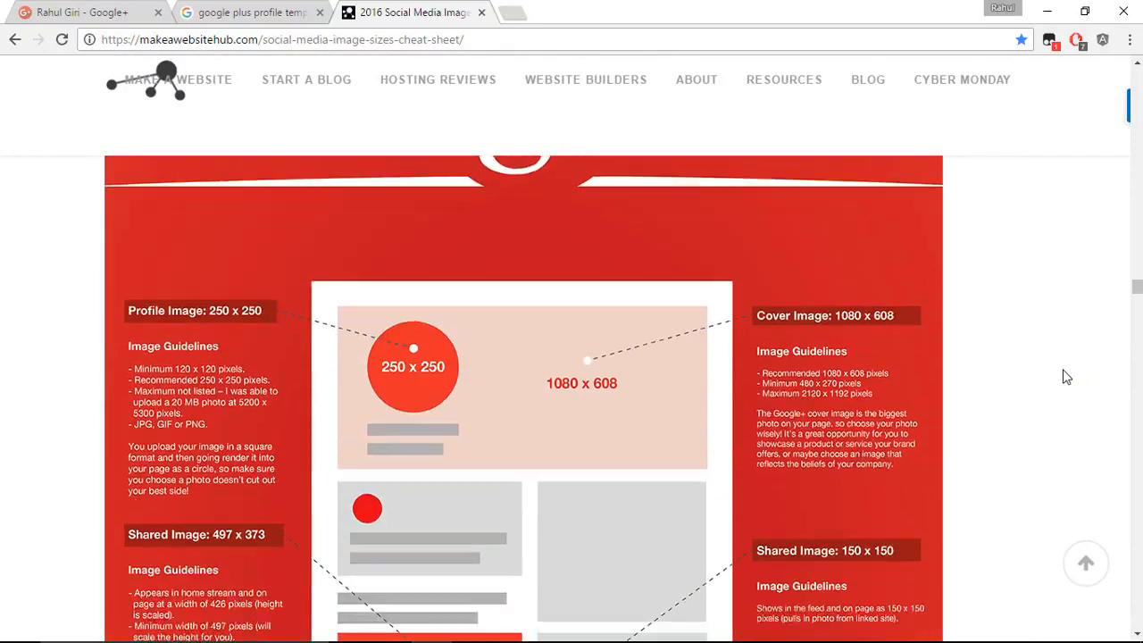
scroll(1061, 378, "up", 3)
scroll(1021, 375, "down", 3)
scroll(1021, 375, "down", 1)
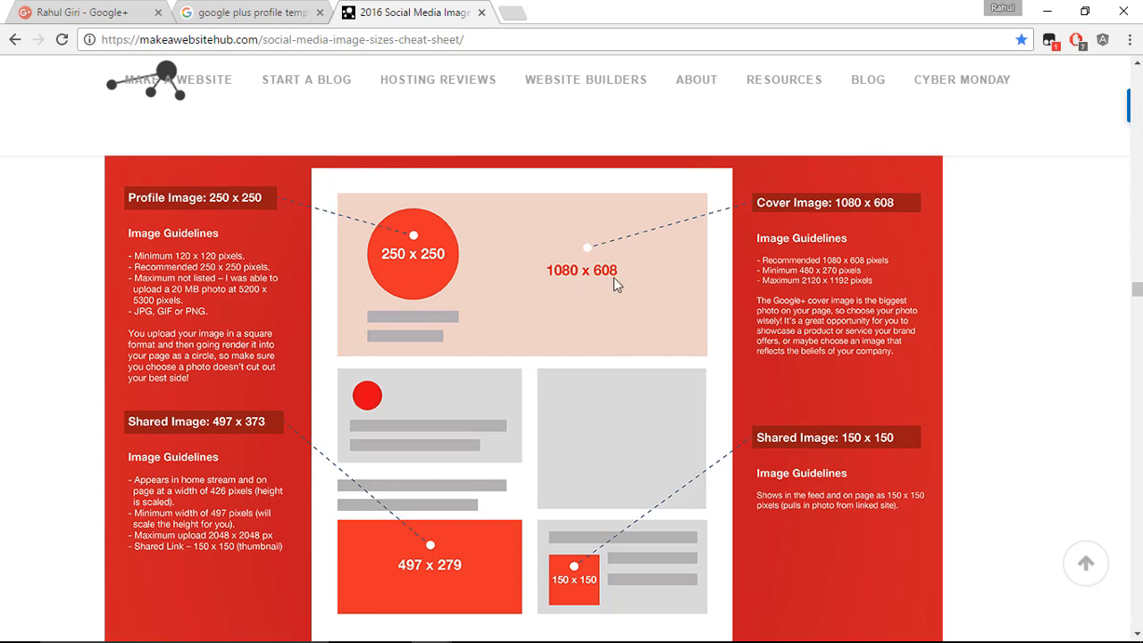
Reveal the hidden browser extensions on the Google+ profile page and measure the cover photo's width with the page ruler.
left_click(106, 12)
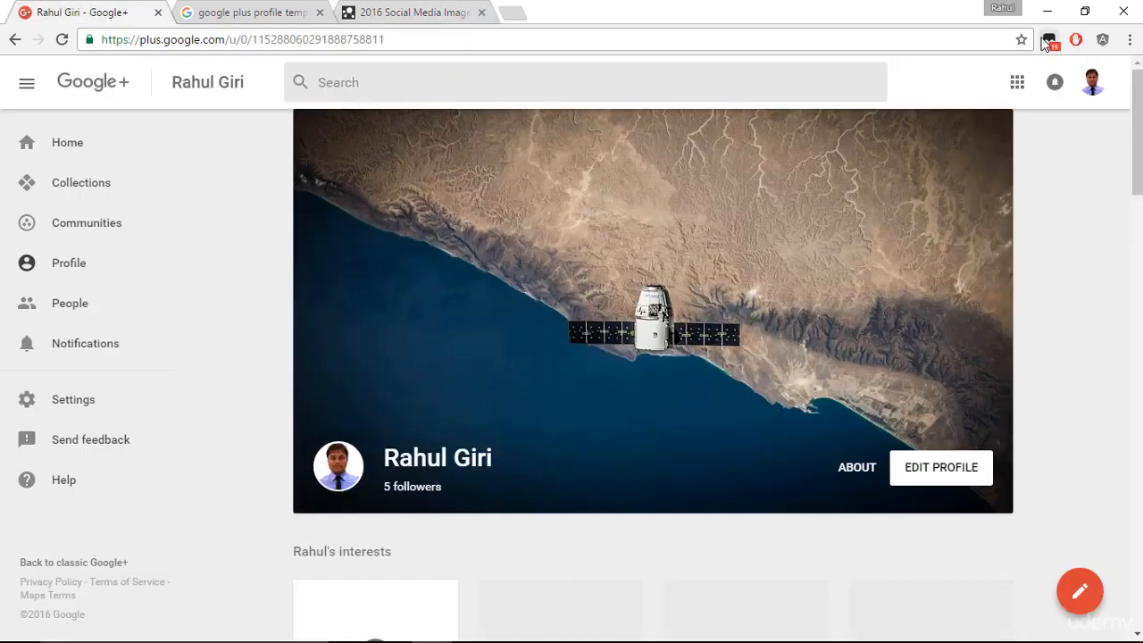
left_click_drag(1039, 43, 817, 43)
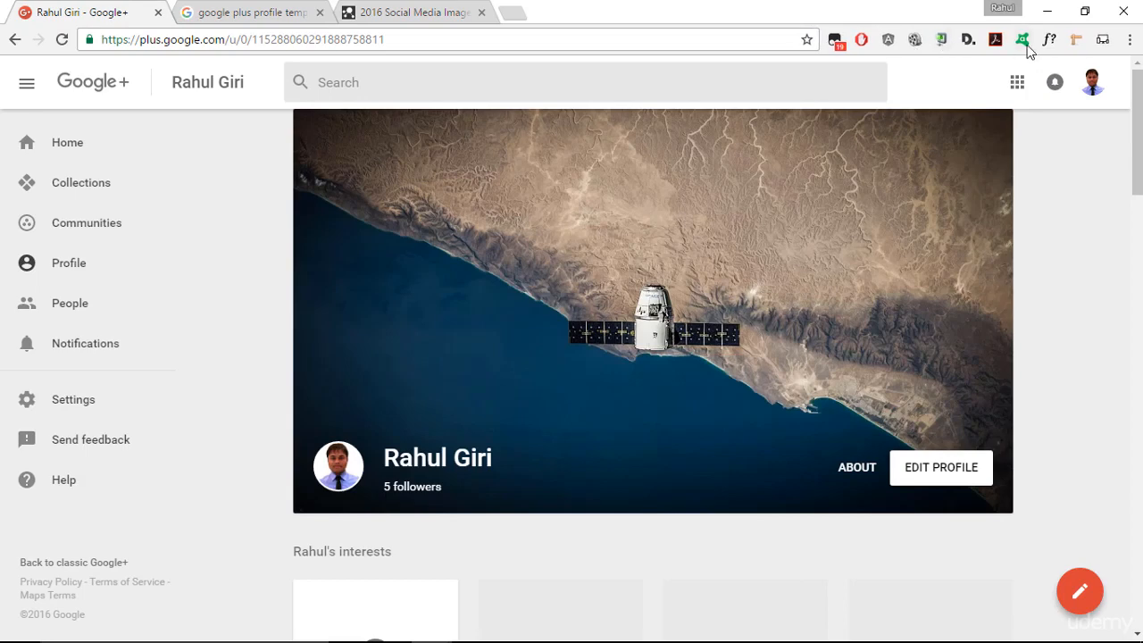
left_click(1072, 39)
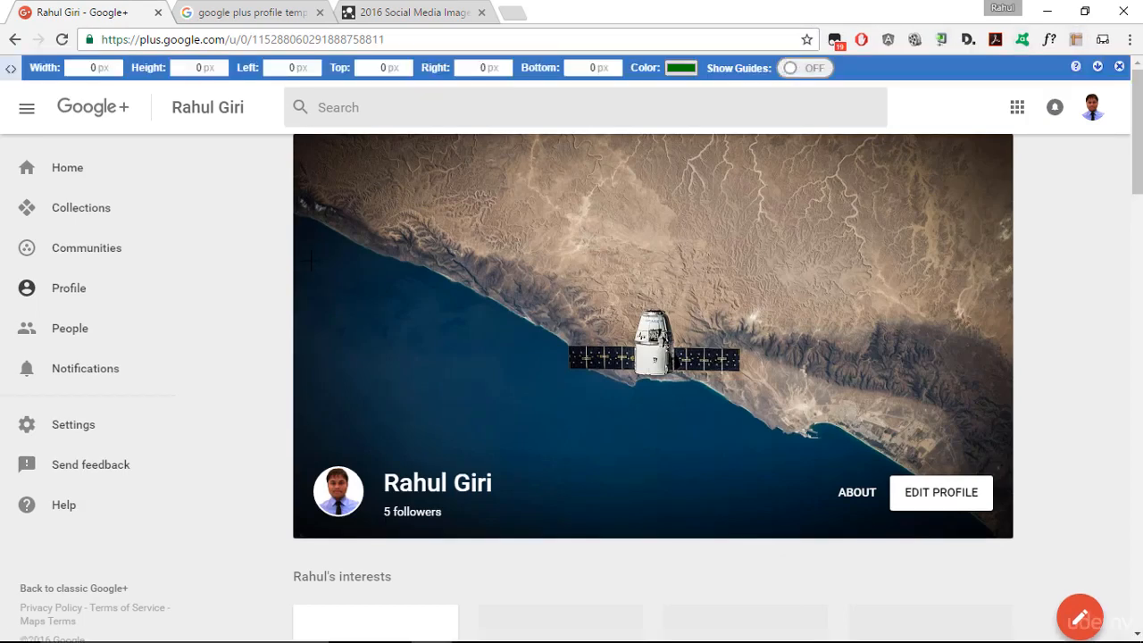
left_click_drag(294, 258, 1012, 320)
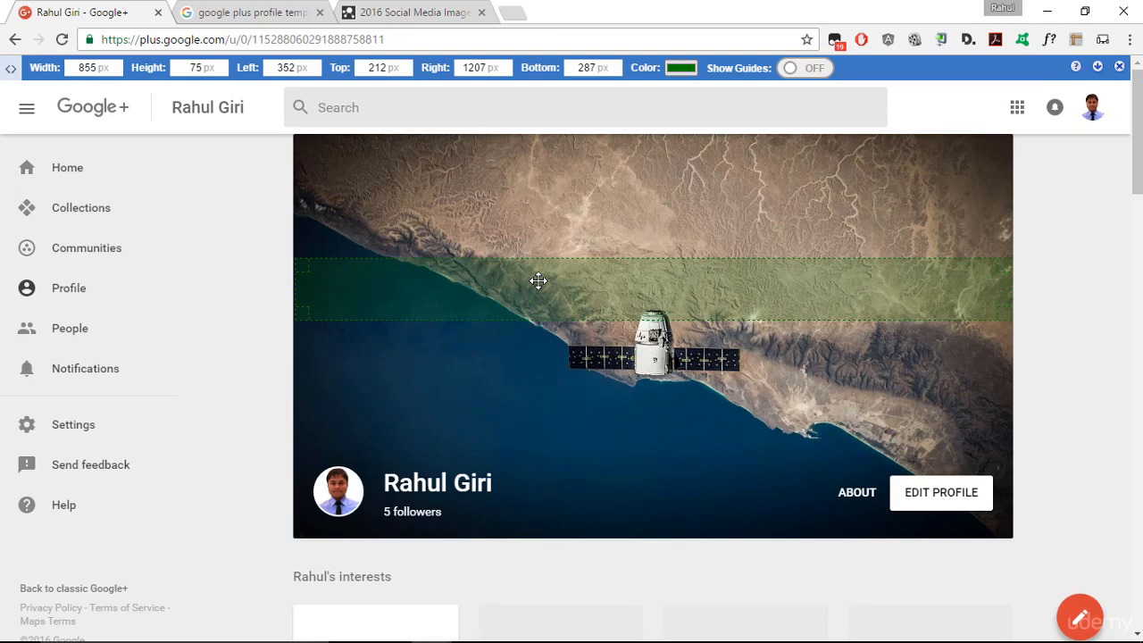
Reduce the page zoom to 75% and measure the cover photo's width again, aligning the ruler box with its left edge.
key("ctrl+minus")
key("ctrl+minus")
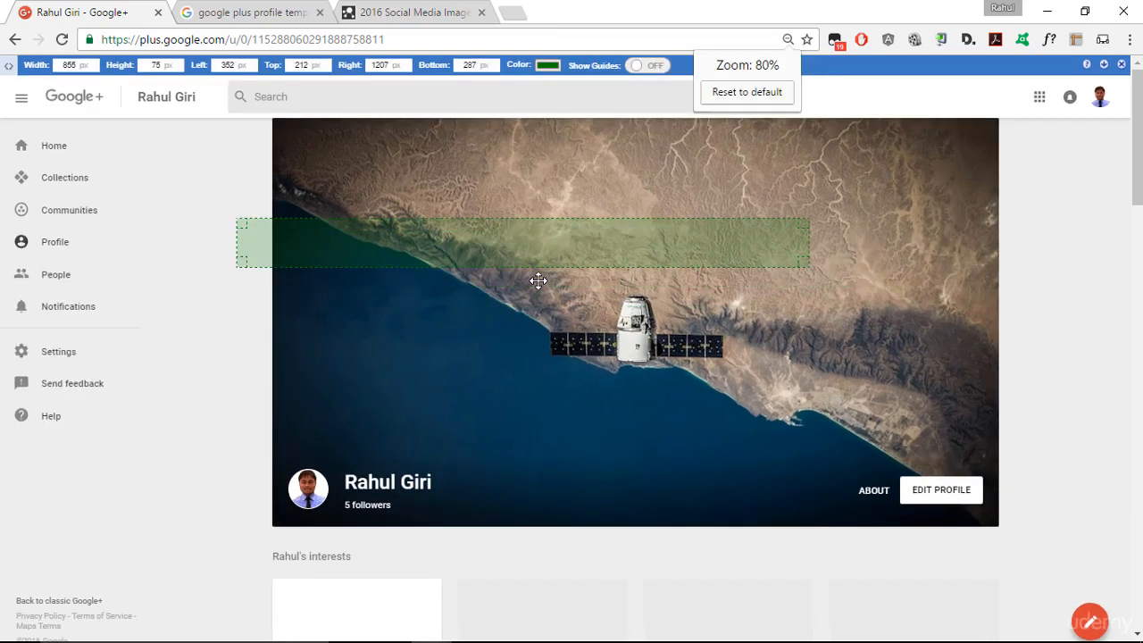
key("ctrl+minus")
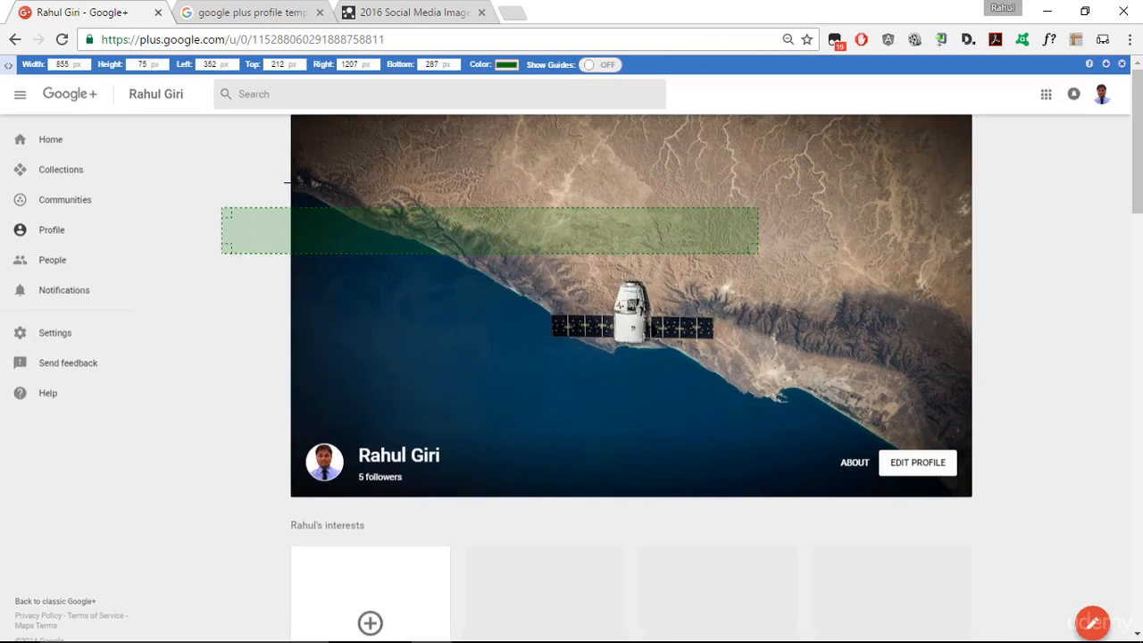
left_click_drag(292, 184, 974, 339)
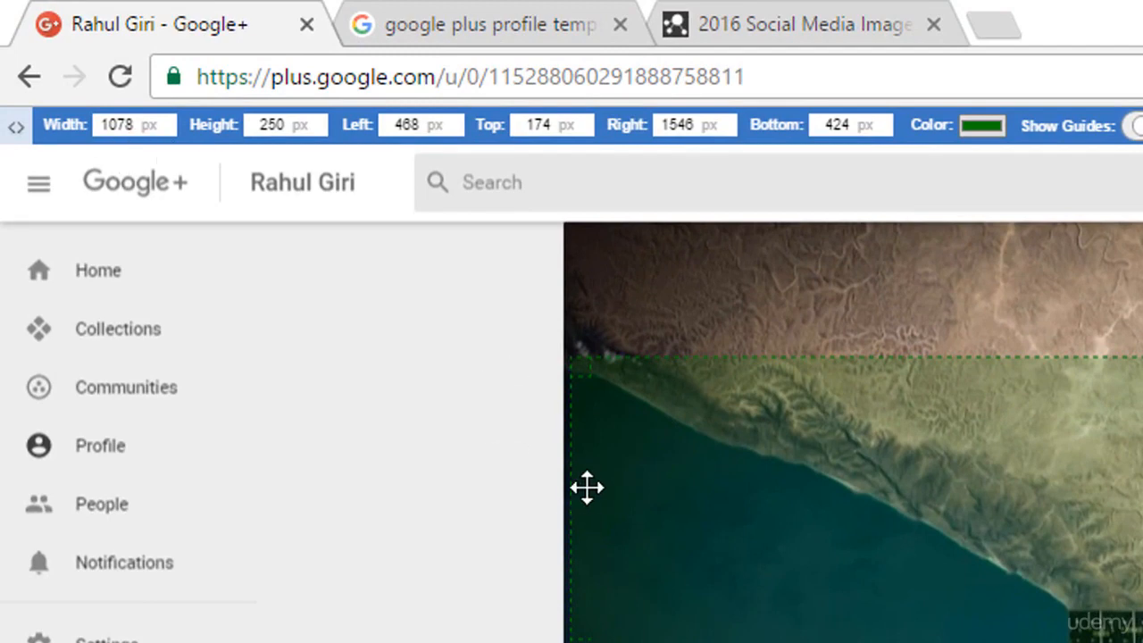
left_click_drag(580, 485, 572, 485)
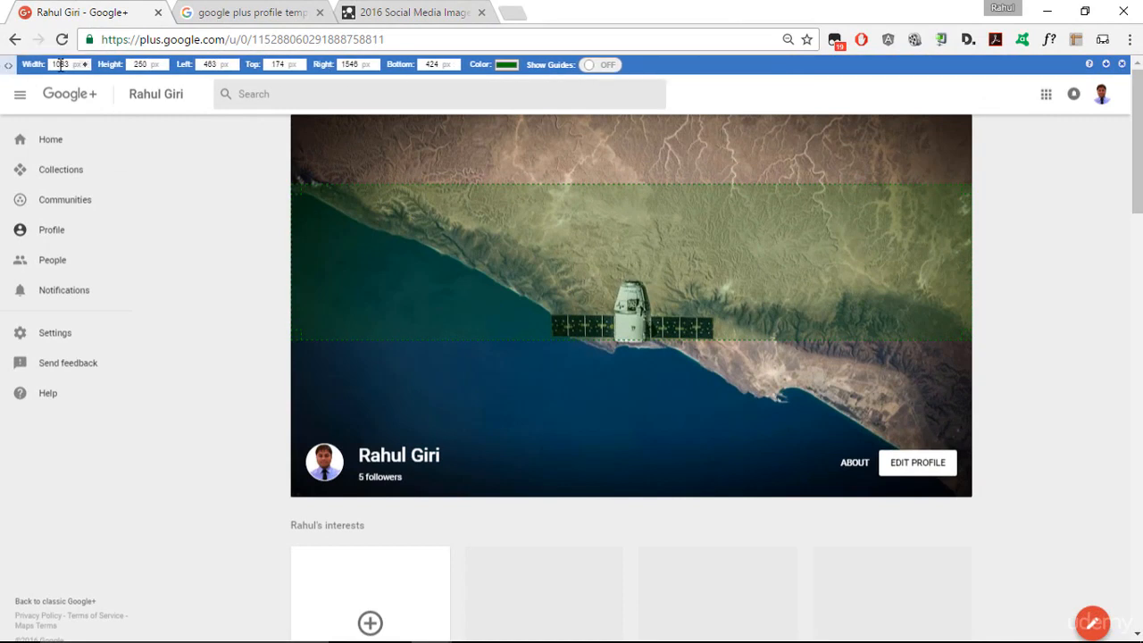
Reduce the page zoom to 67%, realign the ruler box across the cover photo, and check the cheat sheet's recommended cover size.
key("ctrl+minus")
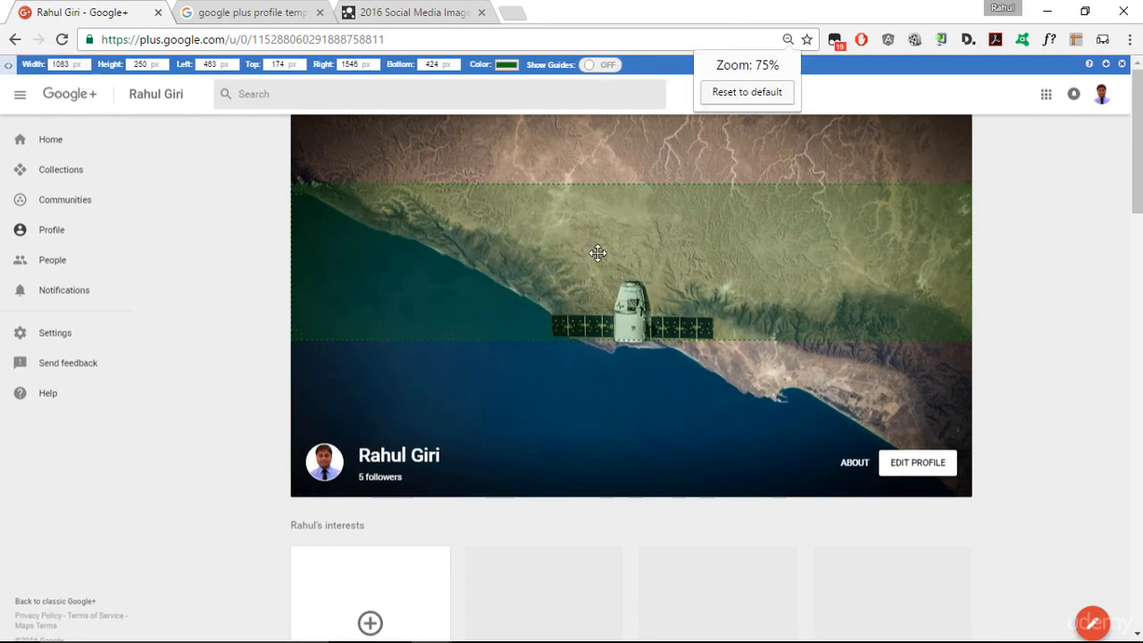
key("ctrl+minus")
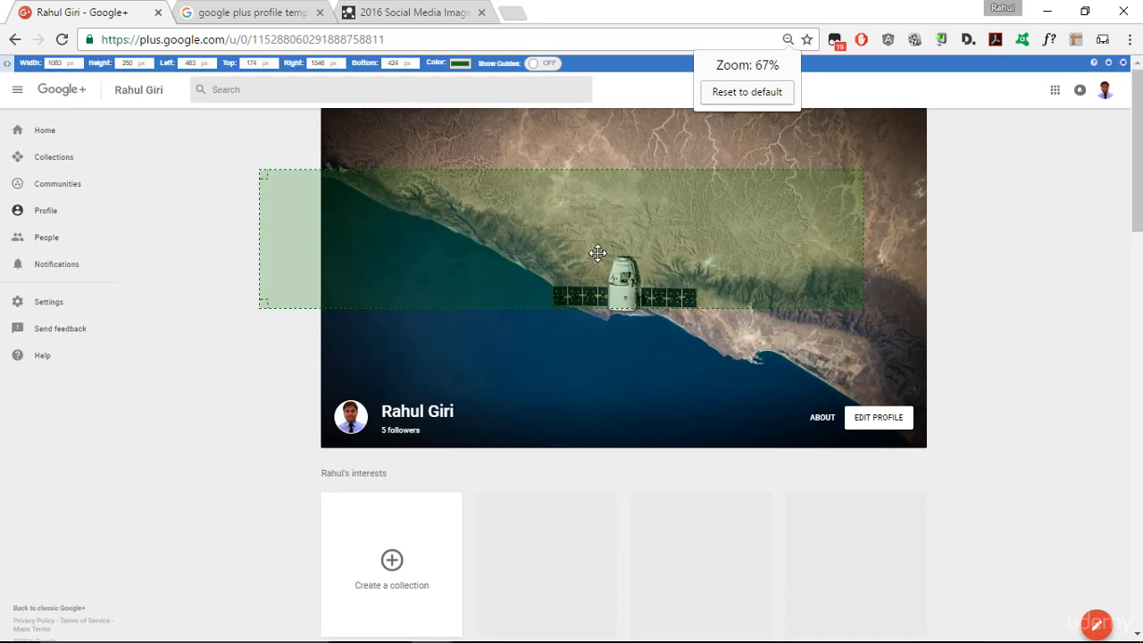
left_click_drag(392, 207, 425, 216)
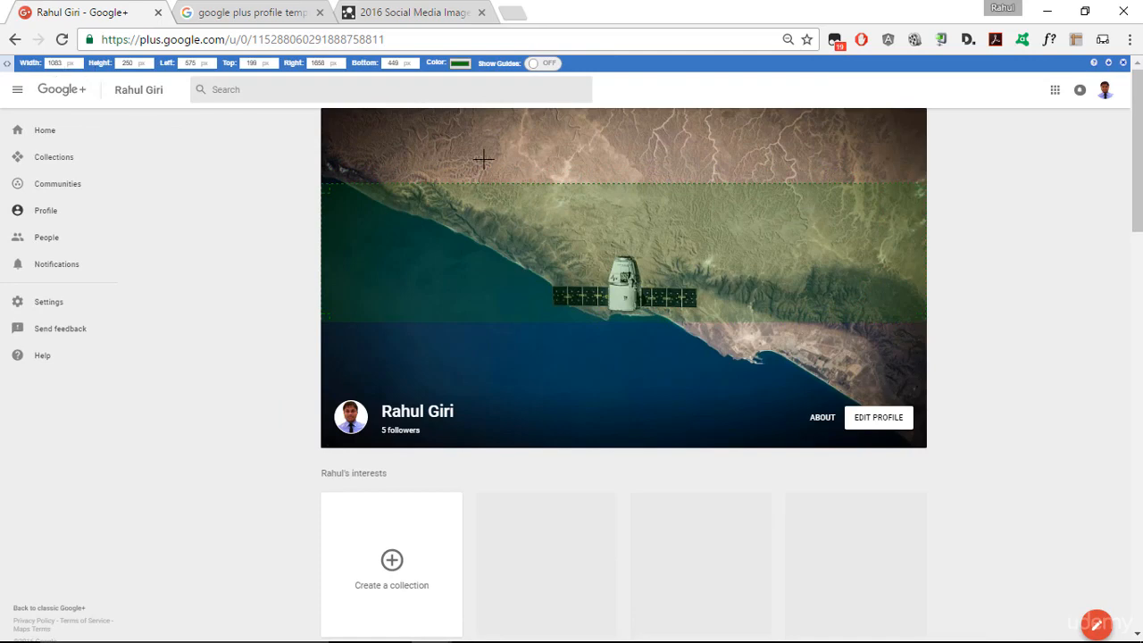
left_click(397, 11)
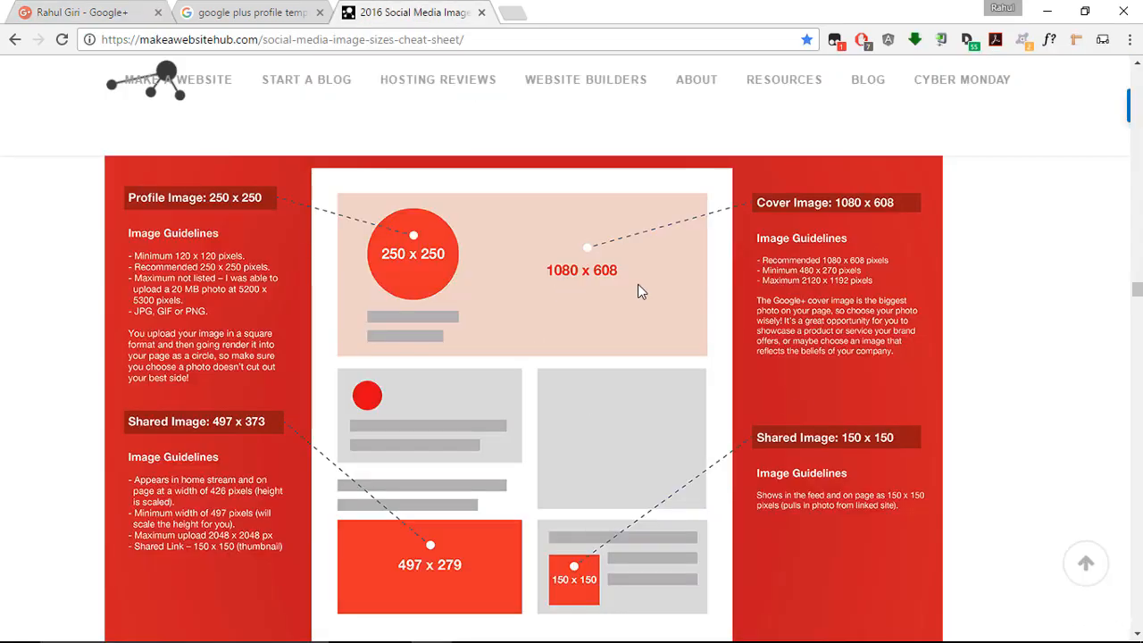
left_click(80, 12)
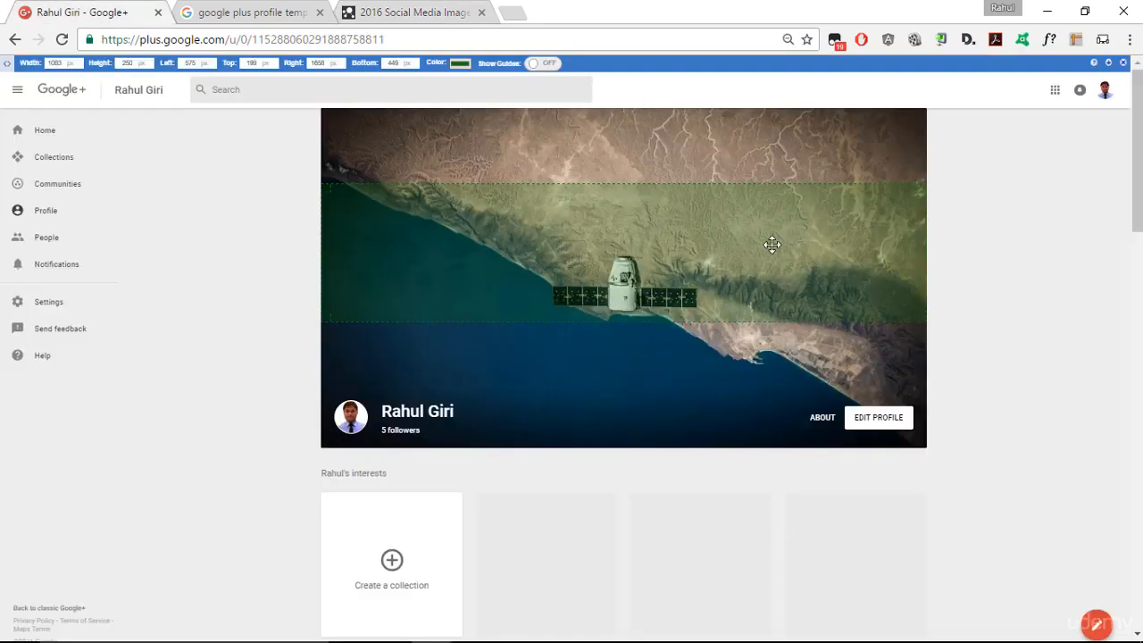
Return the page zoom to 75%, realign the ruler box with the cover photo, and measure the photo's full height.
key("ctrl+plus")
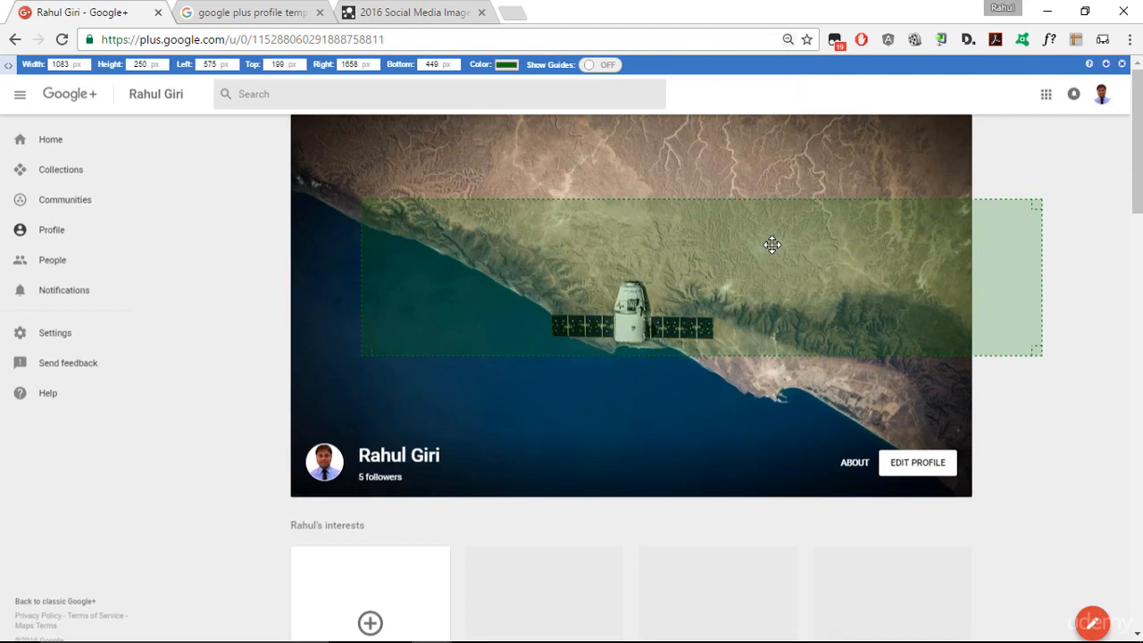
left_click_drag(772, 244, 698, 257)
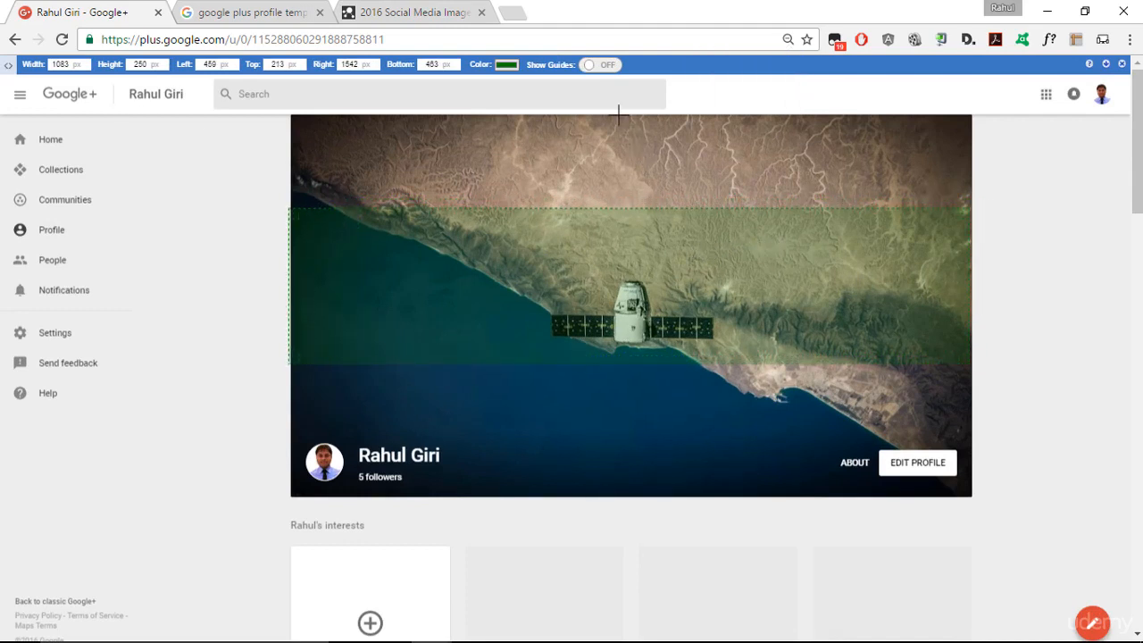
left_click_drag(618, 114, 671, 501)
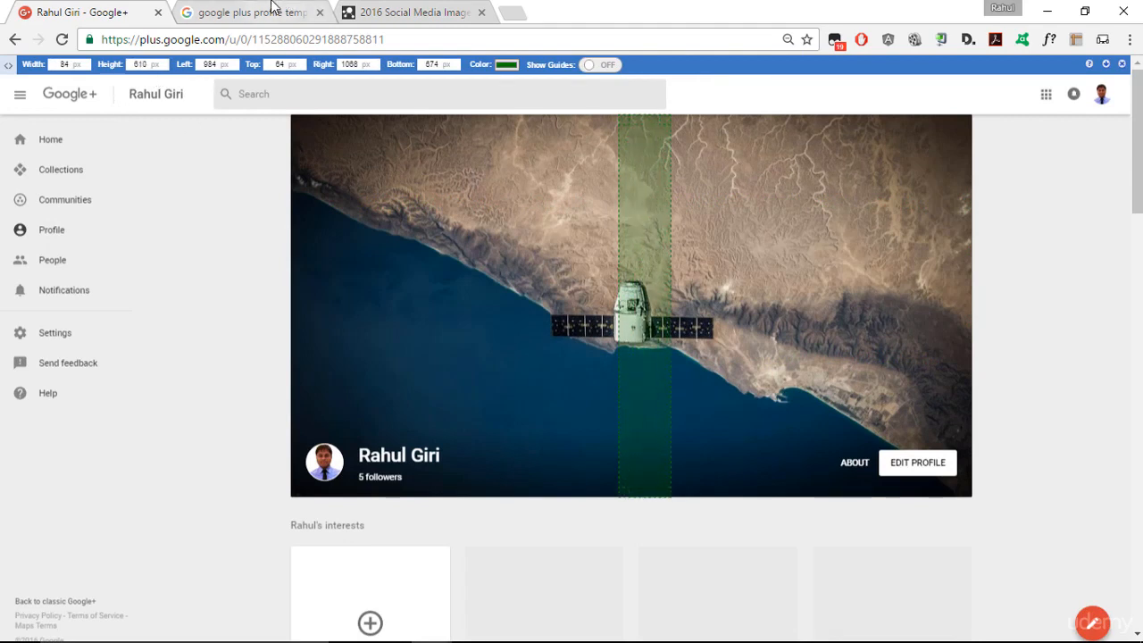
Compare the measured cover photo height with the cover image size recommended in the Google+ section of the cheat sheet.
left_click(420, 11)
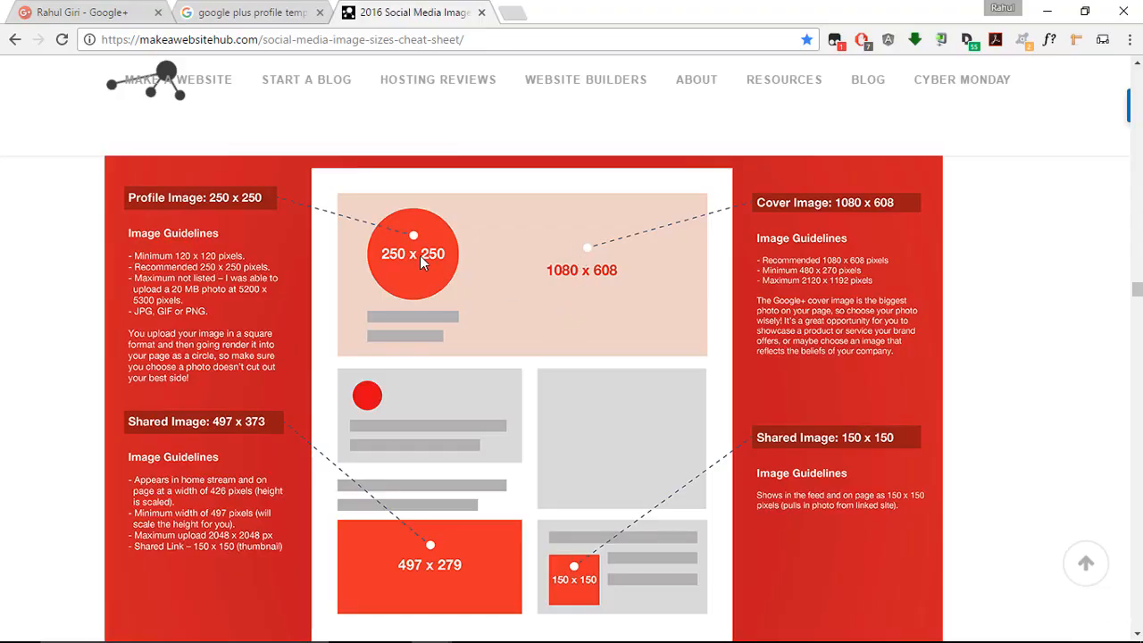
left_click(98, 11)
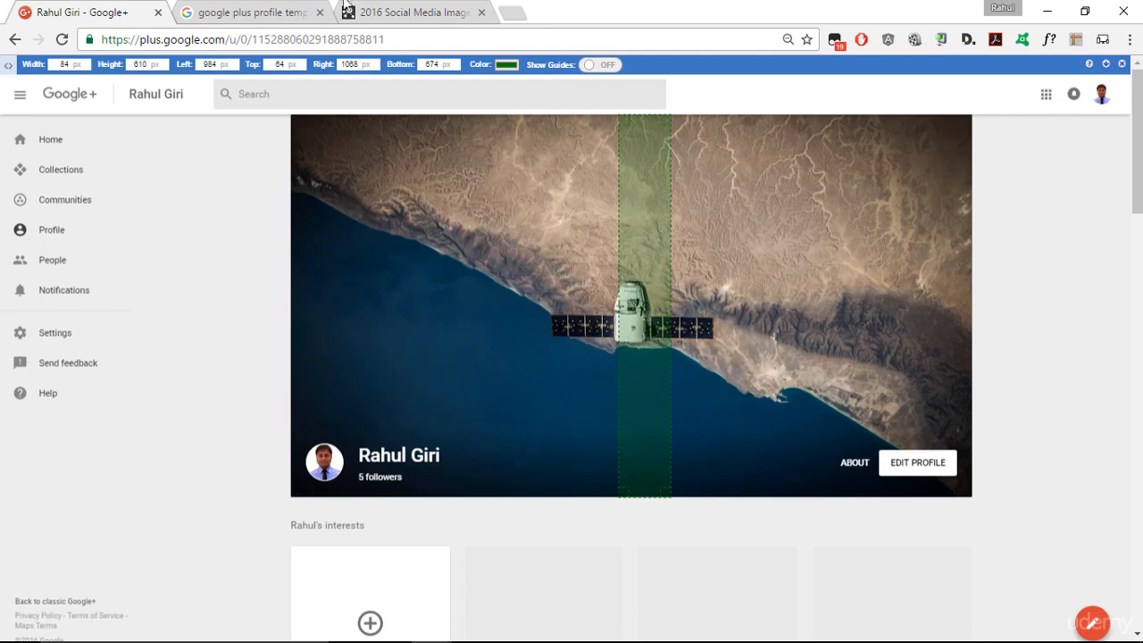
left_click(411, 11)
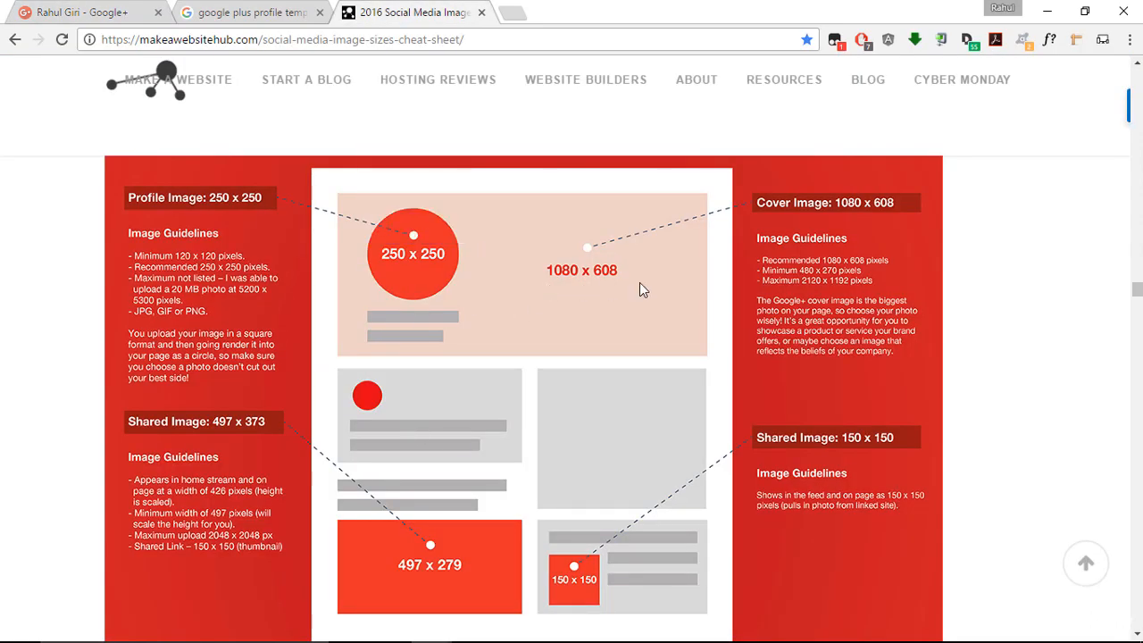
left_click(107, 11)
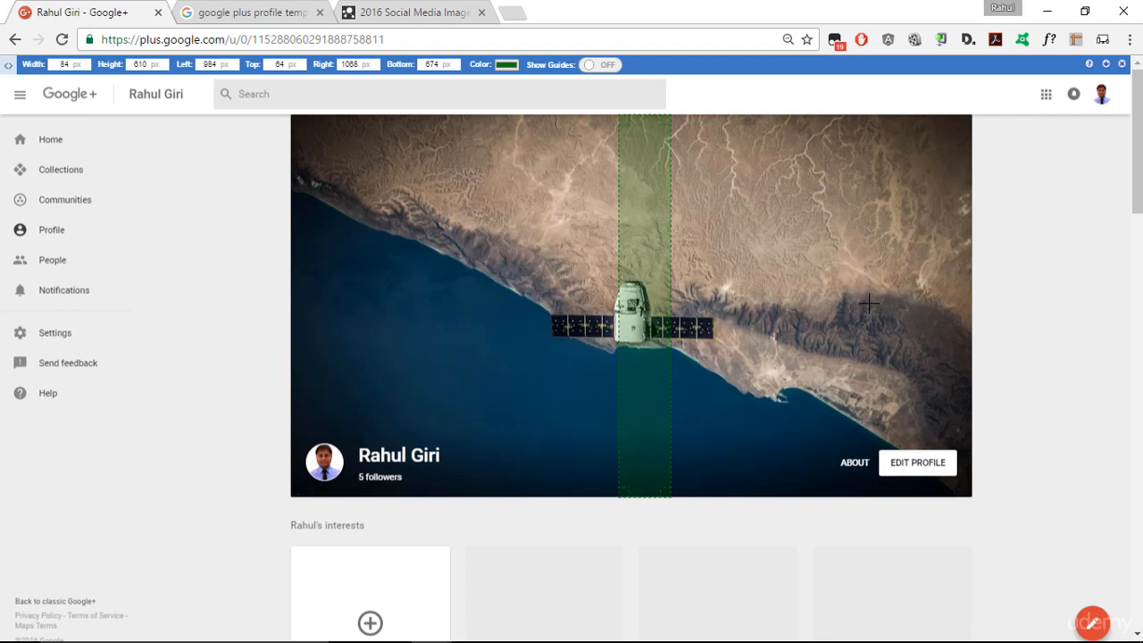
Close the page ruler, switch to Photoshop, and paste the profile page screenshot into a new 1366 × 768 pixel document.
left_click(1121, 66)
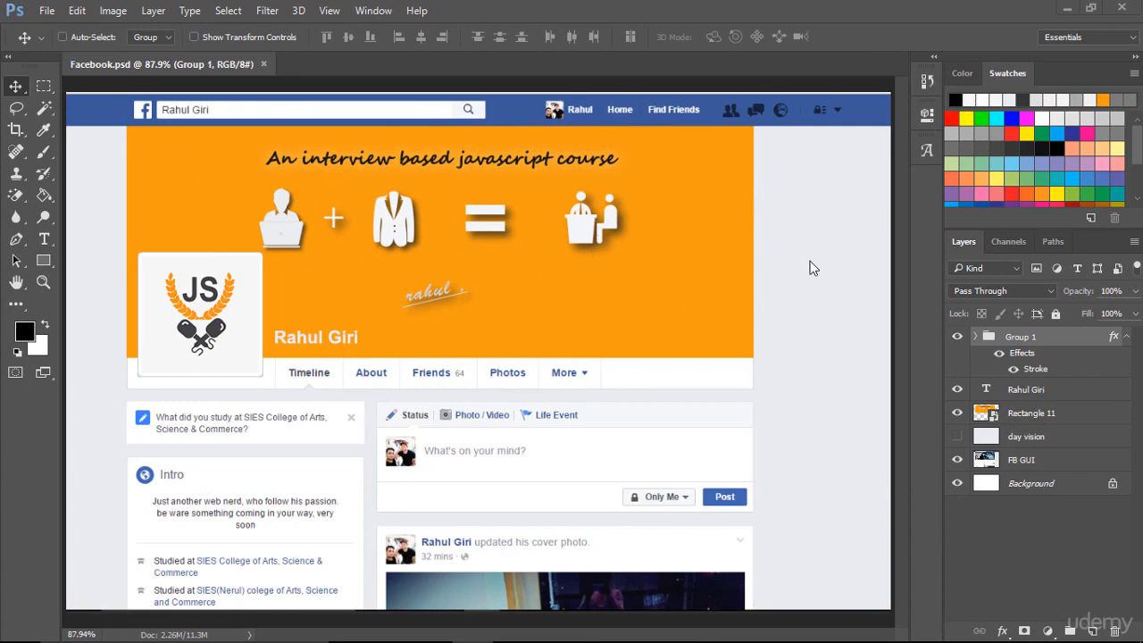
left_click(49, 11)
left_click(70, 33)
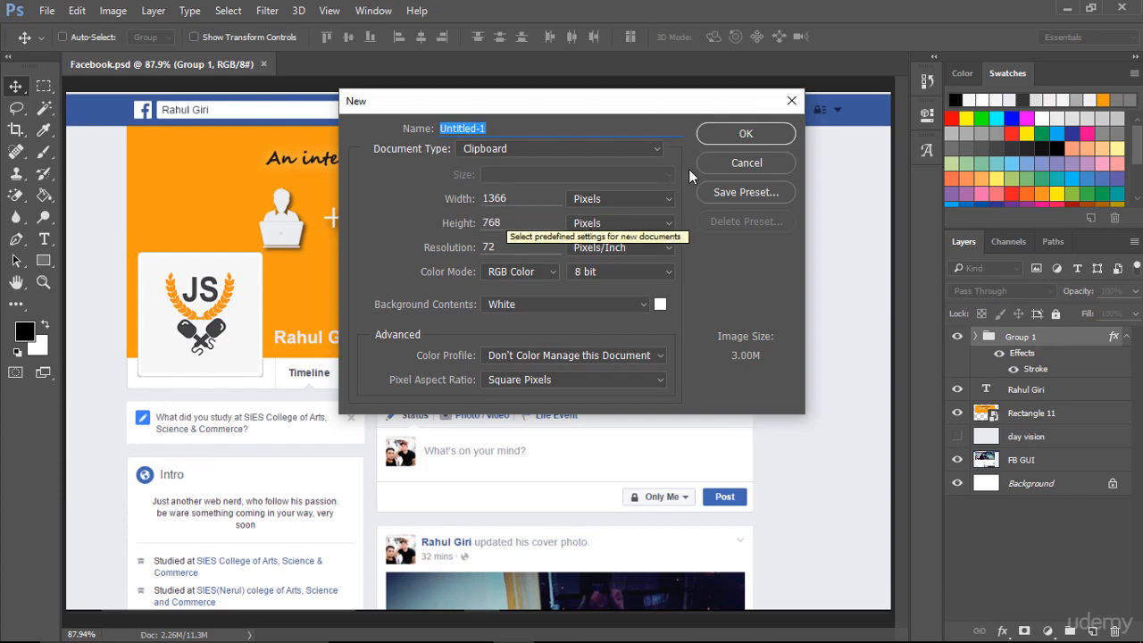
left_click(731, 133)
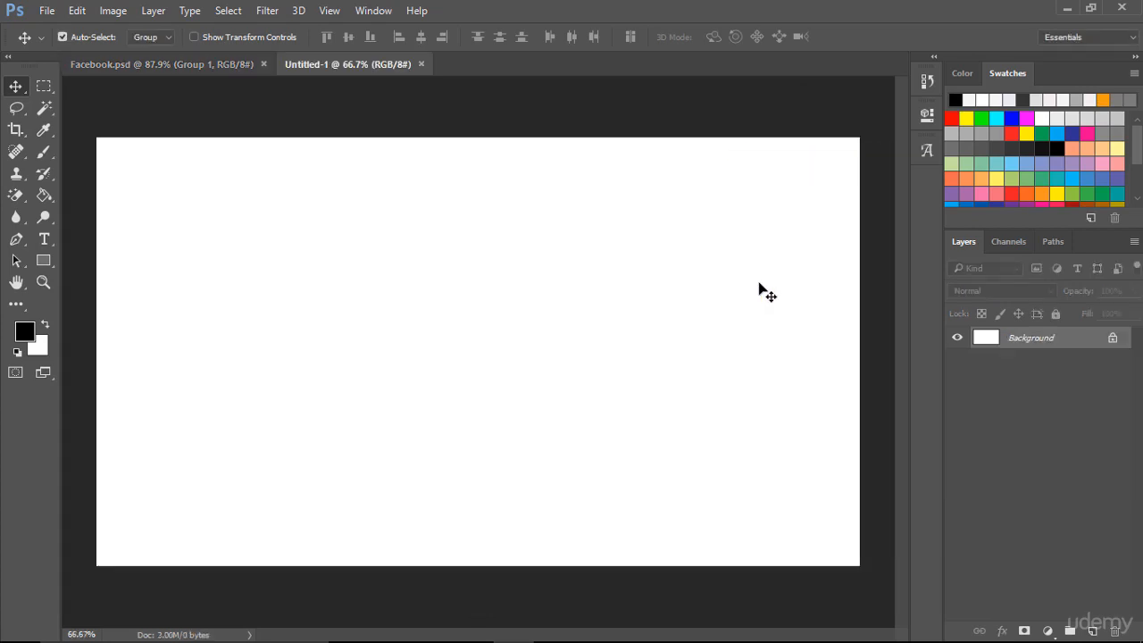
key("ctrl+v")
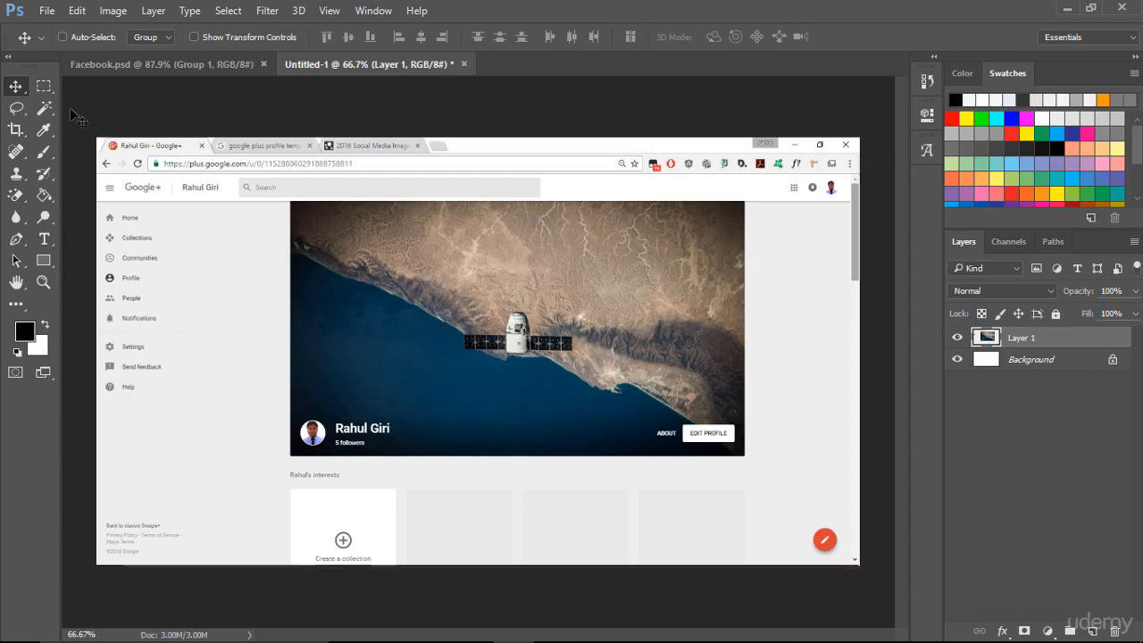
Copy the screenshot area below the browser's address bar and create a 1366 × 702 pixel document named Google plus template.
left_click(44, 86)
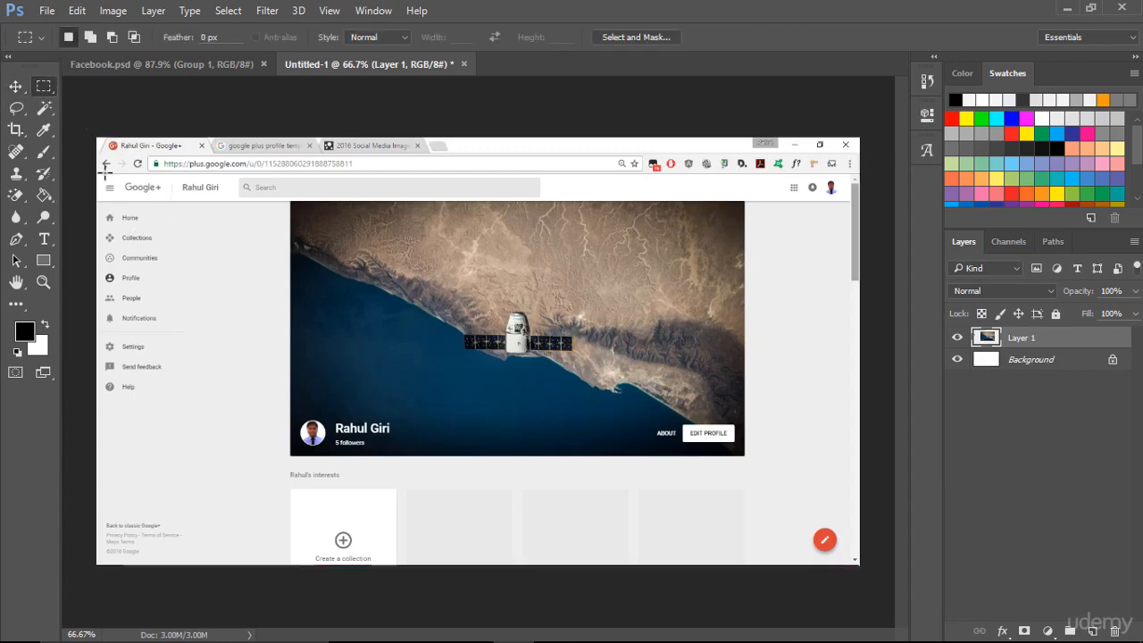
left_click_drag(96, 174, 853, 625)
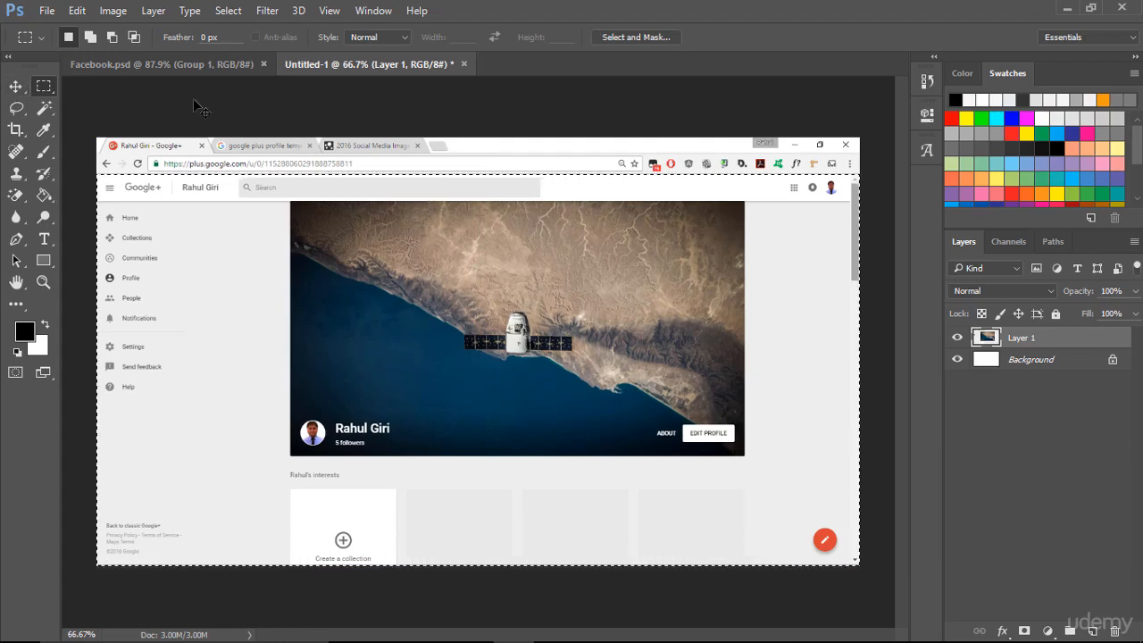
left_click(47, 11)
left_click(60, 29)
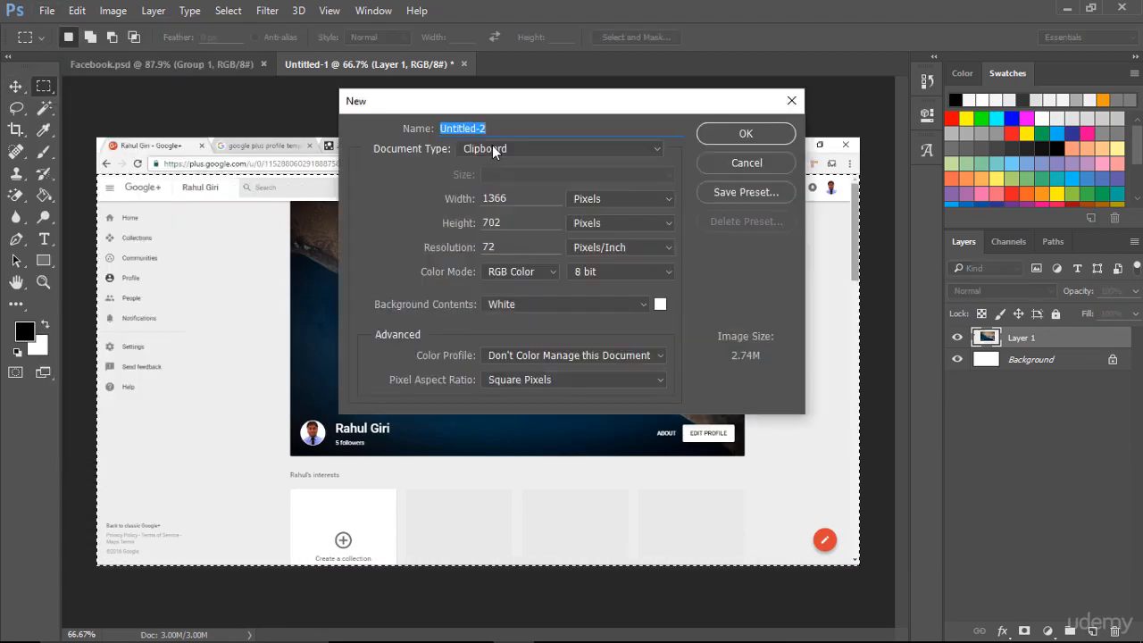
type("Google")
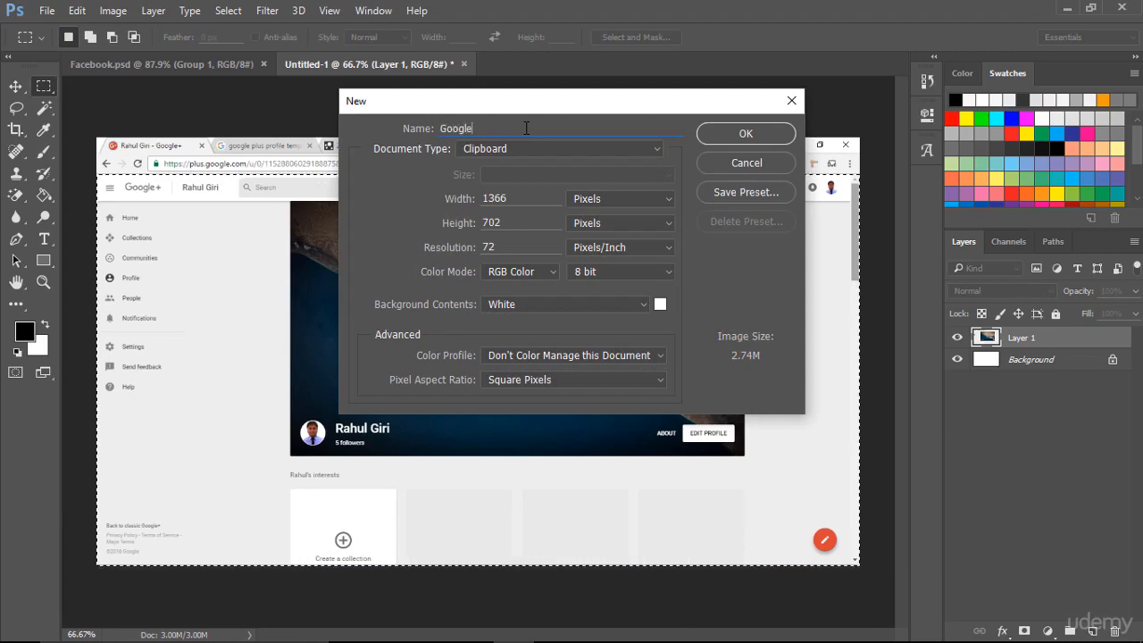
type(" plus")
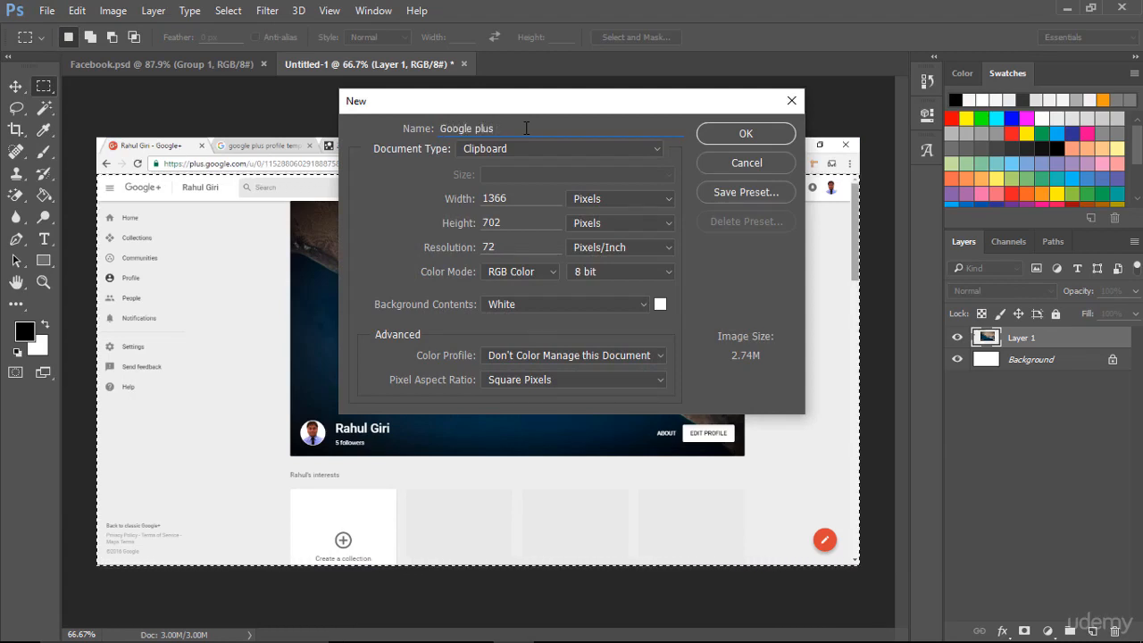
type(" template")
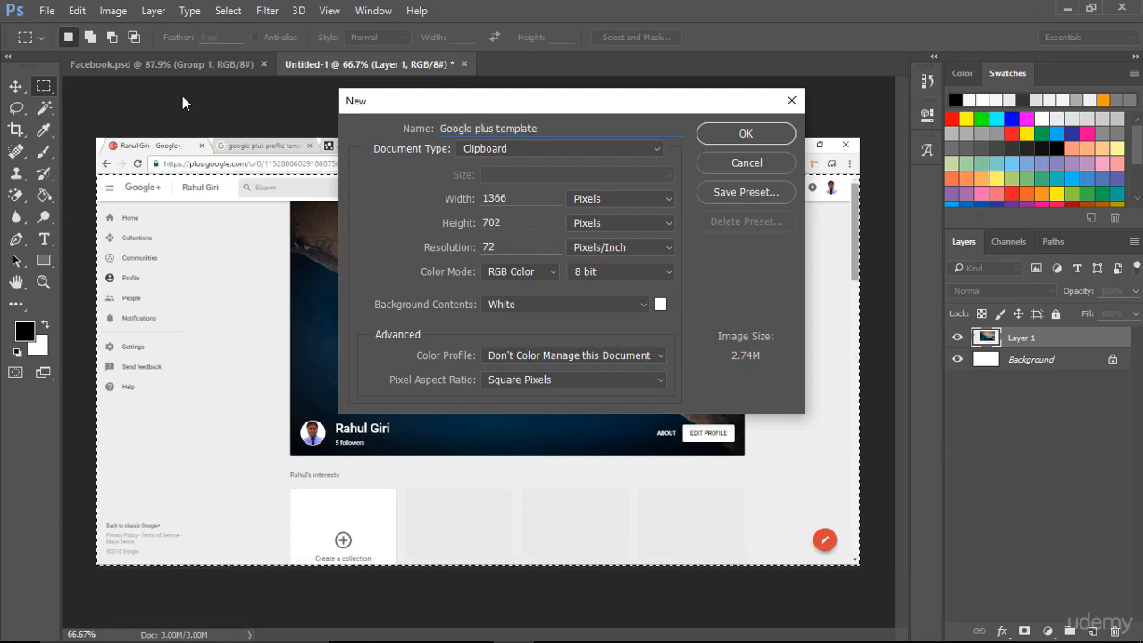
left_click(747, 134)
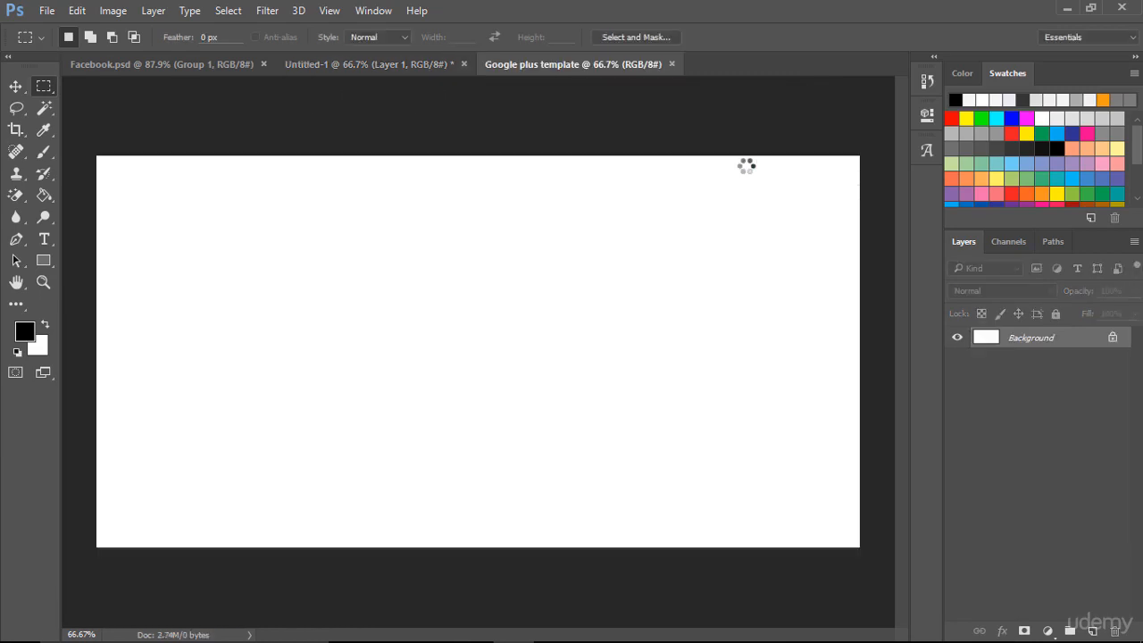
Paste the copied page area into the Google plus template document and close Untitled-1 without saving.
key("ctrl+v")
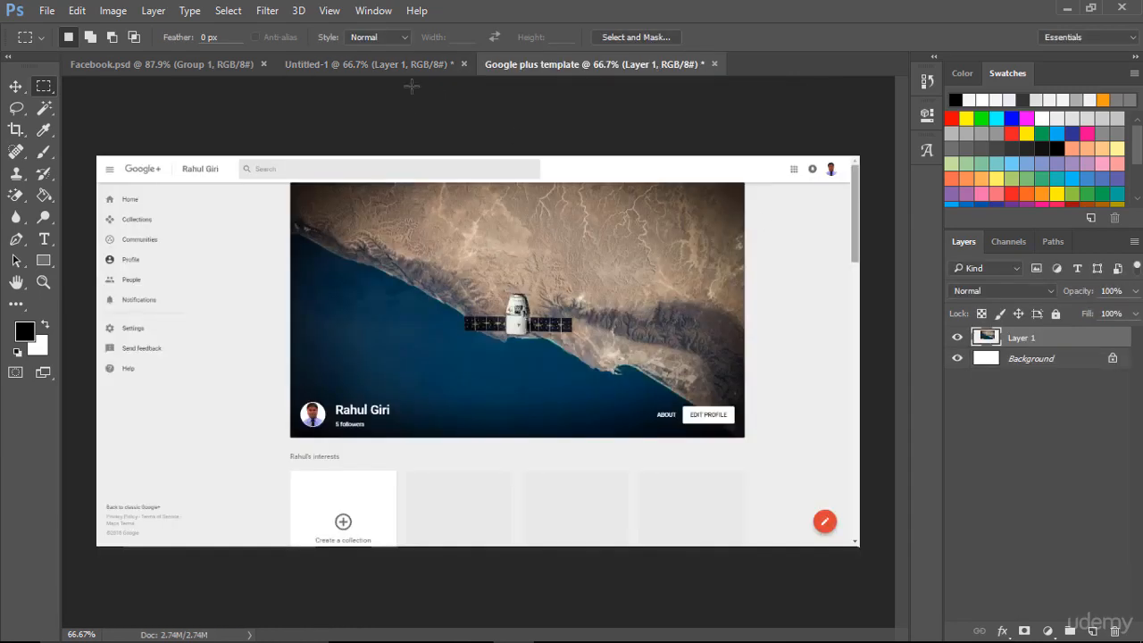
left_click(463, 64)
left_click(574, 259)
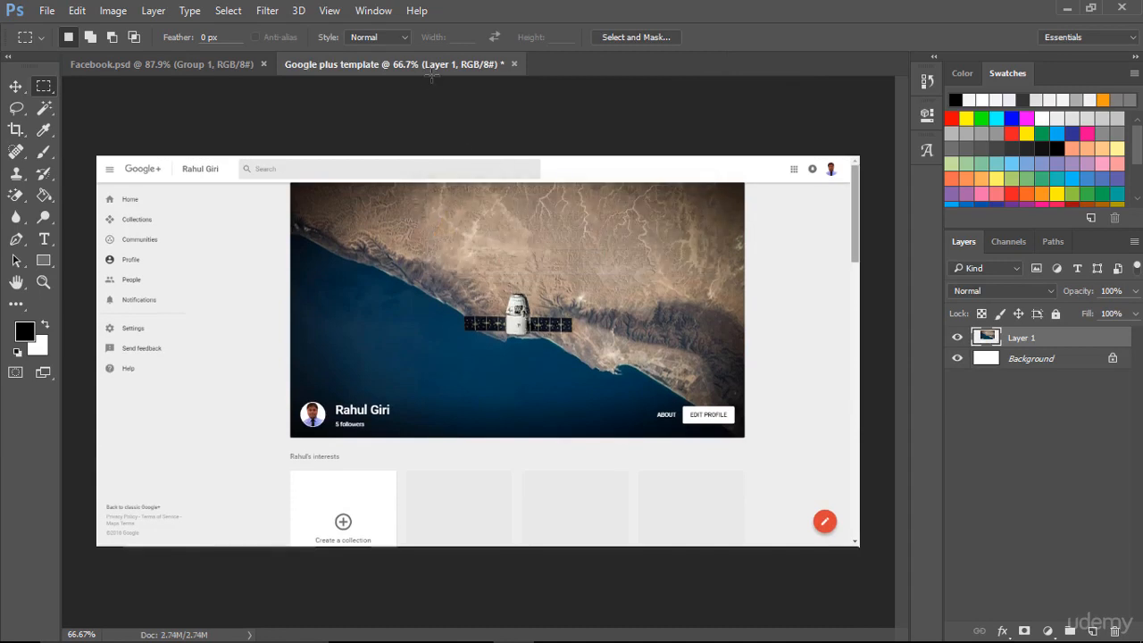
Create a 1080 × 608 px rectangle shape over the cover photo with the Rectangle tool.
scroll(543, 153, "up", 1)
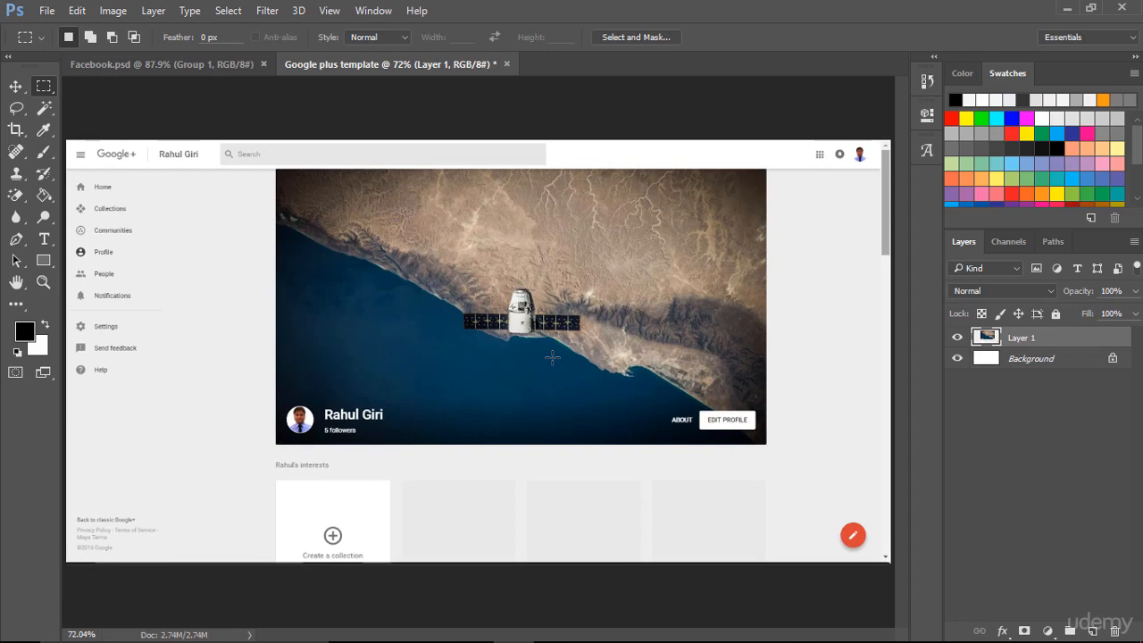
left_click(44, 259)
right_click(43, 260)
left_click(378, 332)
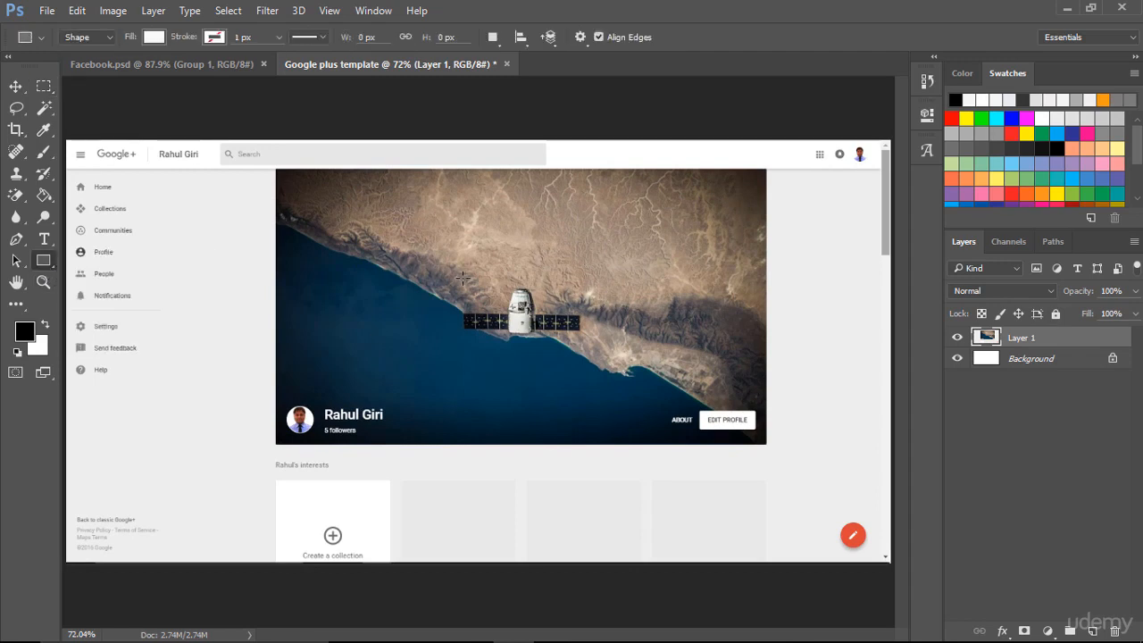
left_click(463, 278)
type("1080")
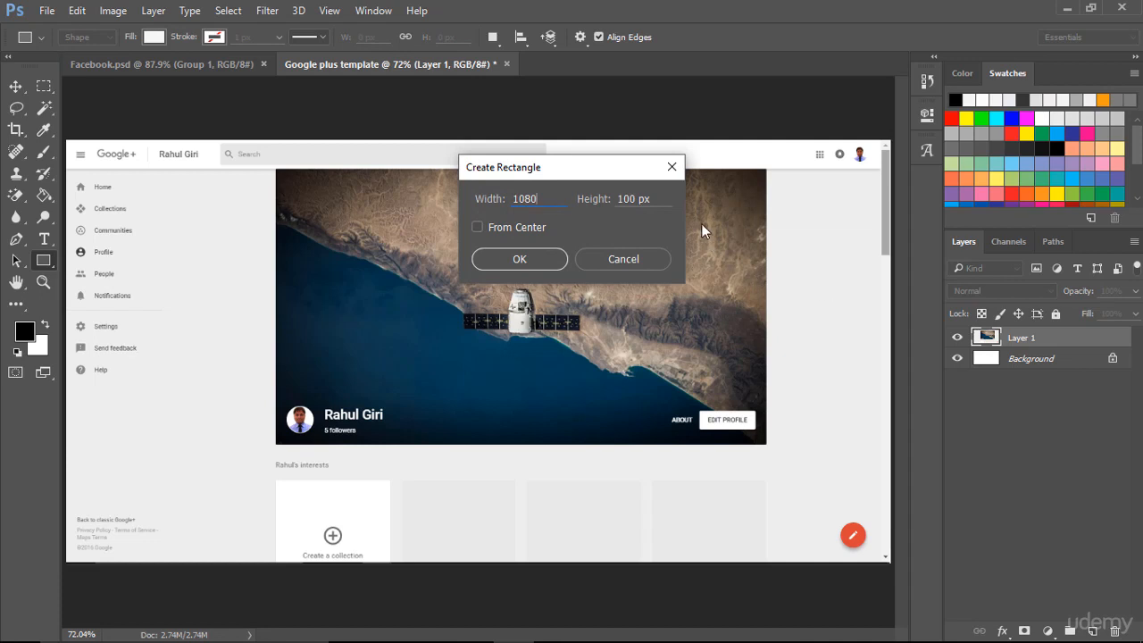
key("Tab")
type("6")
left_click(535, 266)
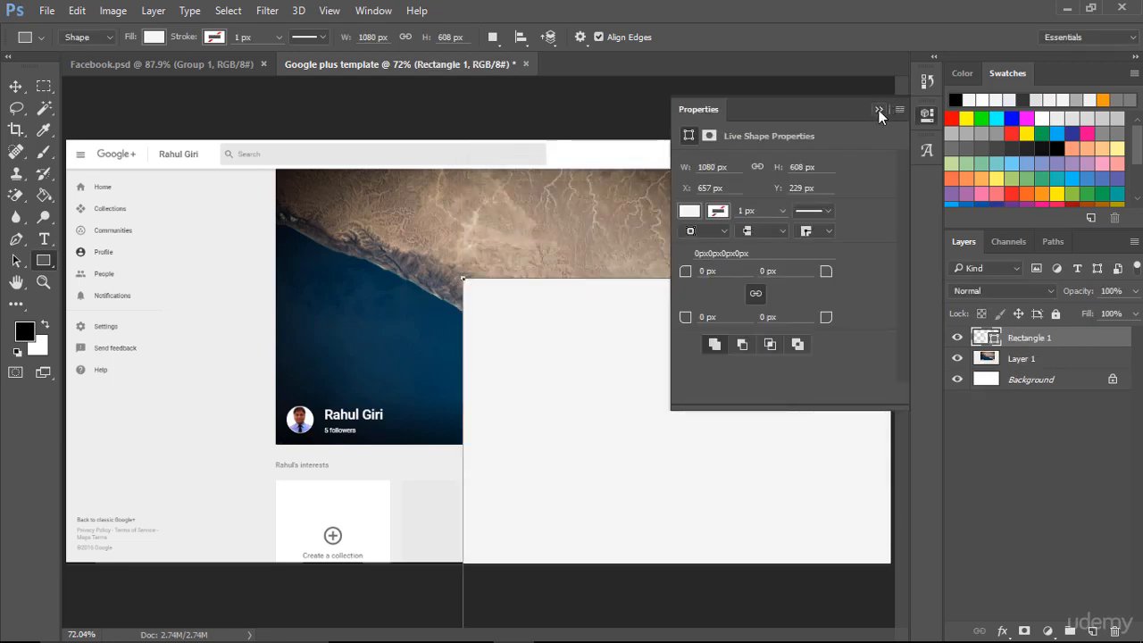
Move the rectangle so its top edge meets the cover photo's top, and convert its layer to a smart object.
left_click(879, 110)
left_click(15, 86)
left_click_drag(501, 335, 412, 301)
right_click(1025, 344)
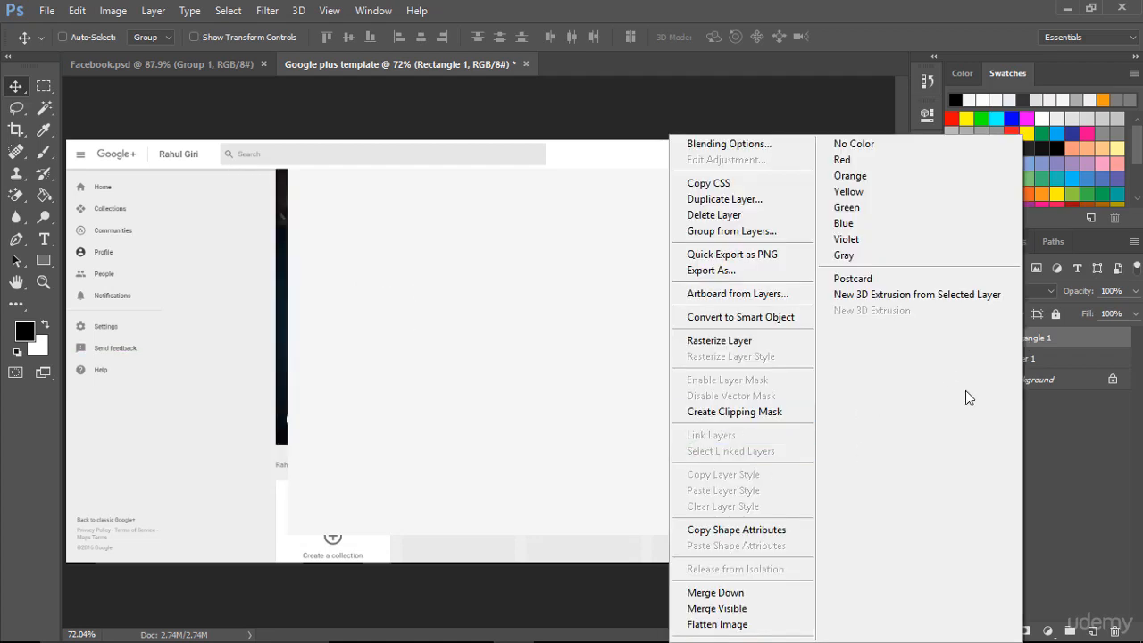
left_click(745, 318)
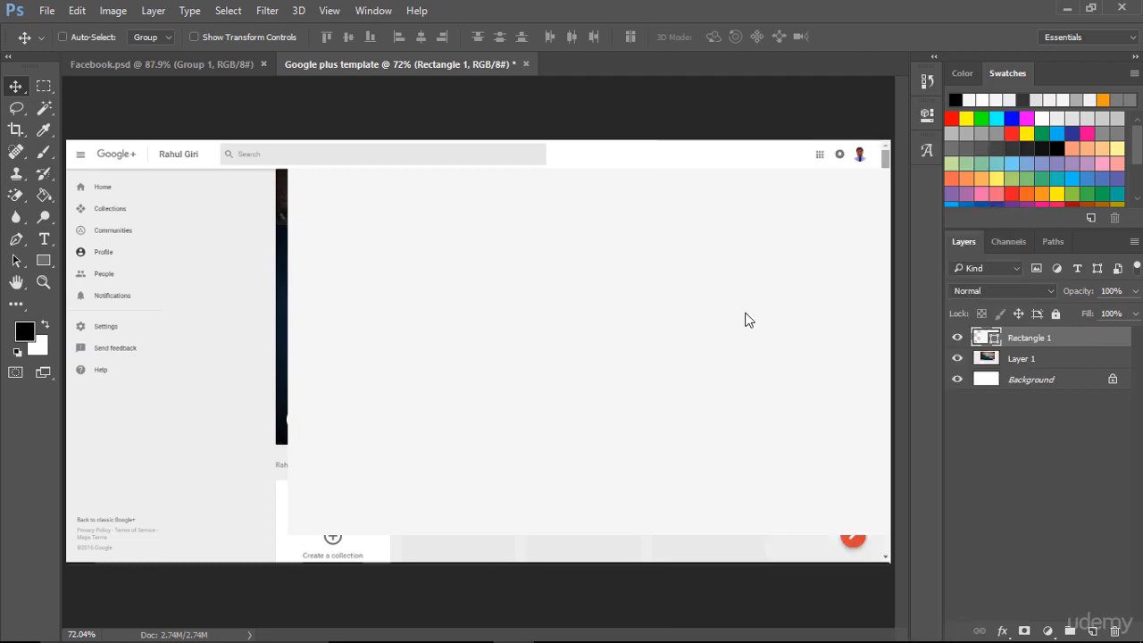
Scale the rectangle to about 75% with Free Transform and position it over the cover photo.
key("ctrl+t")
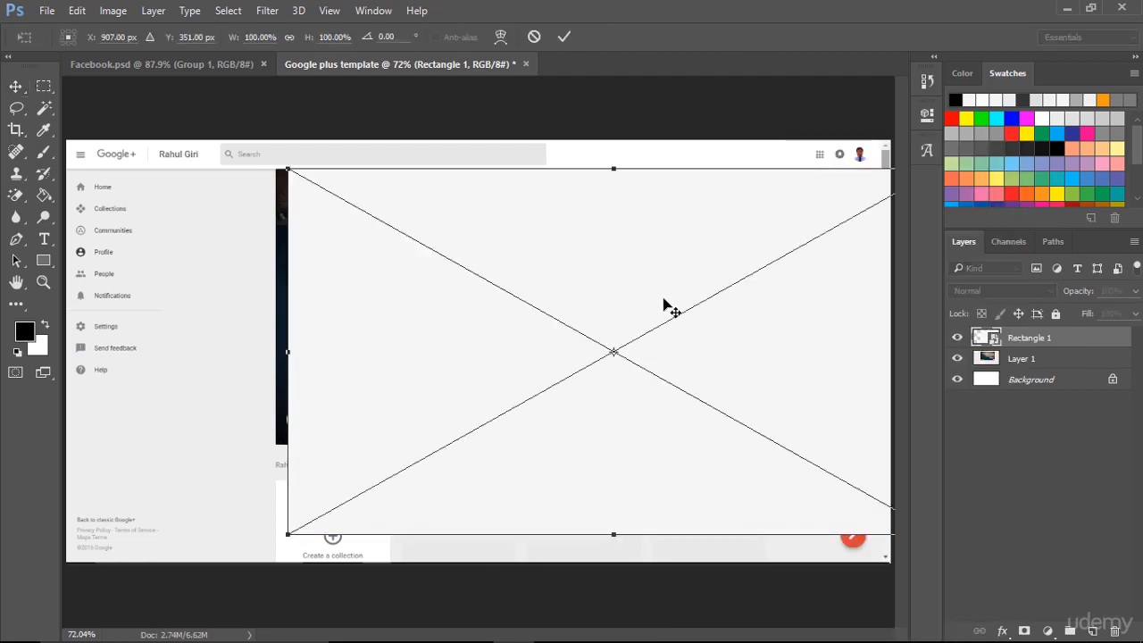
left_click_drag(442, 227, 429, 230)
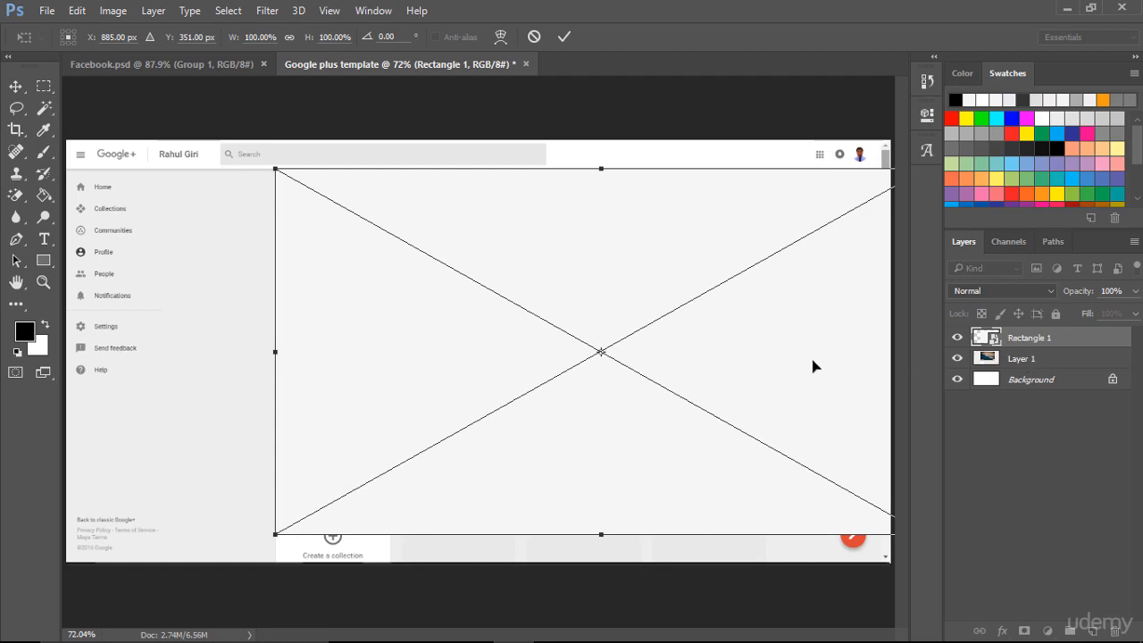
left_click_drag(813, 366, 689, 367)
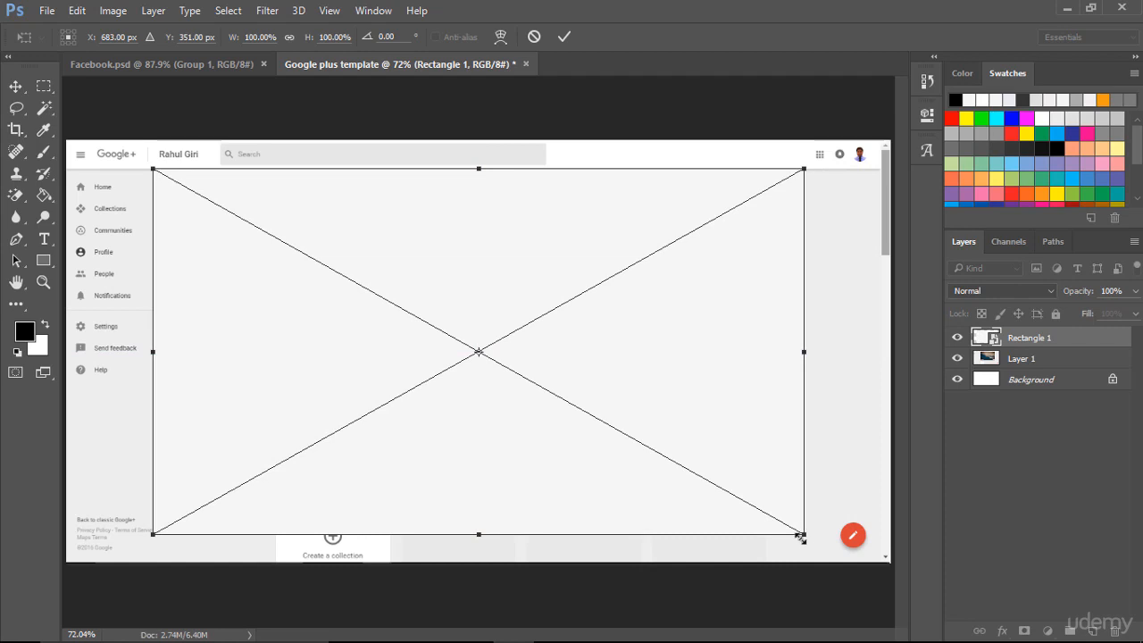
left_click_drag(802, 537, 656, 450)
left_click_drag(517, 234, 638, 240)
key("Up")
key("Up")
key("Up")
key("Up")
key("Up")
key("Up")
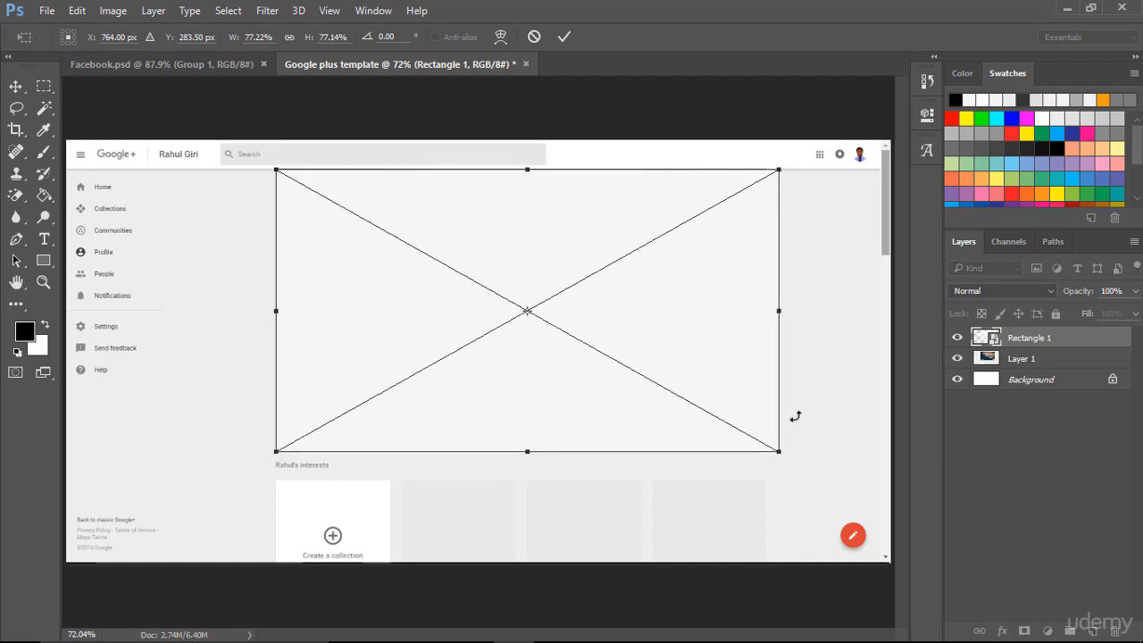
left_click_drag(779, 452, 767, 444)
left_click(564, 37)
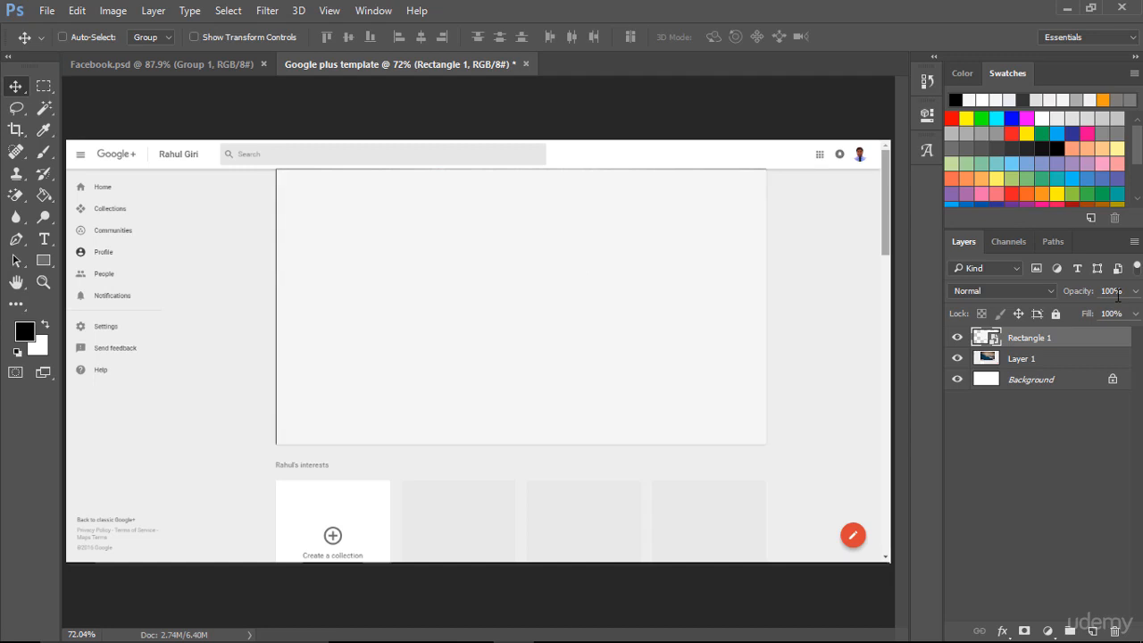
Nudge the rectangle onto the cover photo's upper-left corner and enlarge it to about 75.7% width and 75.5% height.
key("ctrl+t")
left_click(566, 40)
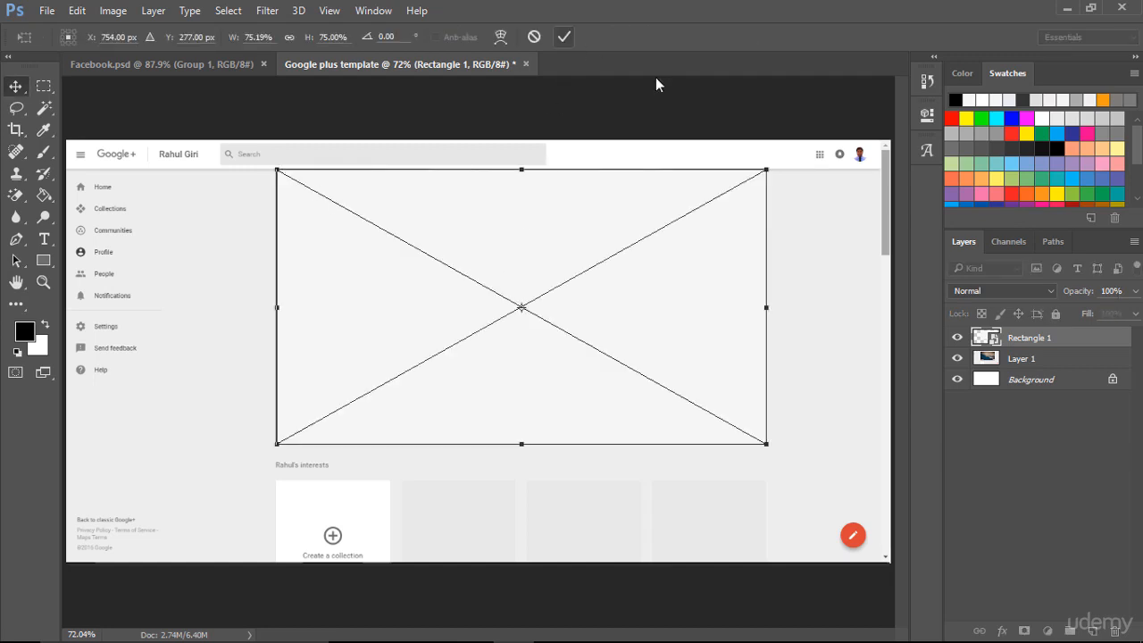
key("Down")
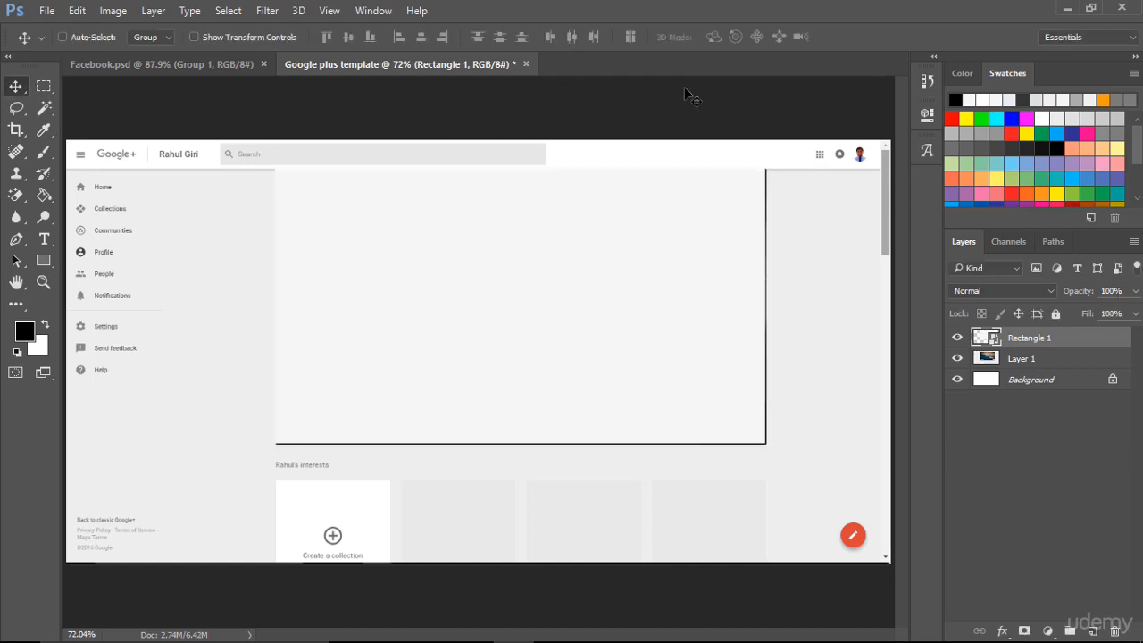
key("ctrl+t")
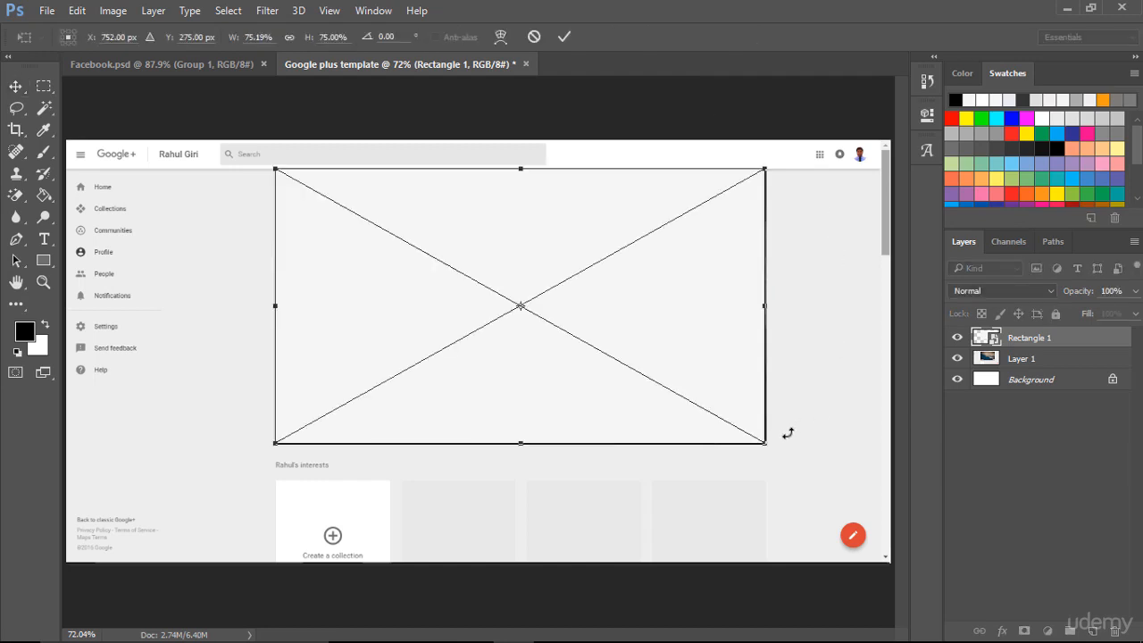
left_click_drag(763, 447, 769, 443)
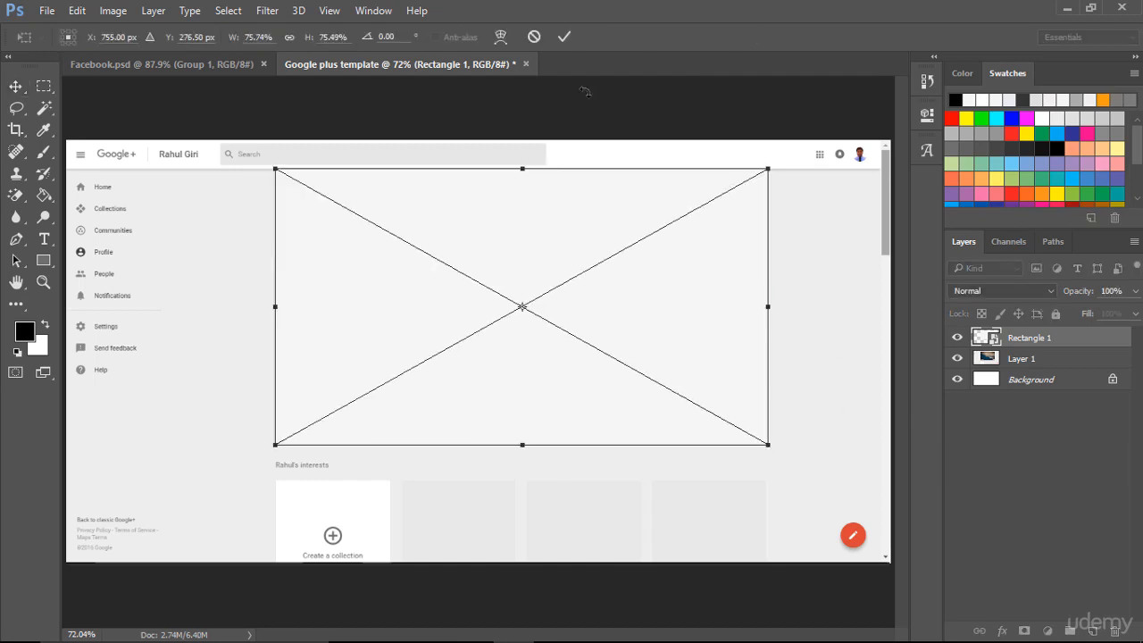
left_click(571, 38)
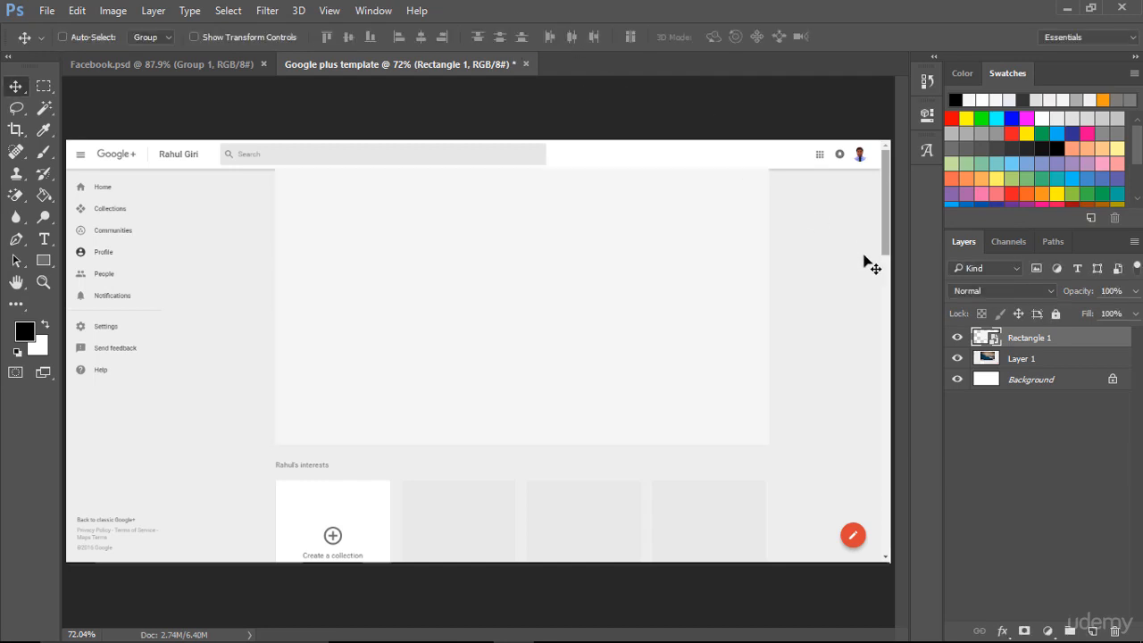
Recolor the rectangle inside its smart object to 171717, save the contents, and return to the Google plus template document.
double_click(993, 339)
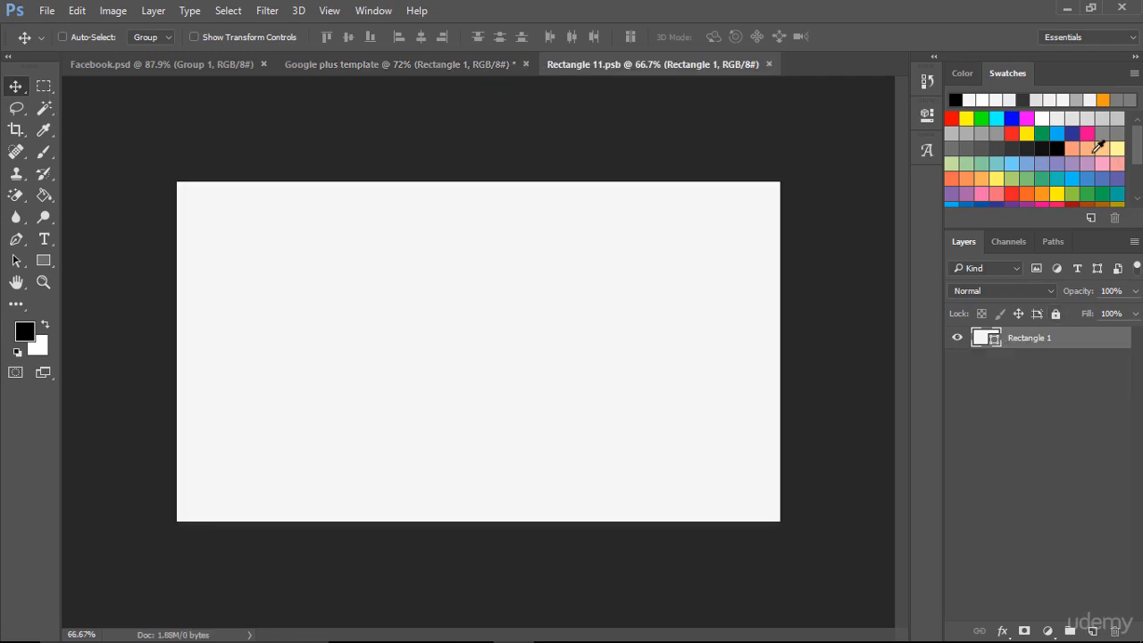
double_click(989, 338)
type("171717")
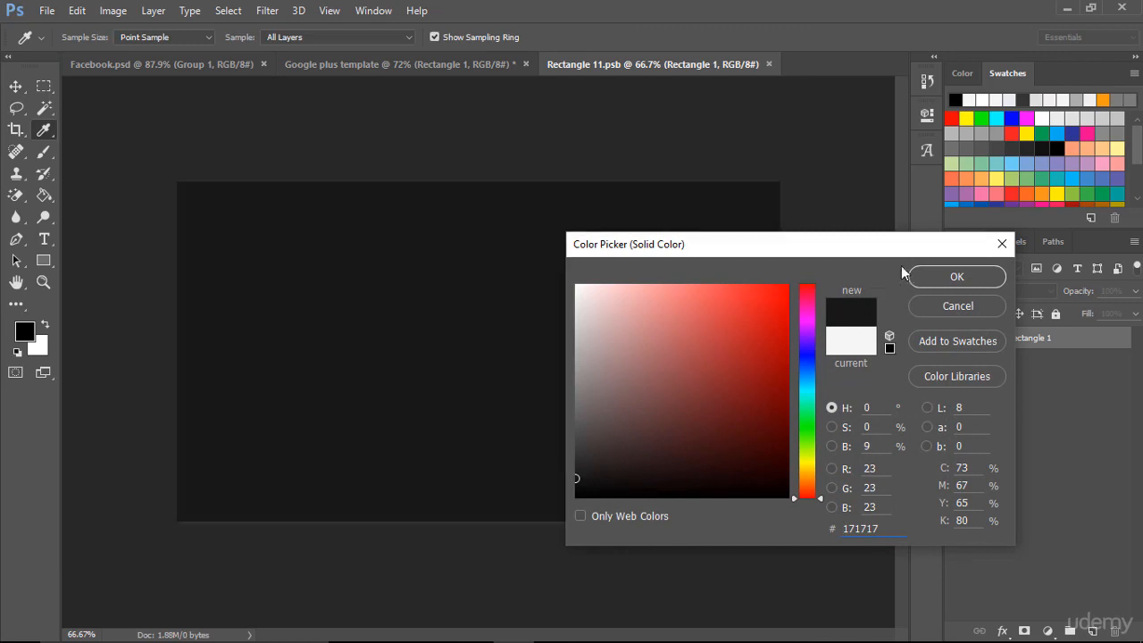
left_click(936, 276)
key("ctrl+s")
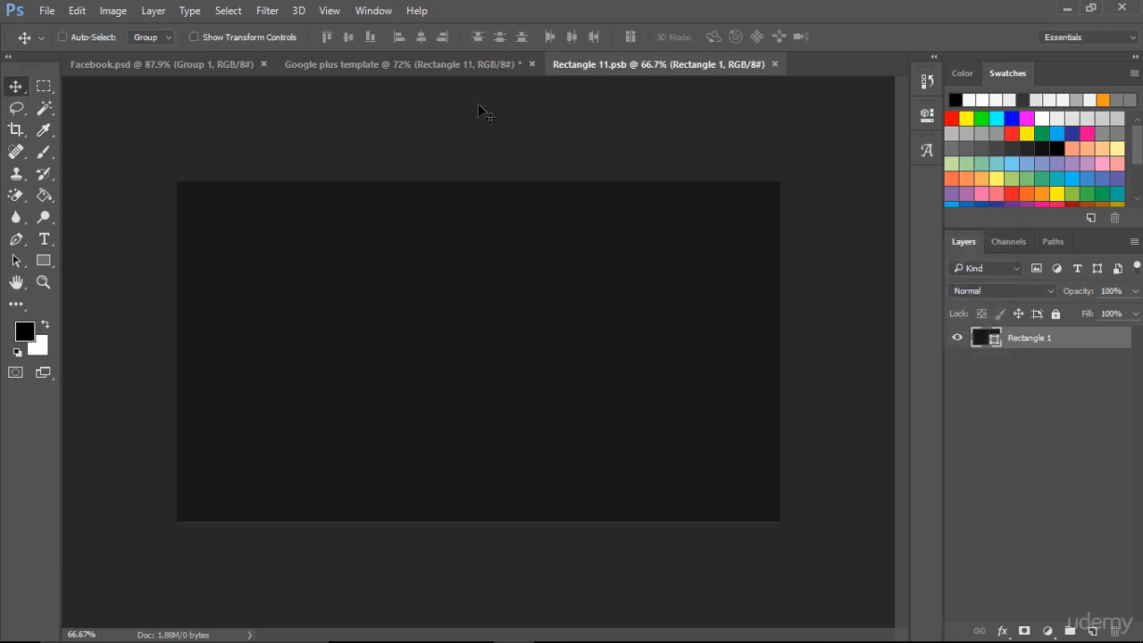
left_click(436, 66)
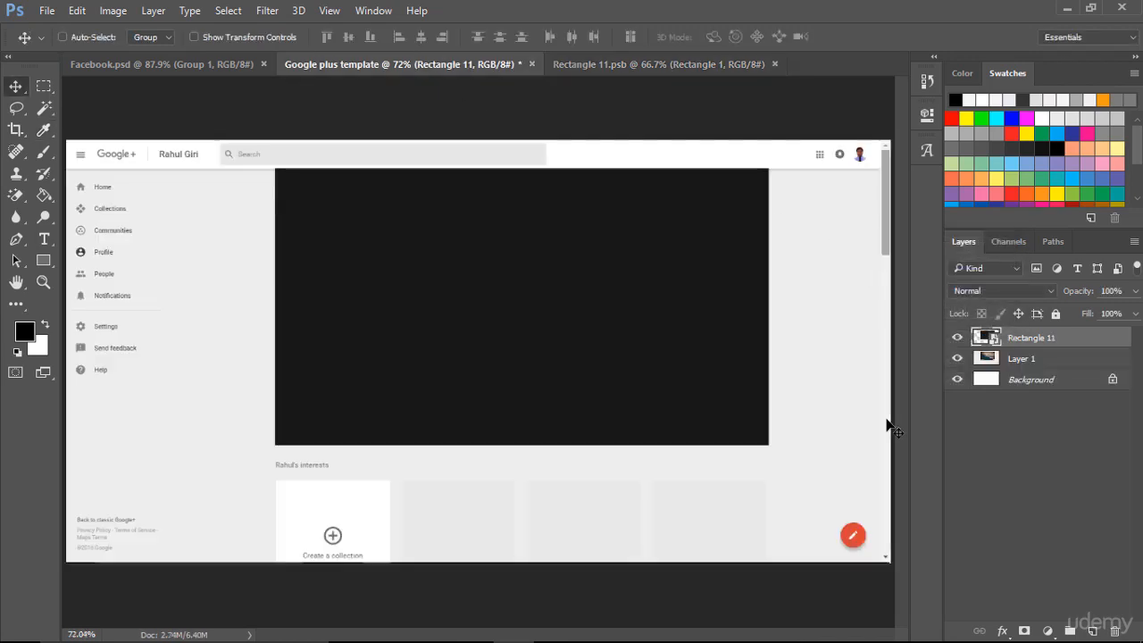
Hide the dark cover rectangle and create a 500 × 500 px ellipse shape over the page screenshot.
left_click(958, 338)
left_click(958, 338)
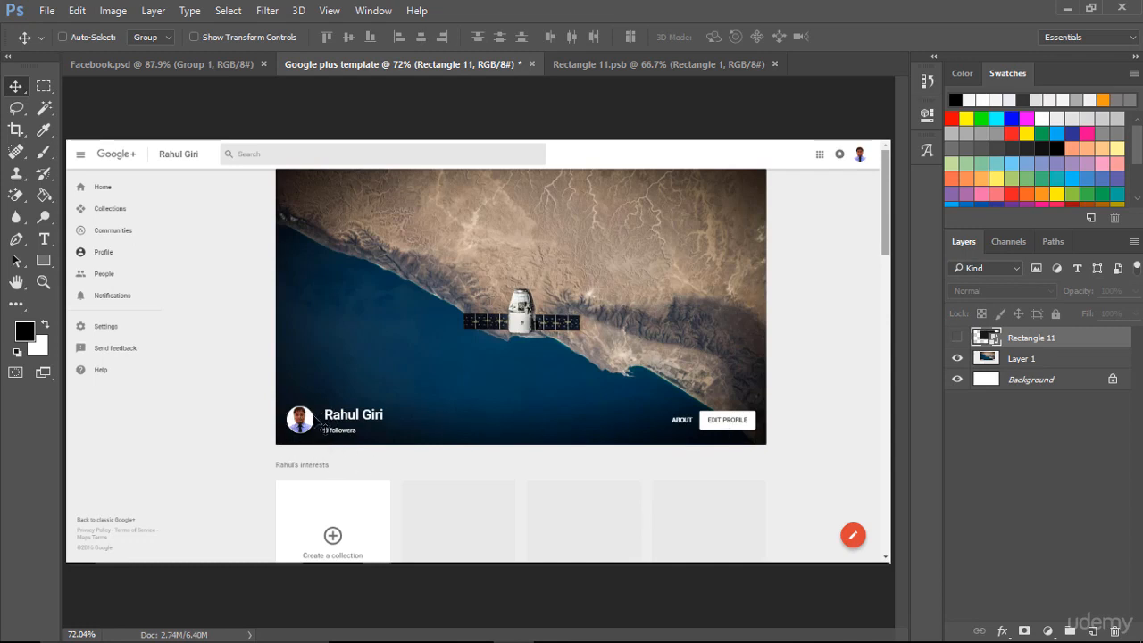
left_click(43, 260)
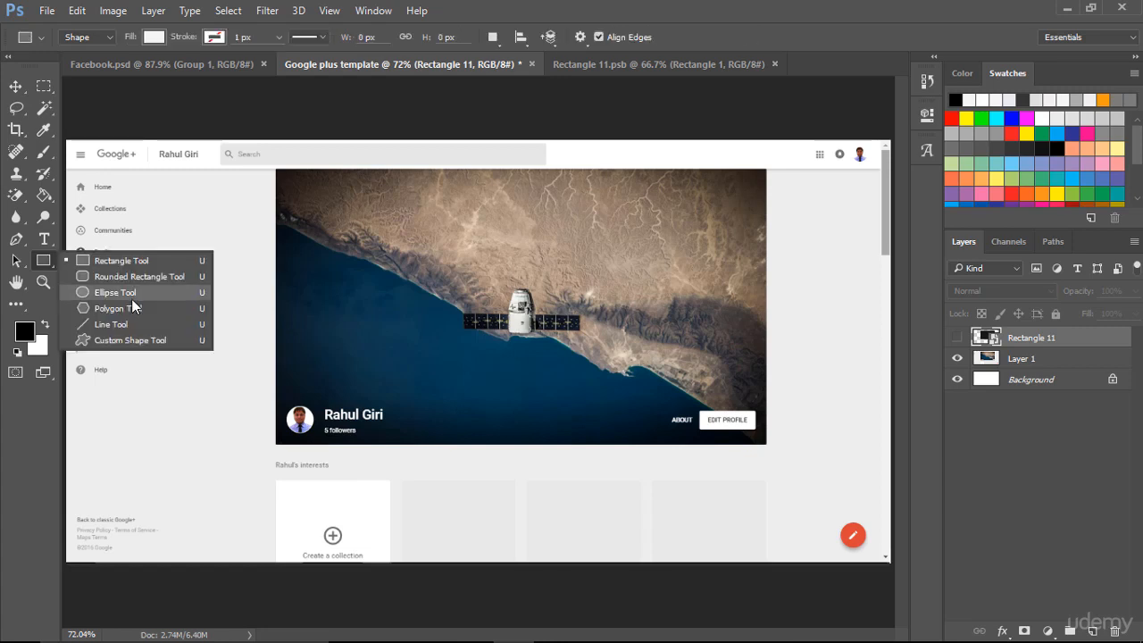
left_click(131, 299)
left_click(739, 344)
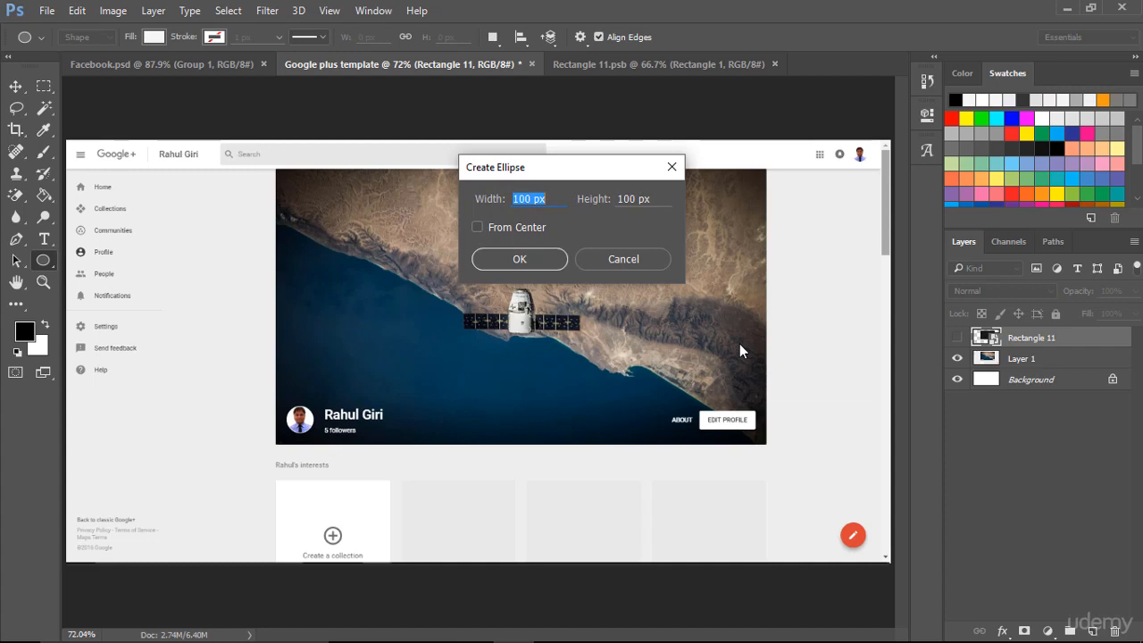
type("500")
key("Tab")
type("500")
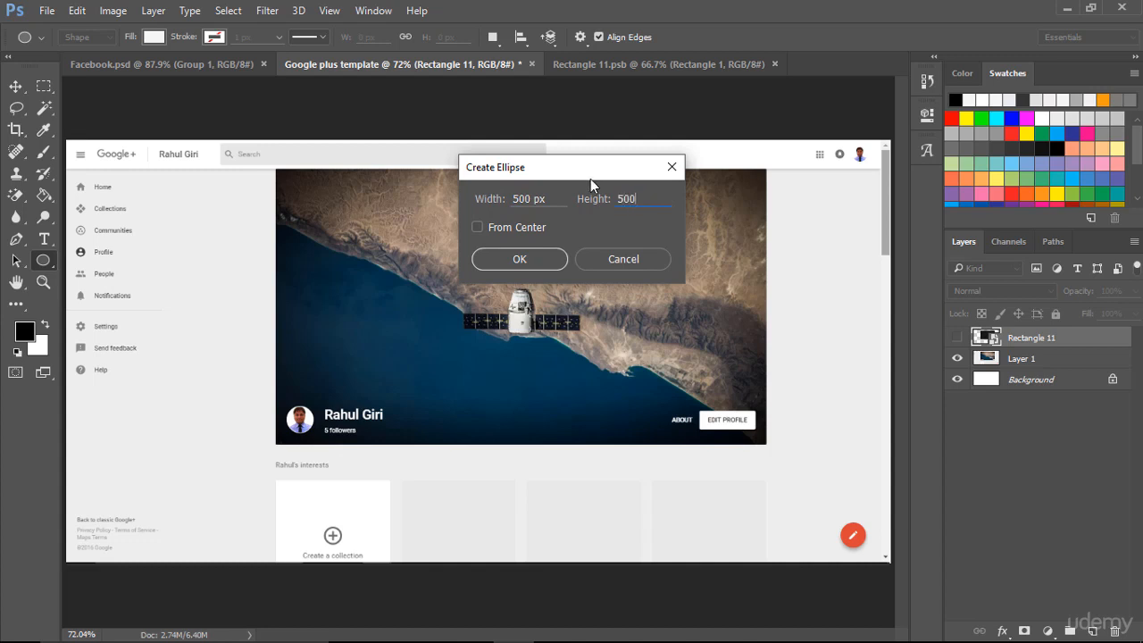
left_click(519, 259)
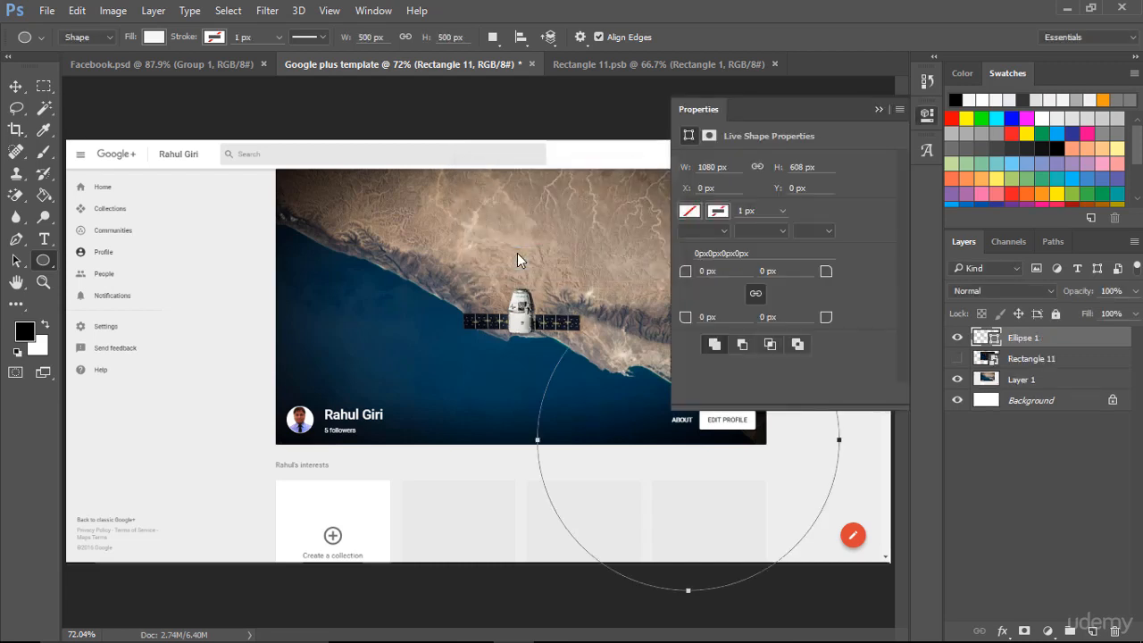
left_click(876, 108)
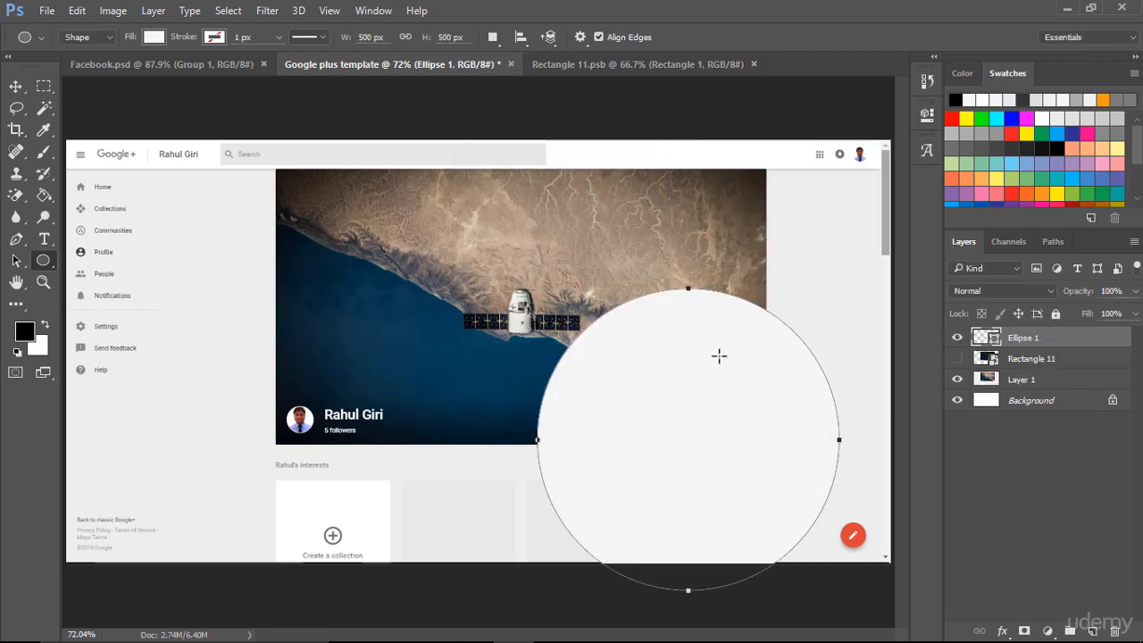
Move the circle onto the cover photo and convert its layer to a smart object.
key("v")
left_click_drag(723, 444, 485, 347)
right_click(1070, 336)
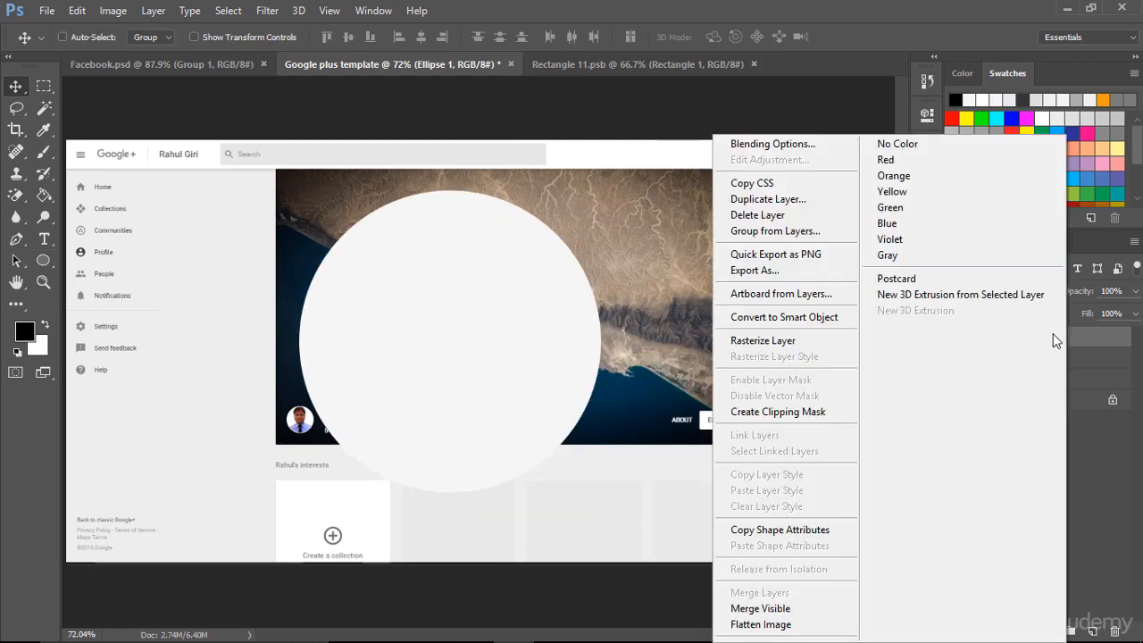
left_click(814, 321)
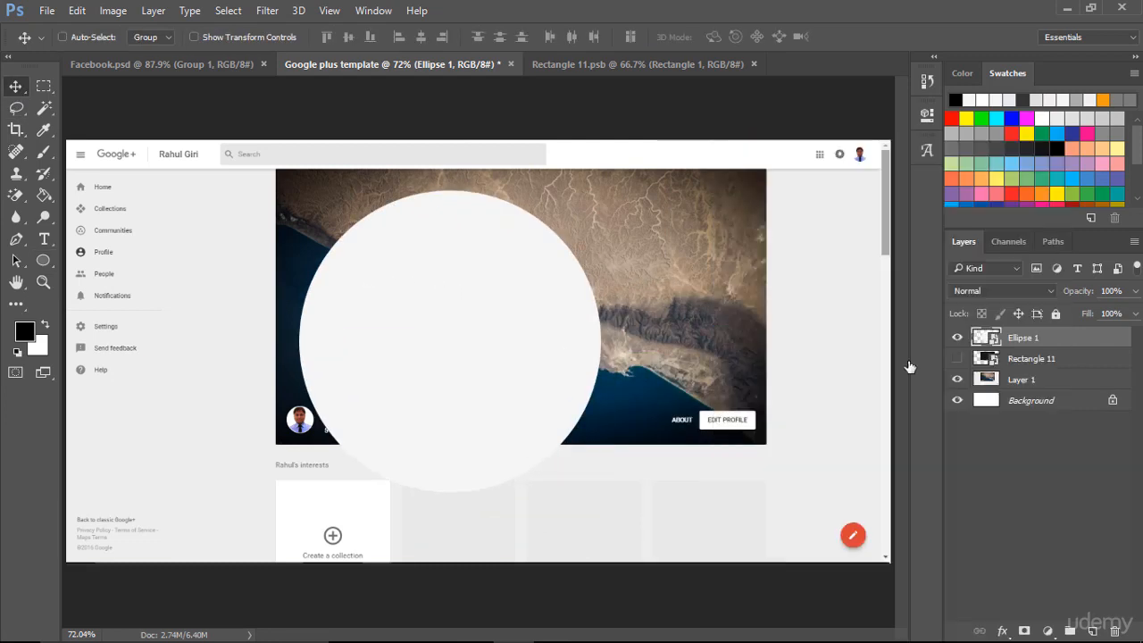
Scale the circle proportionally to 8.8% with Free Transform and position it exactly over the round profile picture.
key("ctrl+t")
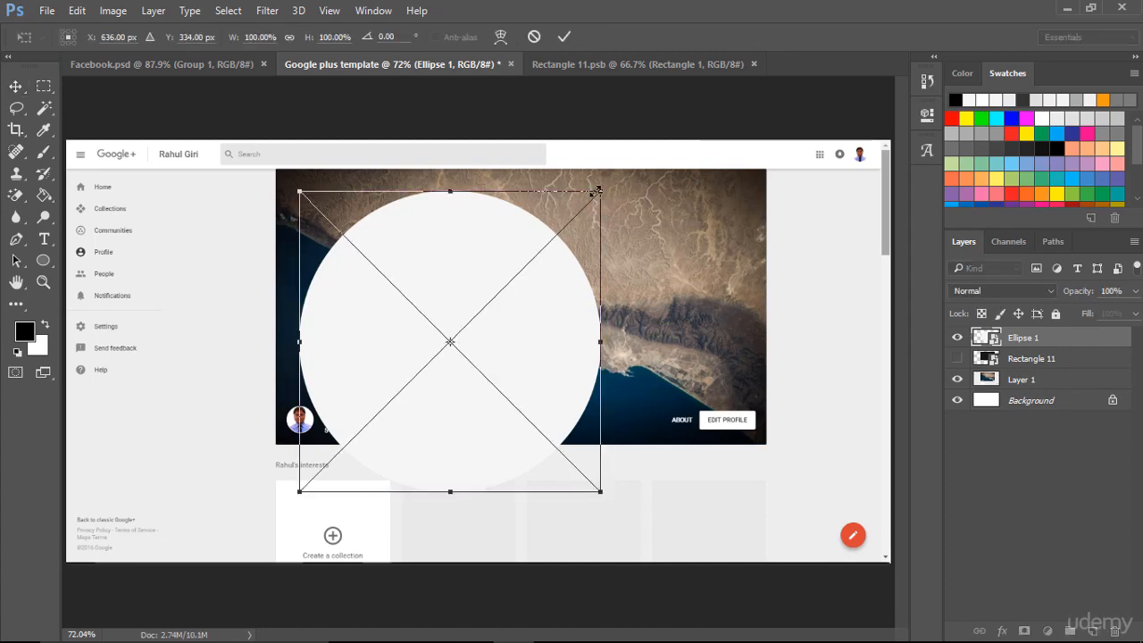
left_click_drag(600, 191, 478, 315)
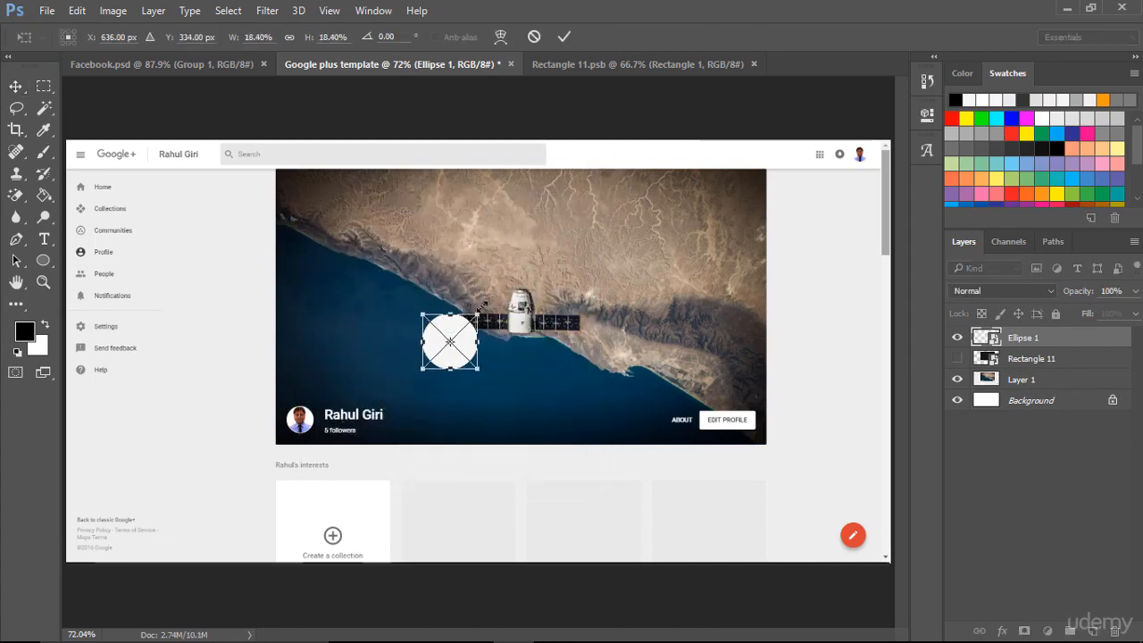
key("ctrl+plus")
key("ctrl+plus")
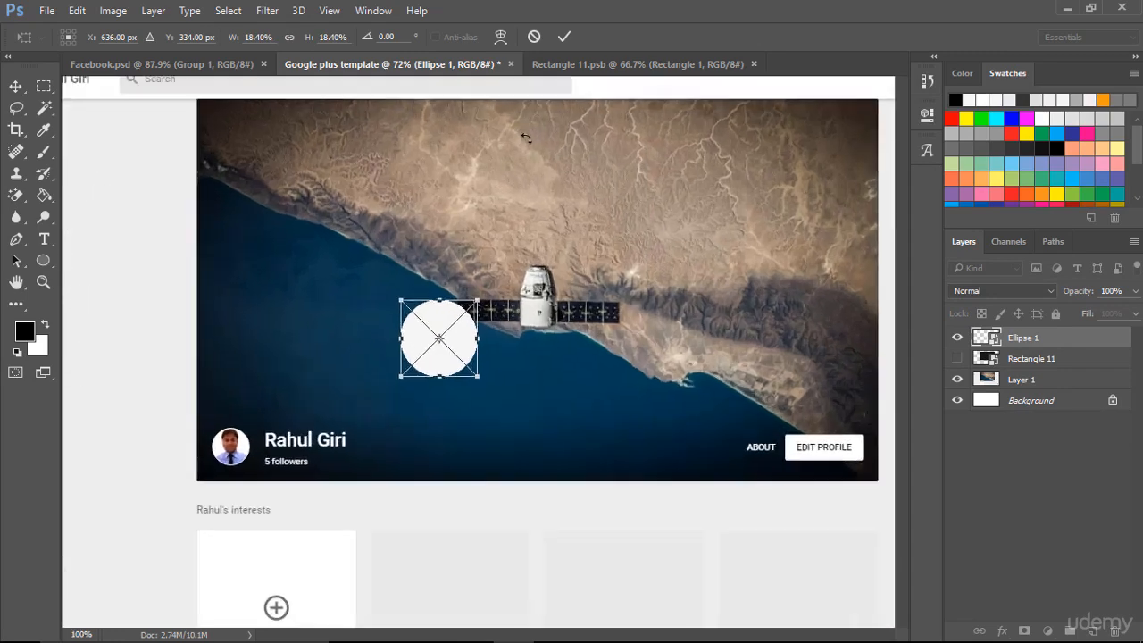
left_click_drag(238, 235, 515, 122)
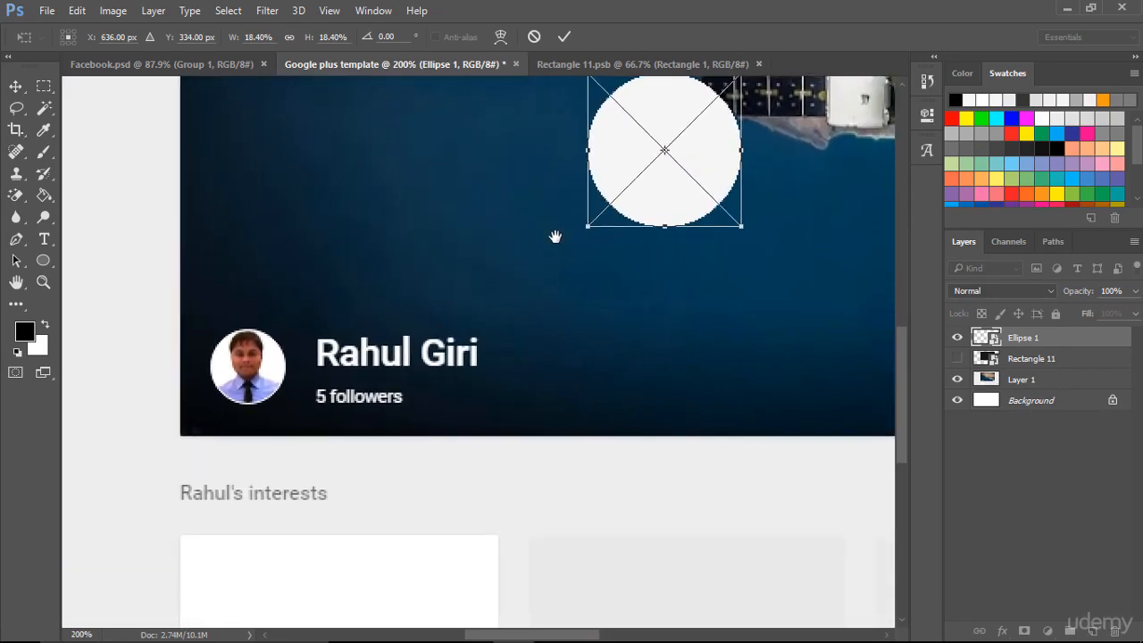
left_click_drag(621, 144, 267, 328)
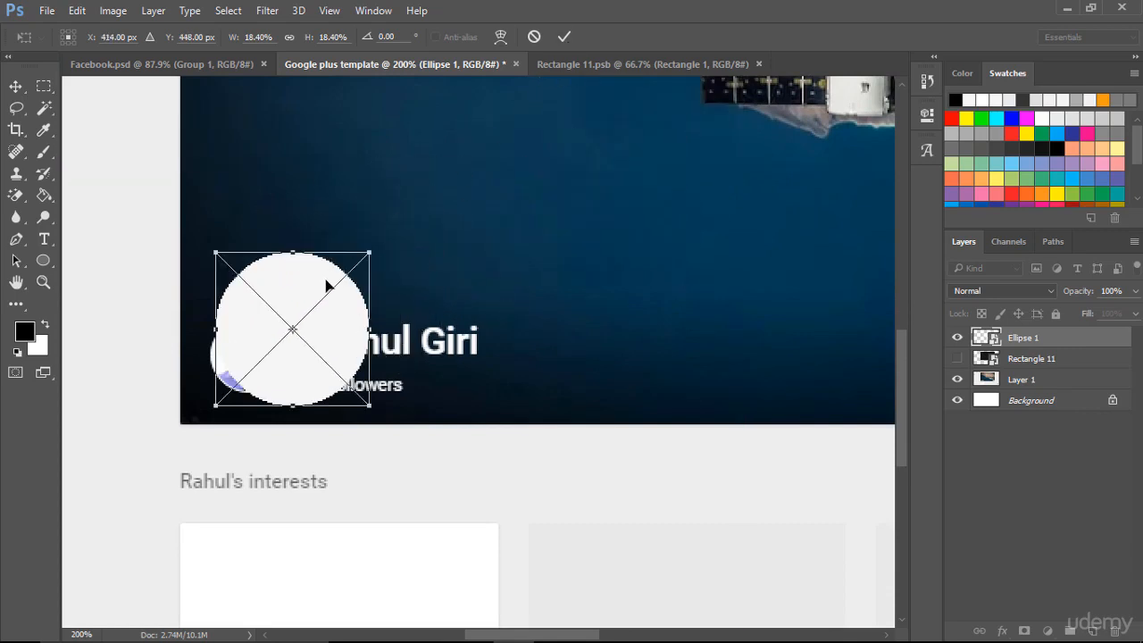
left_click_drag(370, 254, 290, 317)
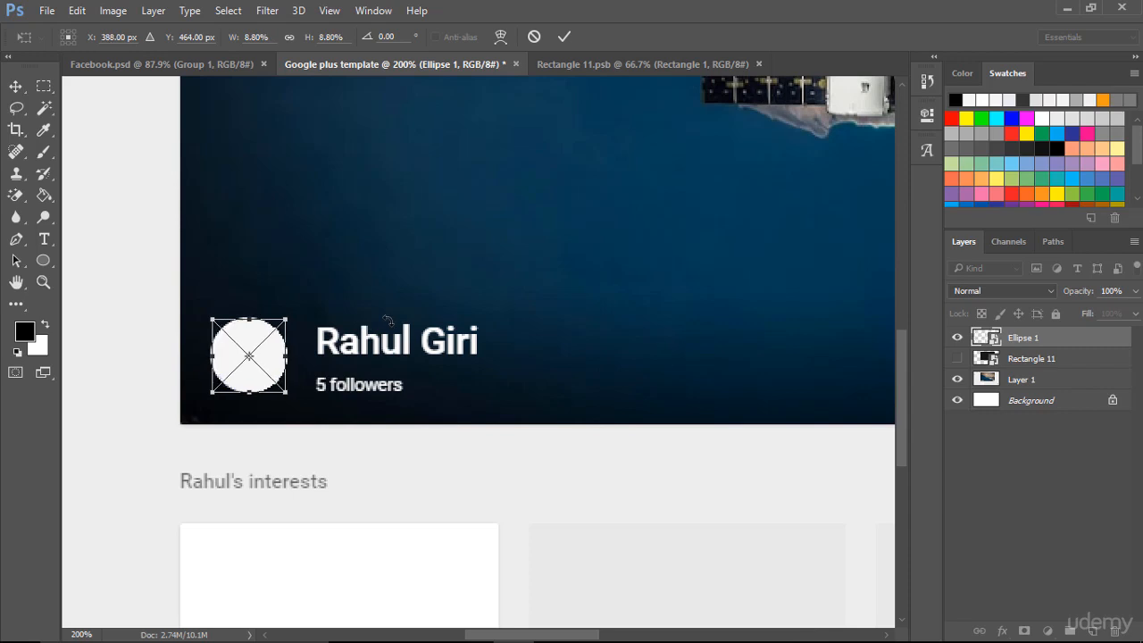
left_click(564, 37)
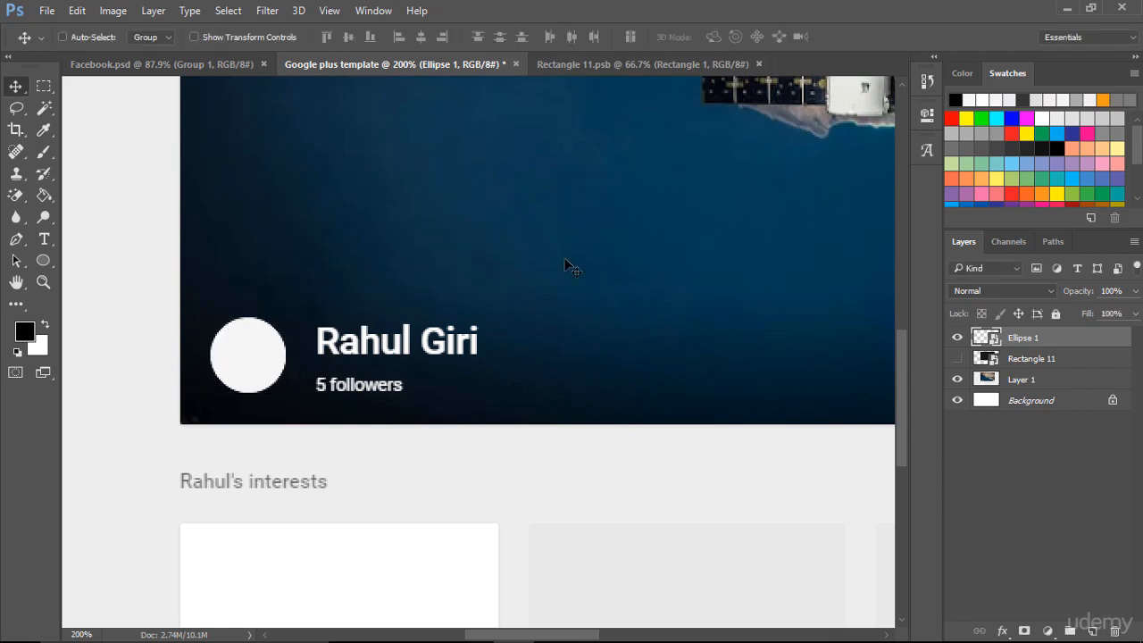
Toggle the circle layer's visibility to compare its fit with the profile picture underneath, leaving the circle shown.
left_click(955, 359)
left_click(954, 338)
left_click(954, 337)
left_click(954, 337)
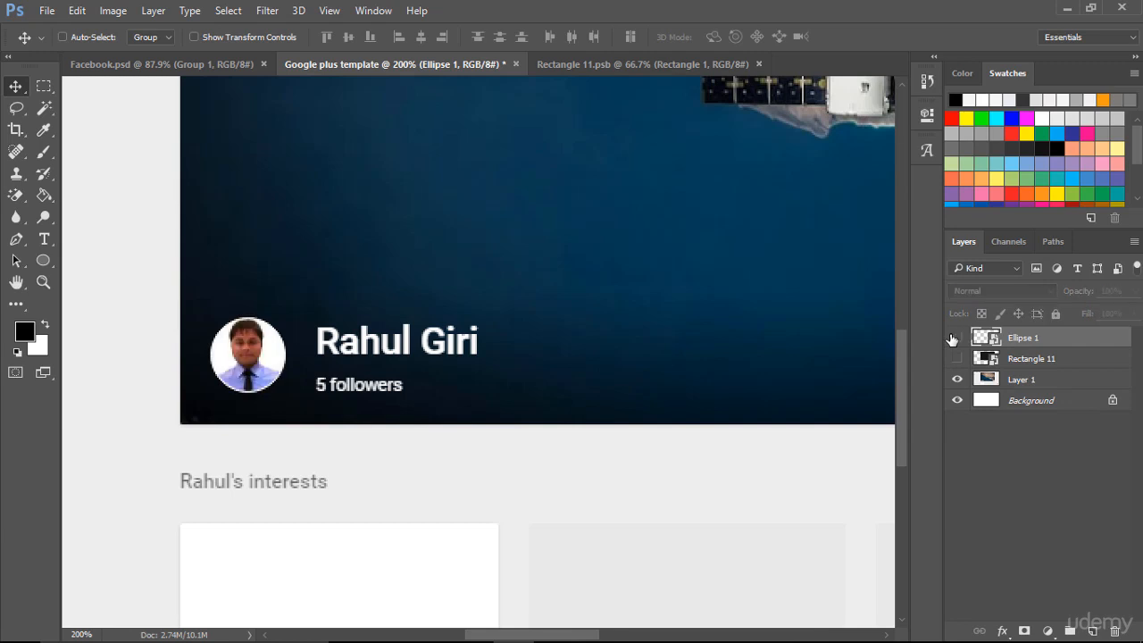
left_click(954, 338)
left_click(954, 338)
left_click(954, 338)
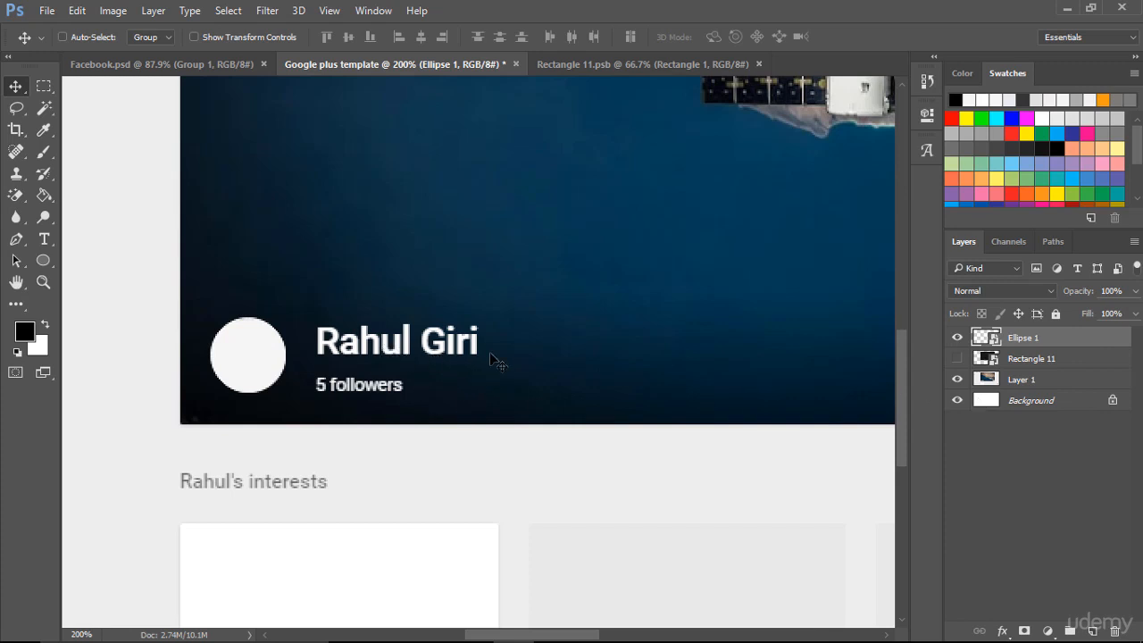
Add a text line with the profile owner's full name above the original name and set its font style to Bold.
left_click(45, 239)
left_click(290, 224)
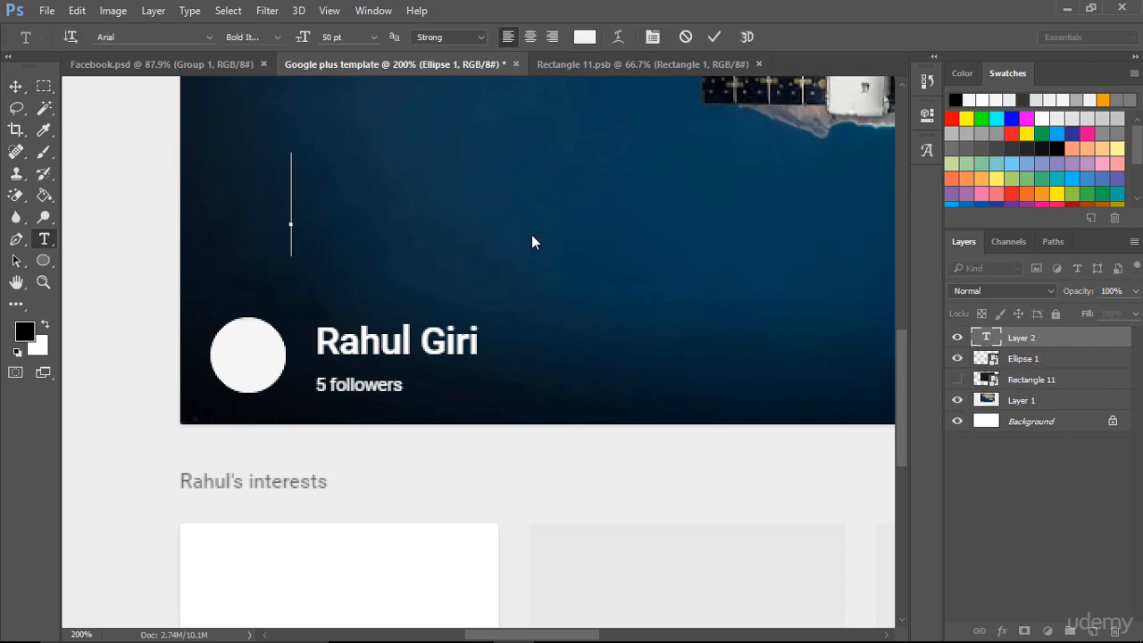
type("Rahul Giri")
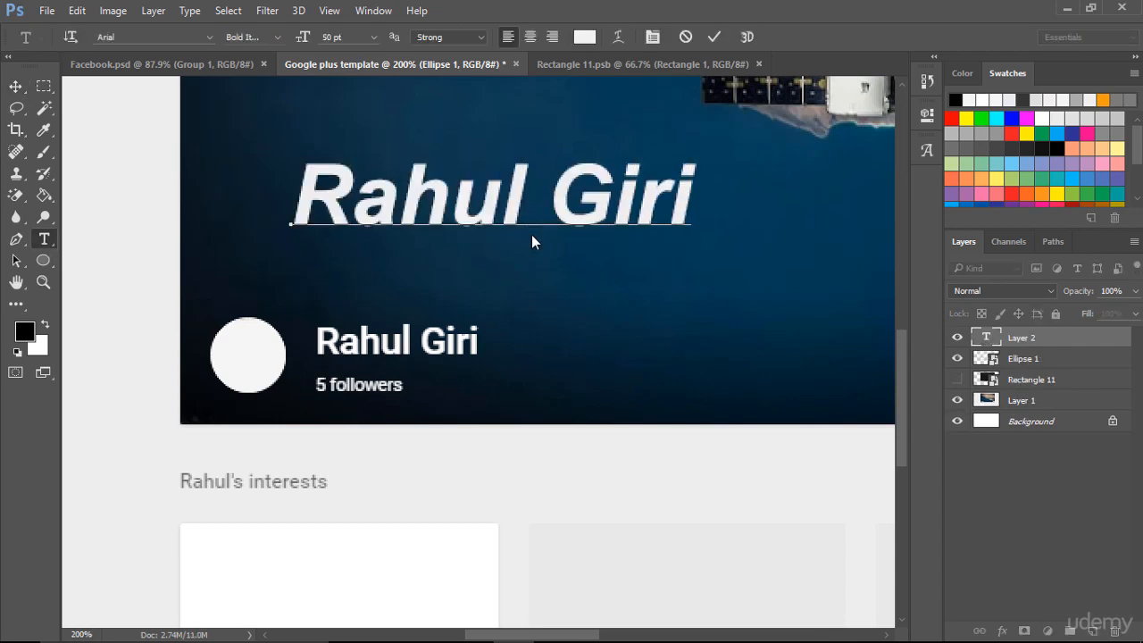
key("ctrl+a")
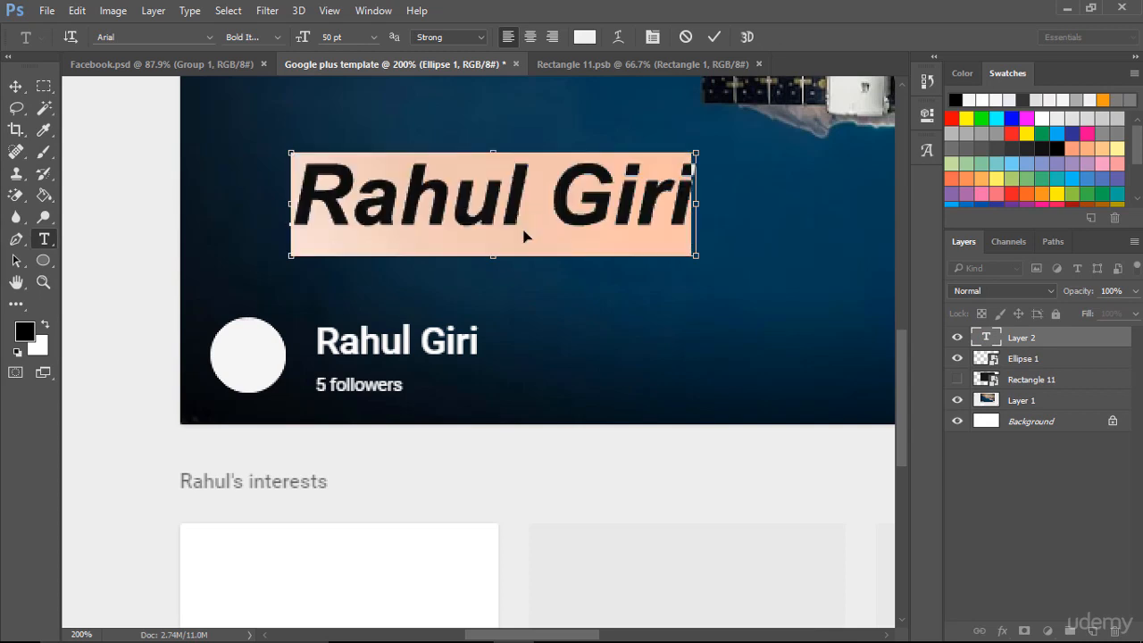
left_click(277, 38)
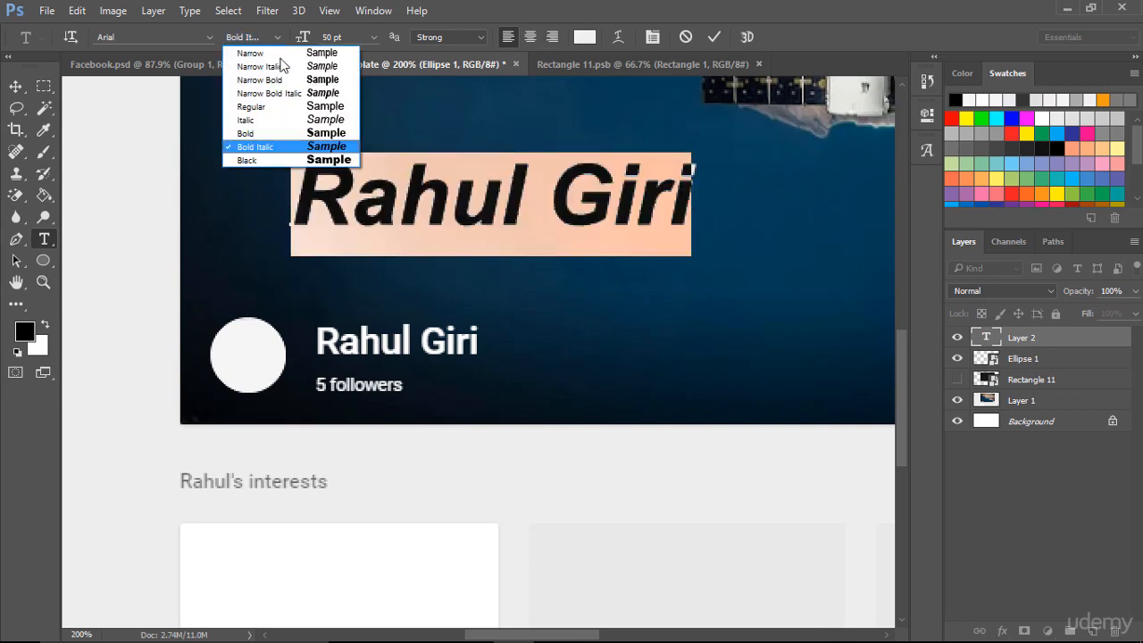
left_click(268, 133)
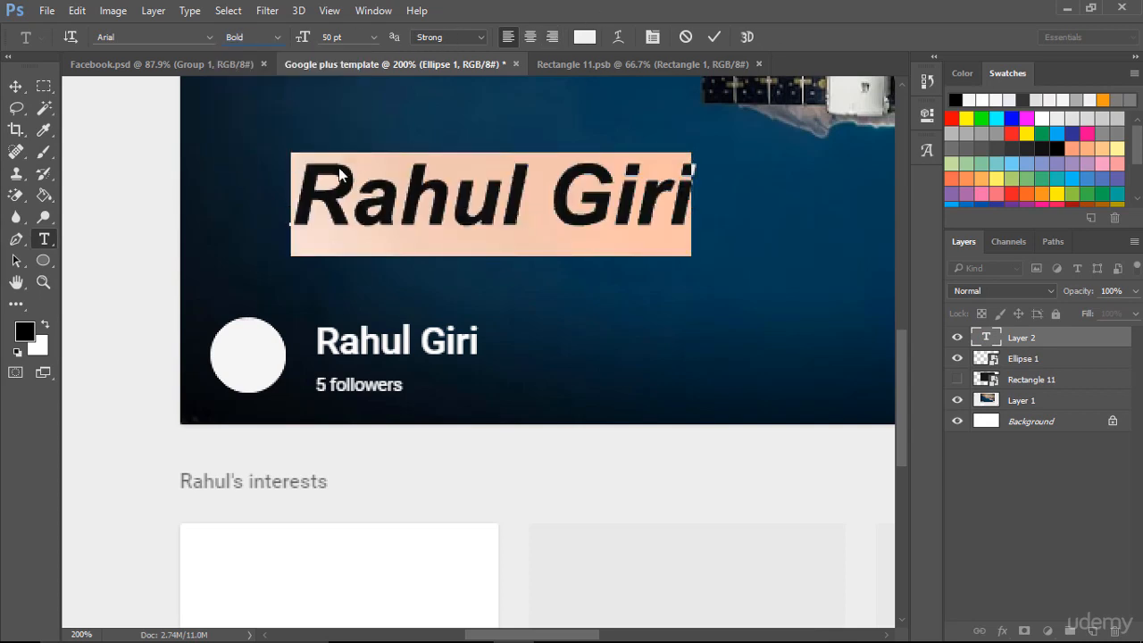
Set the tracking of the name text to -50 in the character settings.
left_click(155, 35)
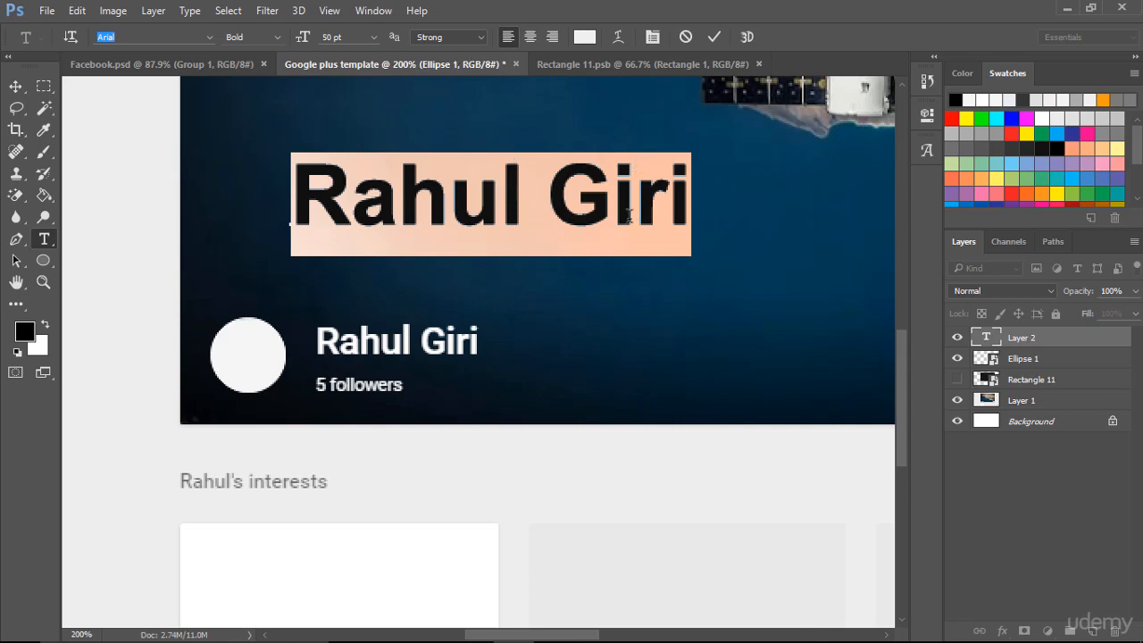
left_click(376, 13)
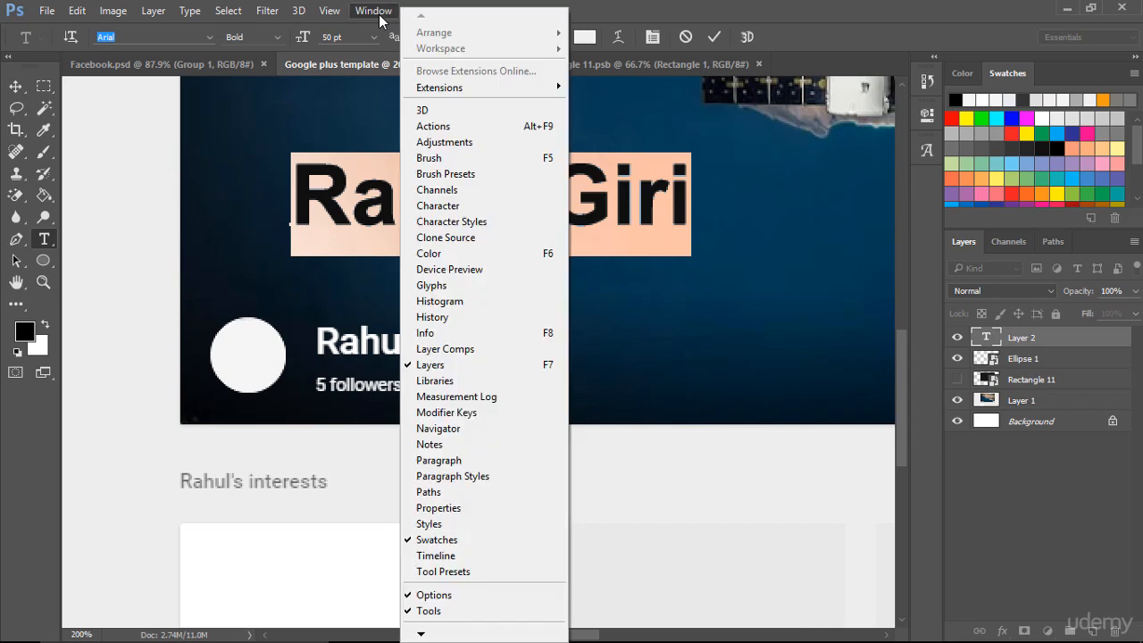
left_click(500, 206)
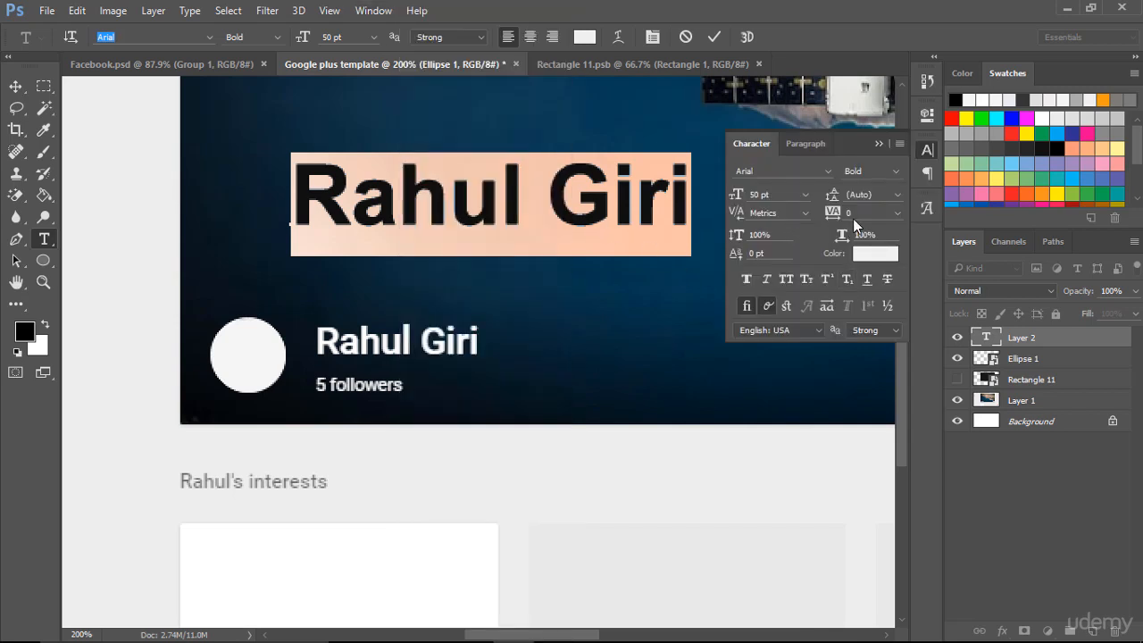
left_click(860, 213)
type("-50")
key("Return")
left_click(882, 144)
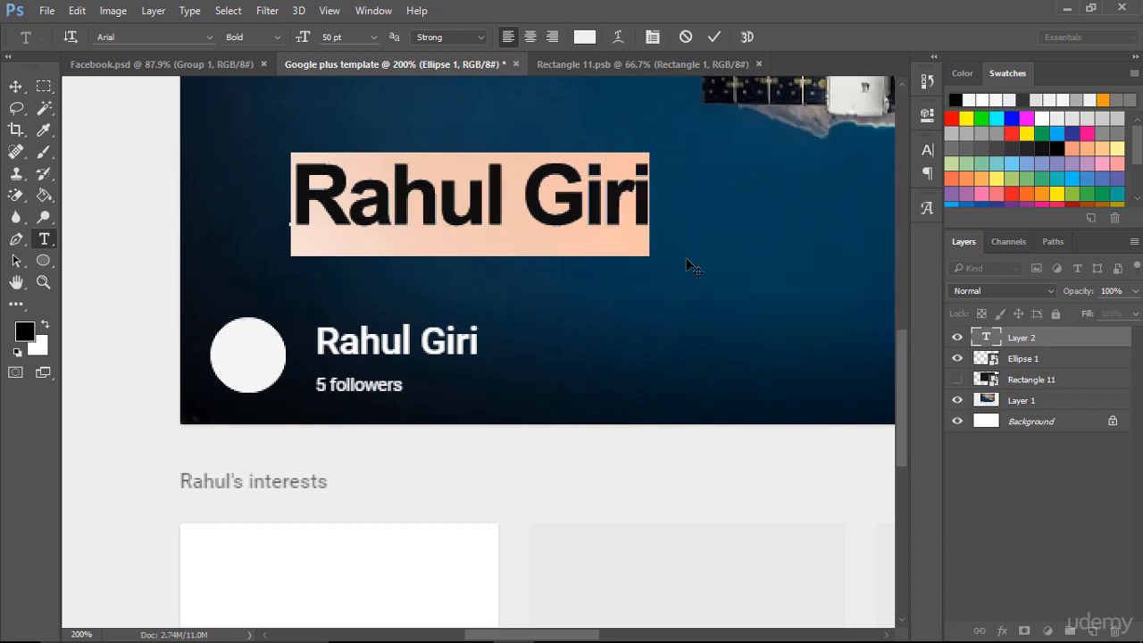
Scale the name text proportionally to 51.75% with Free Transform and move it over the original profile name.
left_click(15, 88)
left_click(14, 89)
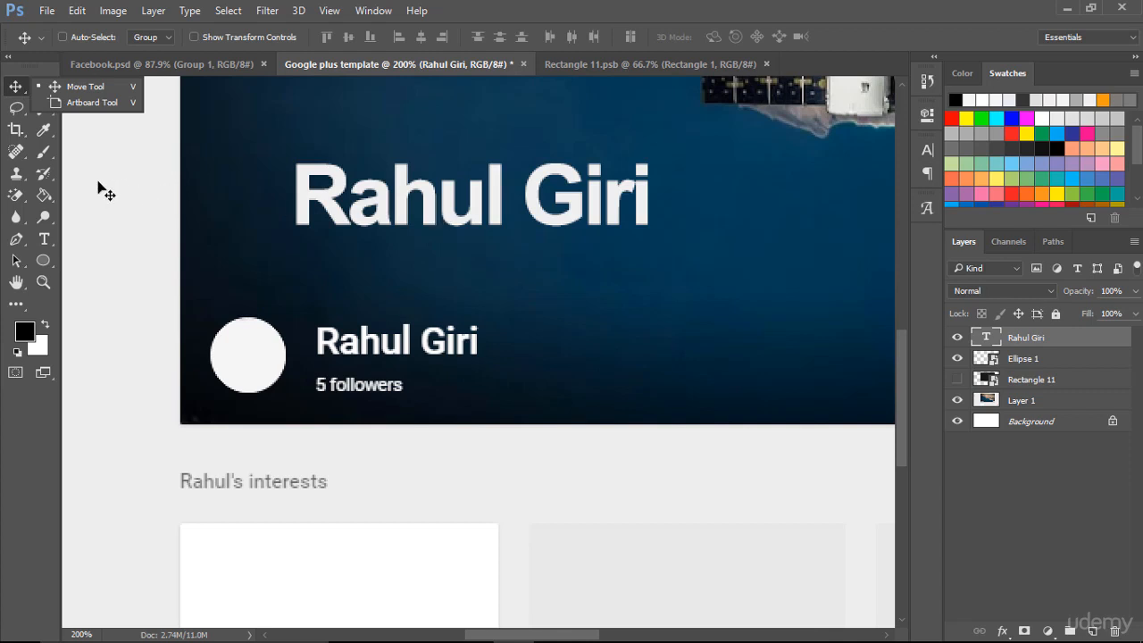
left_click(541, 229)
key("ctrl+t")
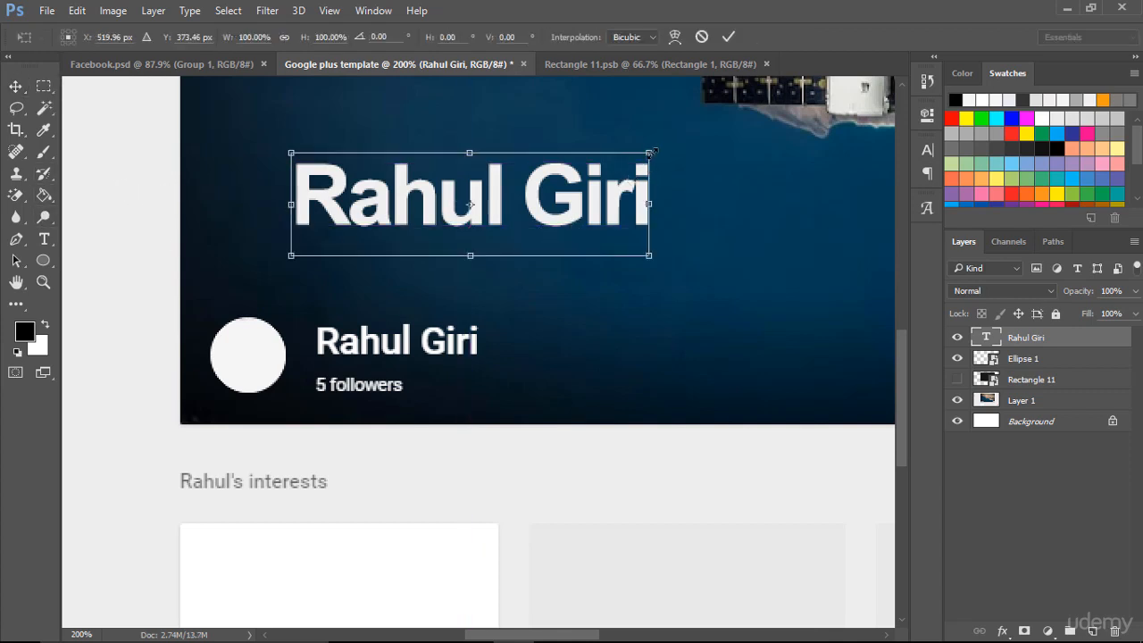
left_click_drag(647, 154, 561, 181)
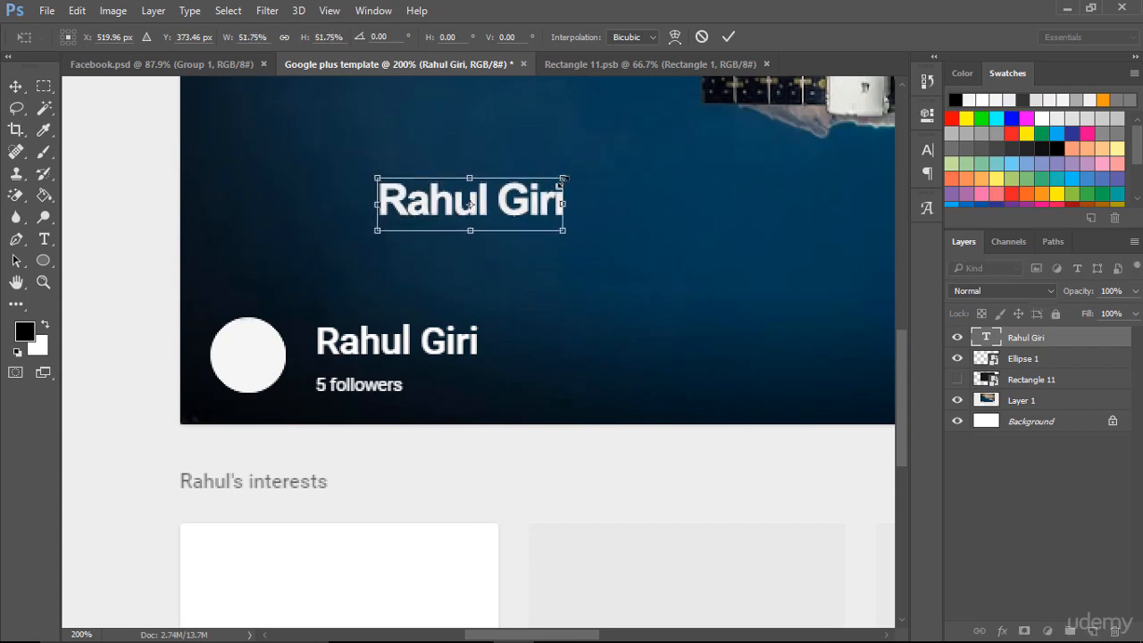
left_click(729, 36)
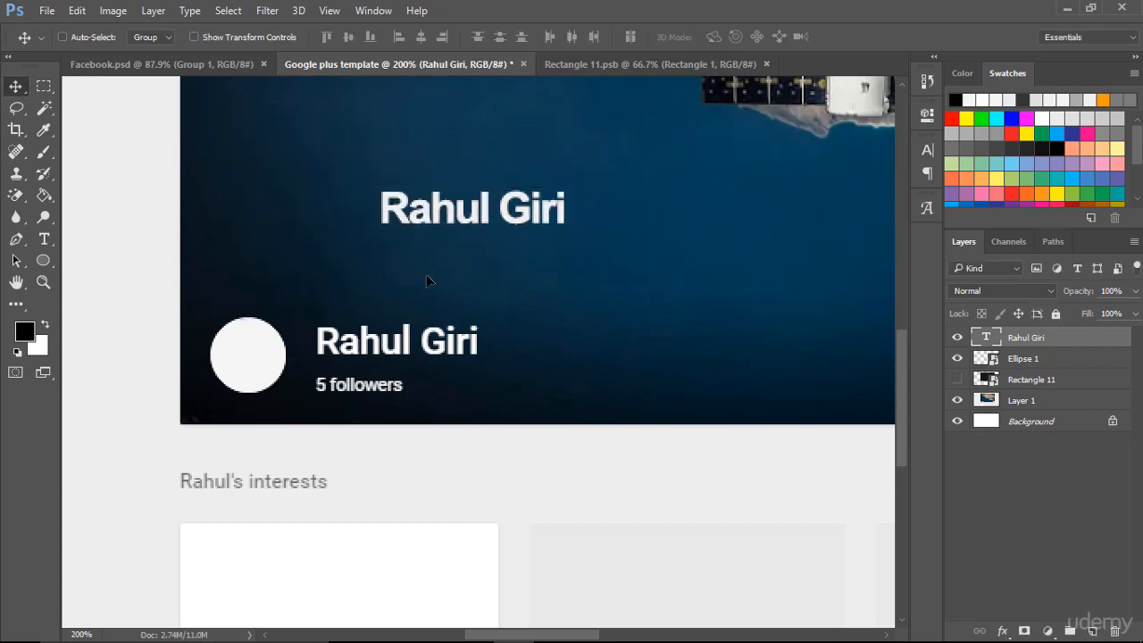
left_click_drag(455, 201, 393, 341)
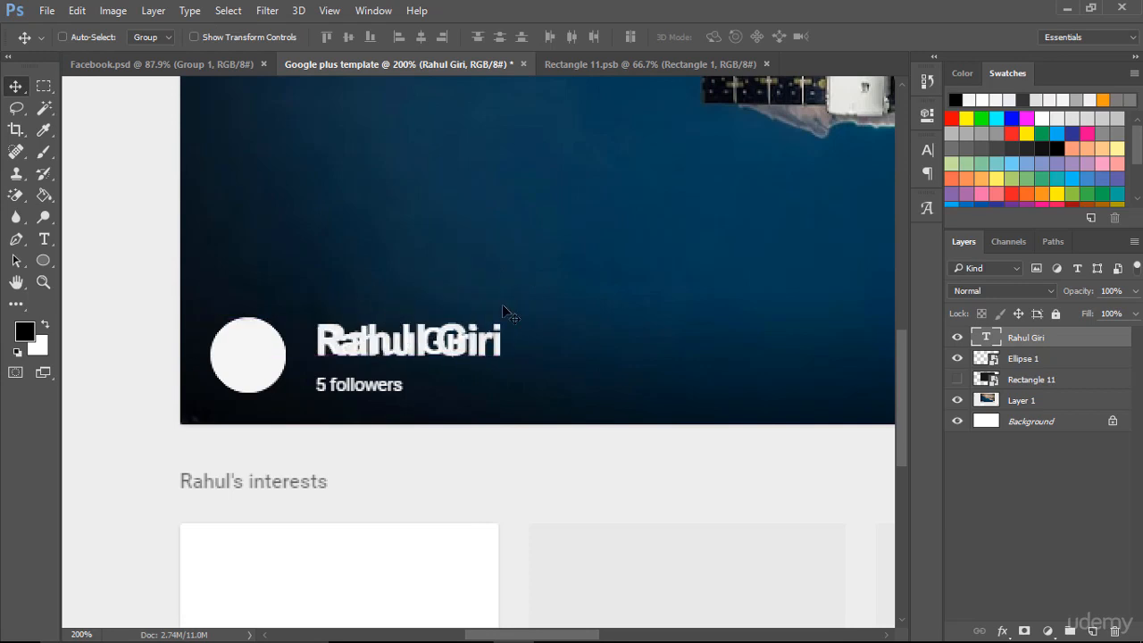
Scale the name text to 81.28% and nudge it left until its start aligns with the original name.
key("ctrl+t")
left_click_drag(502, 317, 483, 324)
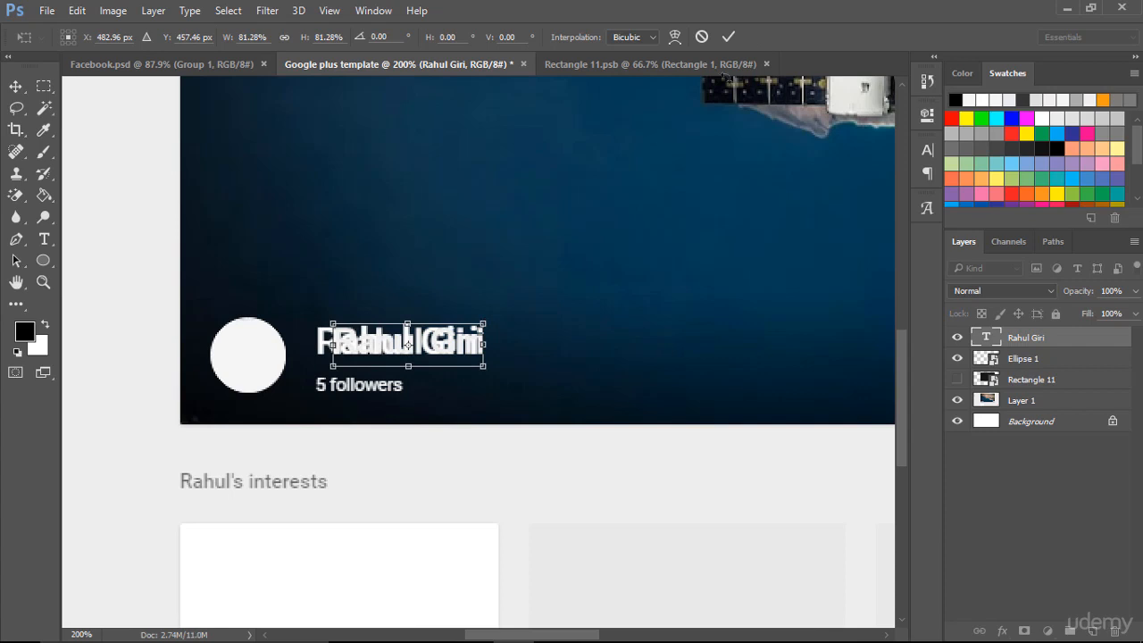
left_click(729, 39)
key("Left")
key("Left")
key("Left")
key("Left")
key("Left")
key("Left")
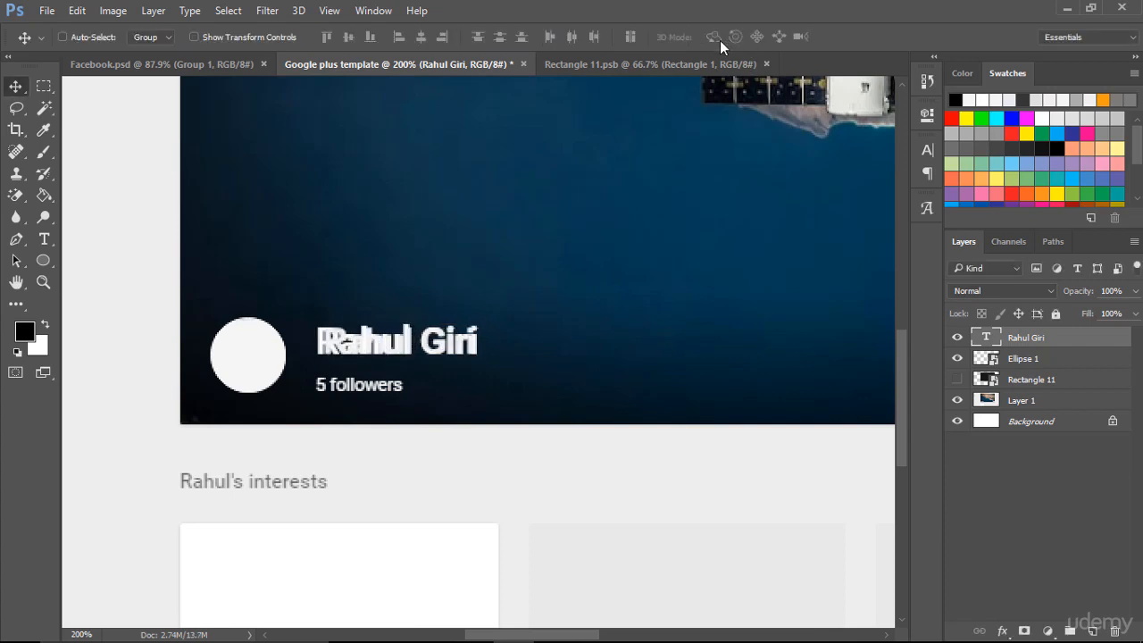
key("Left")
key("Left")
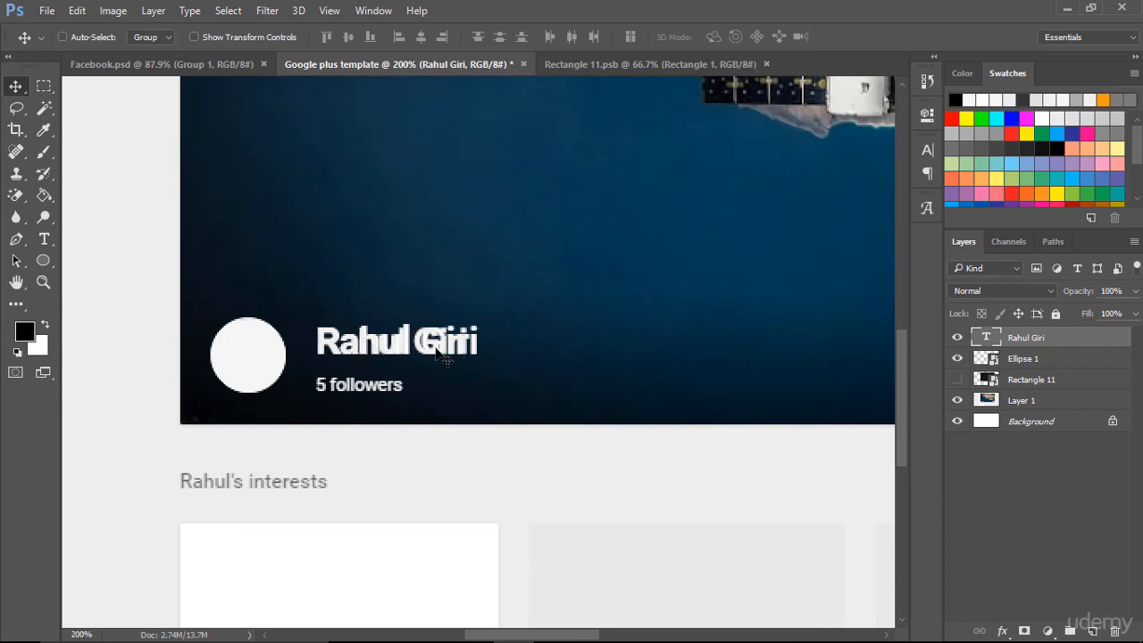
Add an extra space between the first and last name in the name text so the surname lines up with the original.
double_click(983, 334)
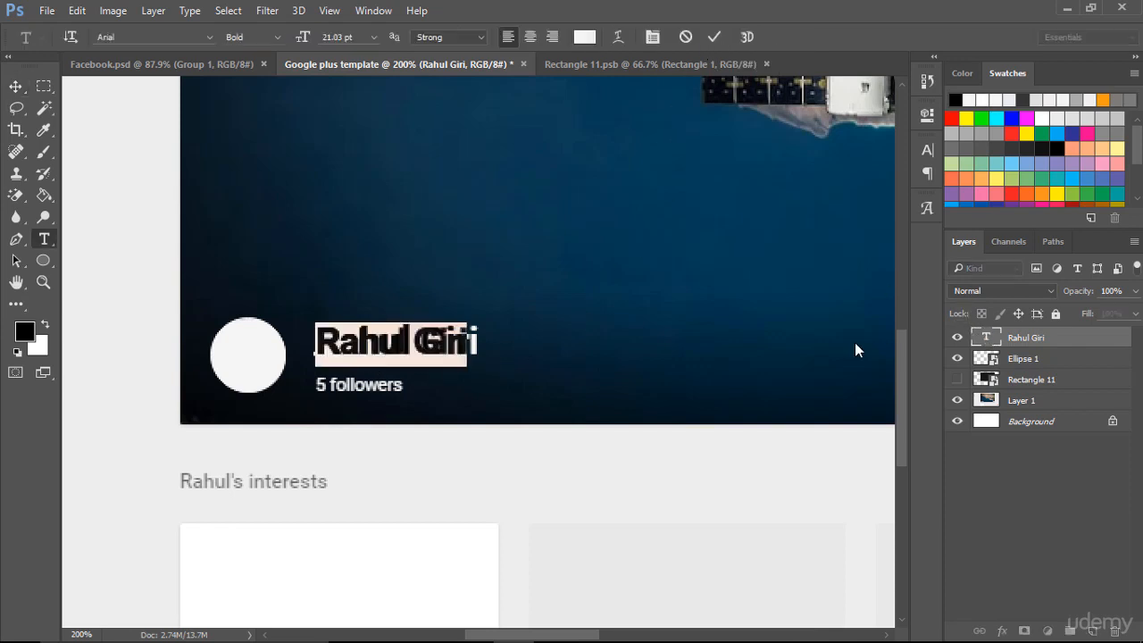
left_click(421, 358)
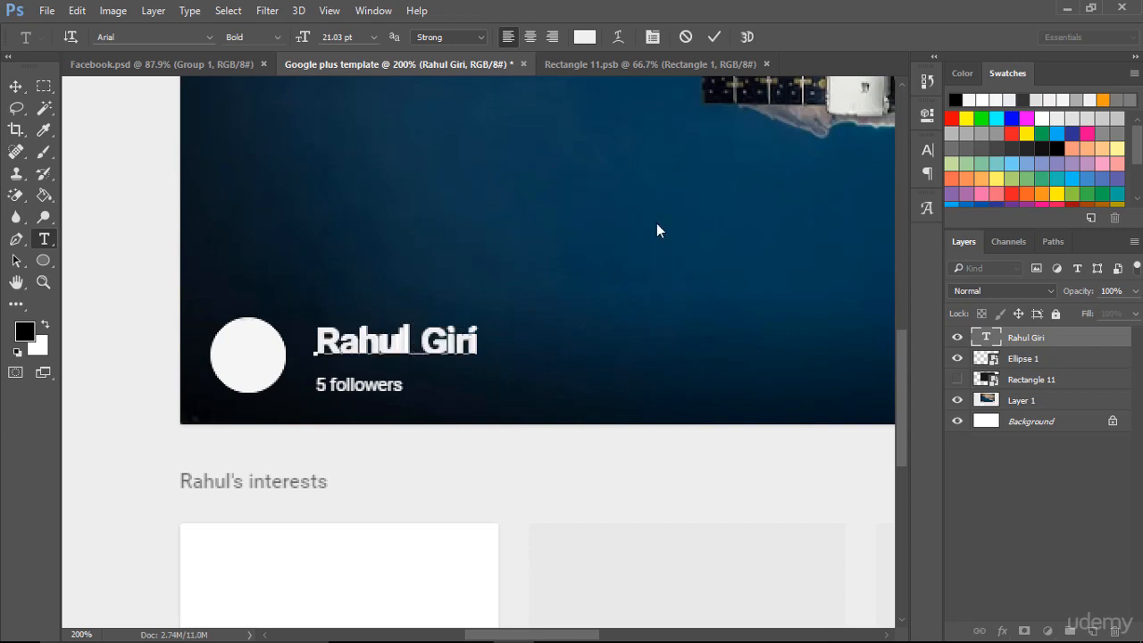
left_click(715, 37)
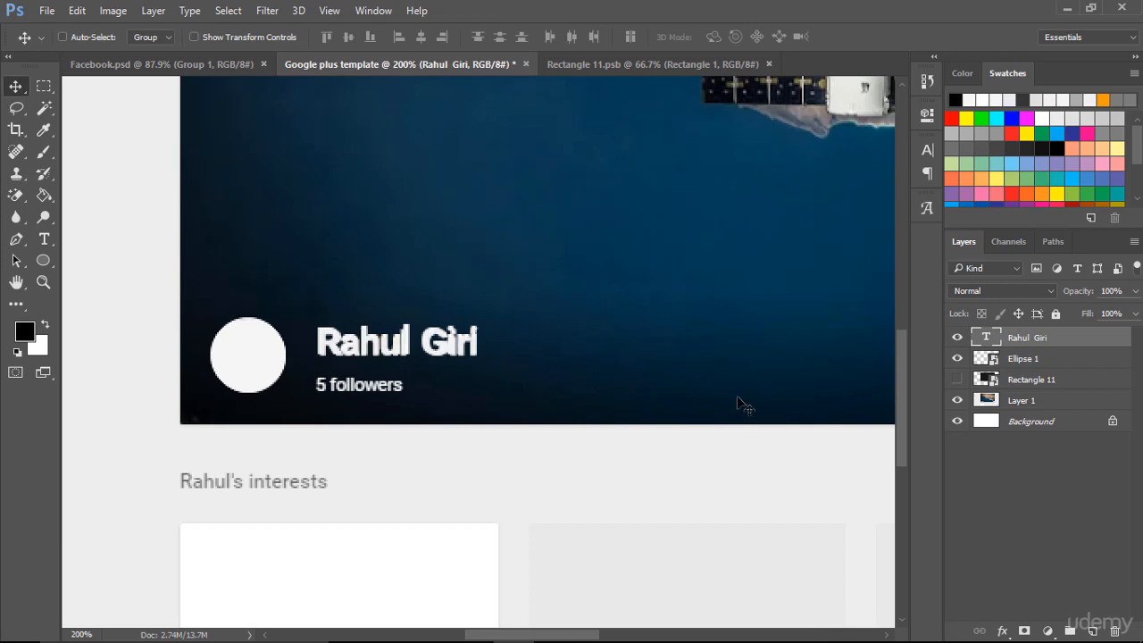
Scale the name text to 103.48% with Free Transform and nudge it left until the surname overlaps the original.
key("Up")
key("Up")
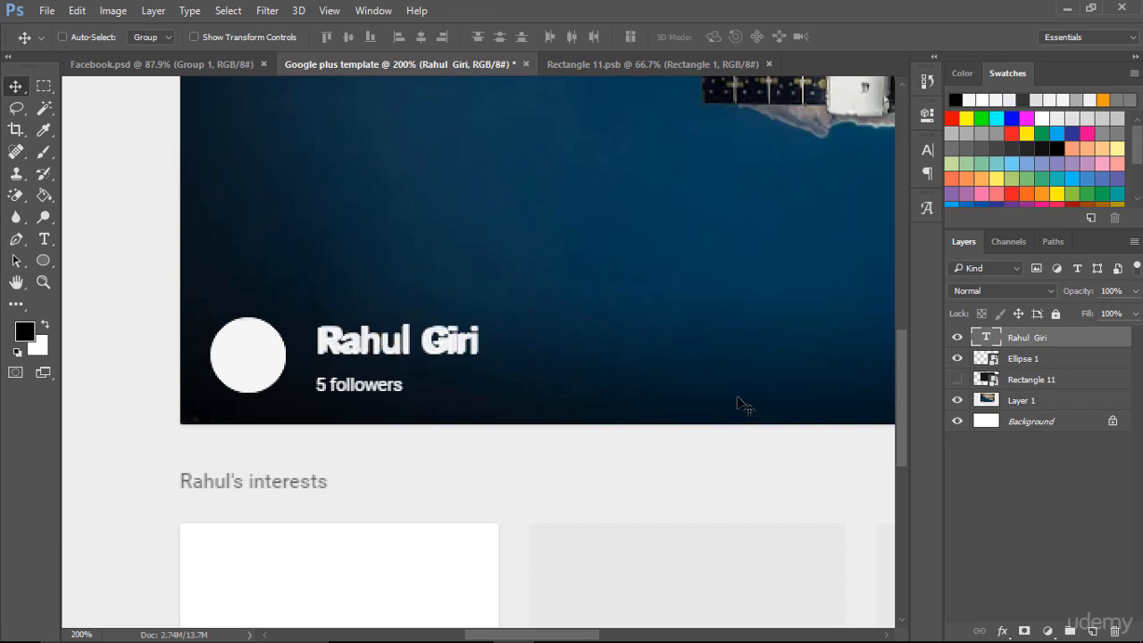
key("ctrl+t")
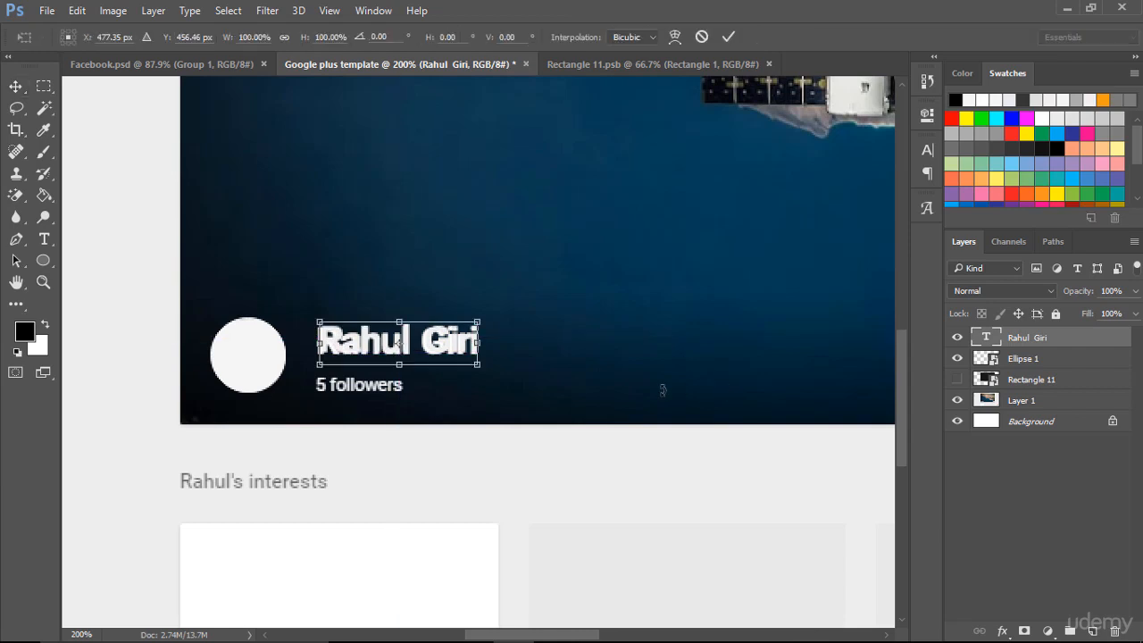
left_click_drag(481, 367, 482, 365)
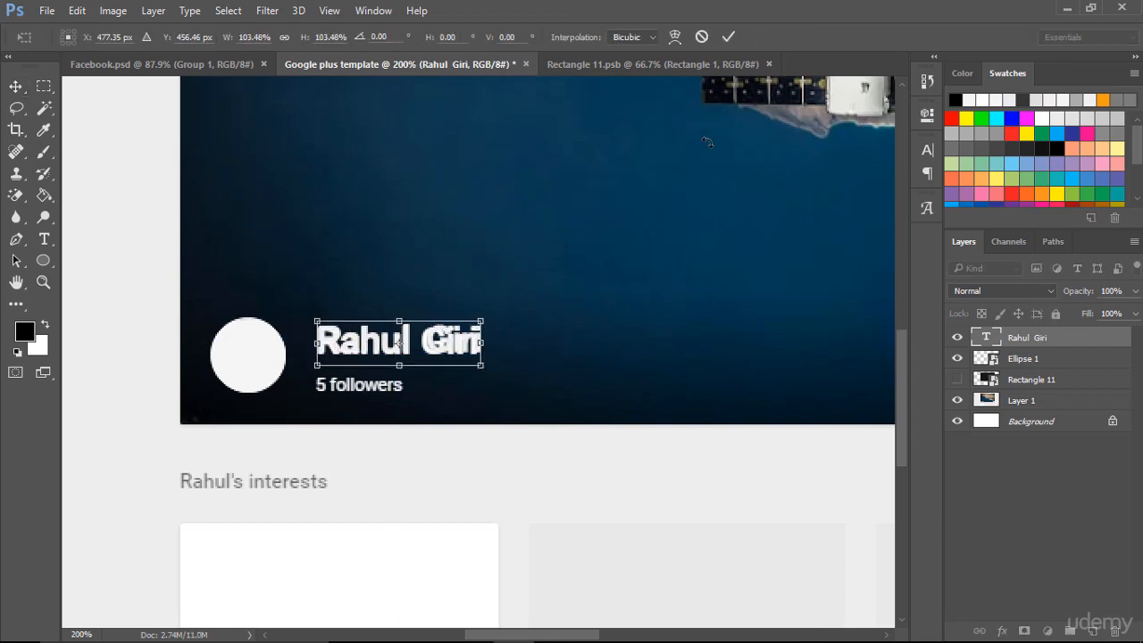
left_click(728, 38)
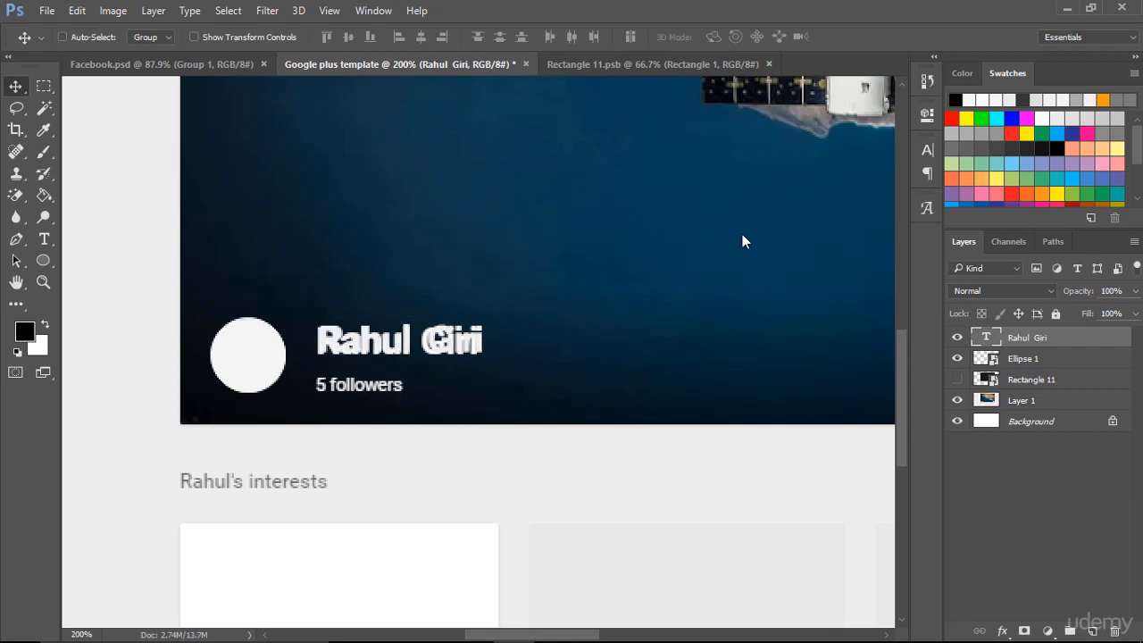
key("Left")
key("Left")
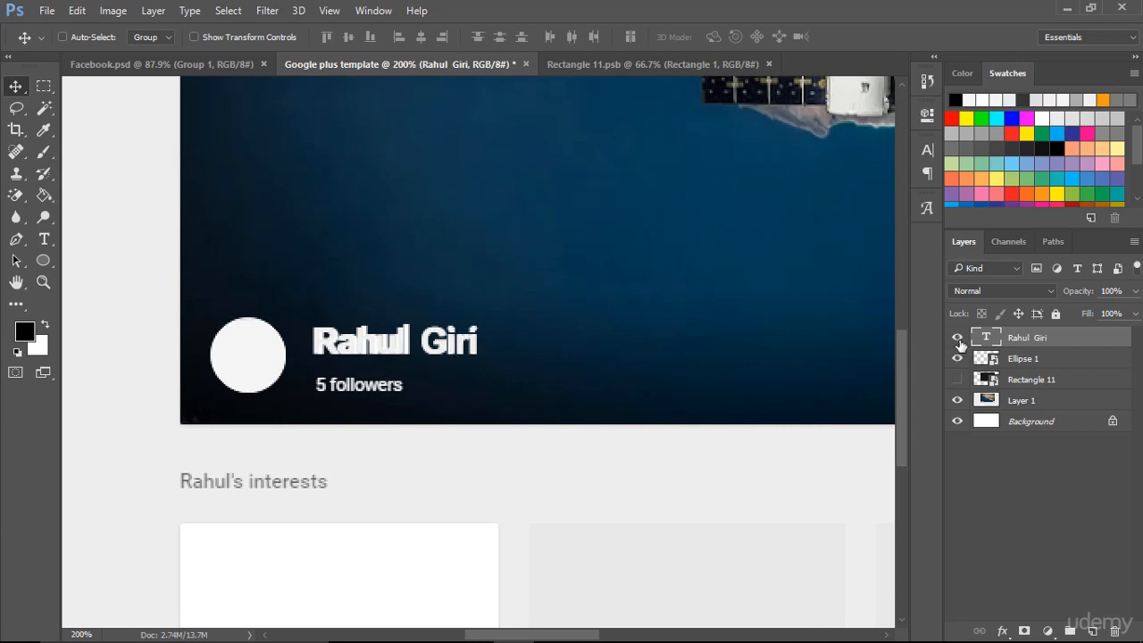
Toggle the Rectangle 11 cover placeholder on and off to compare the name text with the original screenshot.
left_click(957, 383)
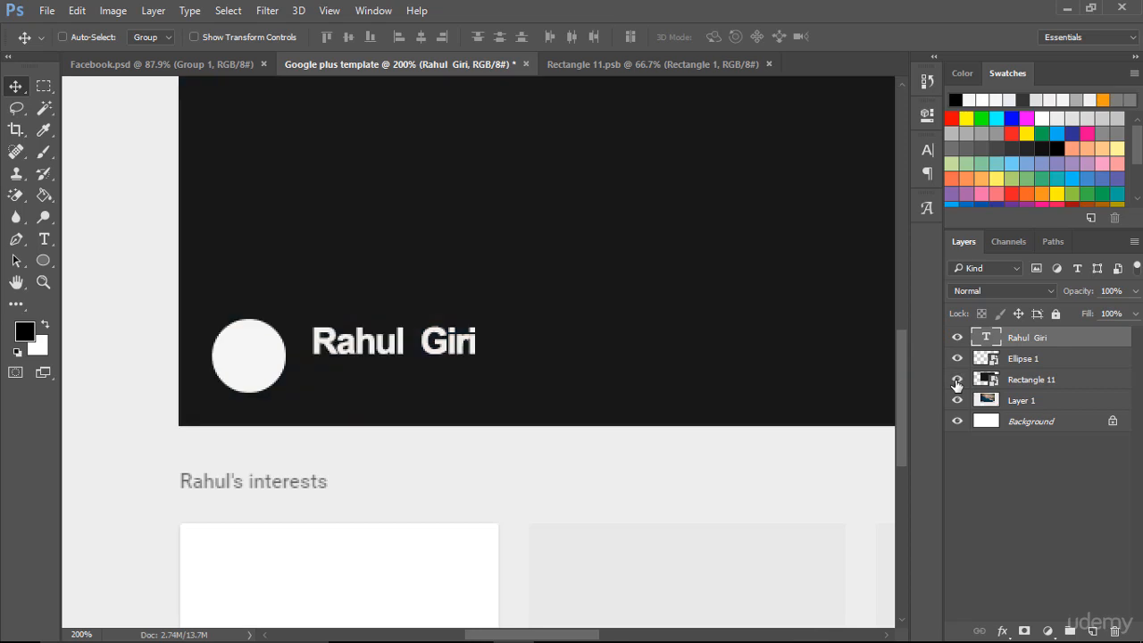
left_click(956, 383)
left_click(957, 383)
left_click(957, 383)
left_click(956, 383)
left_click(960, 384)
left_click(959, 384)
left_click(958, 384)
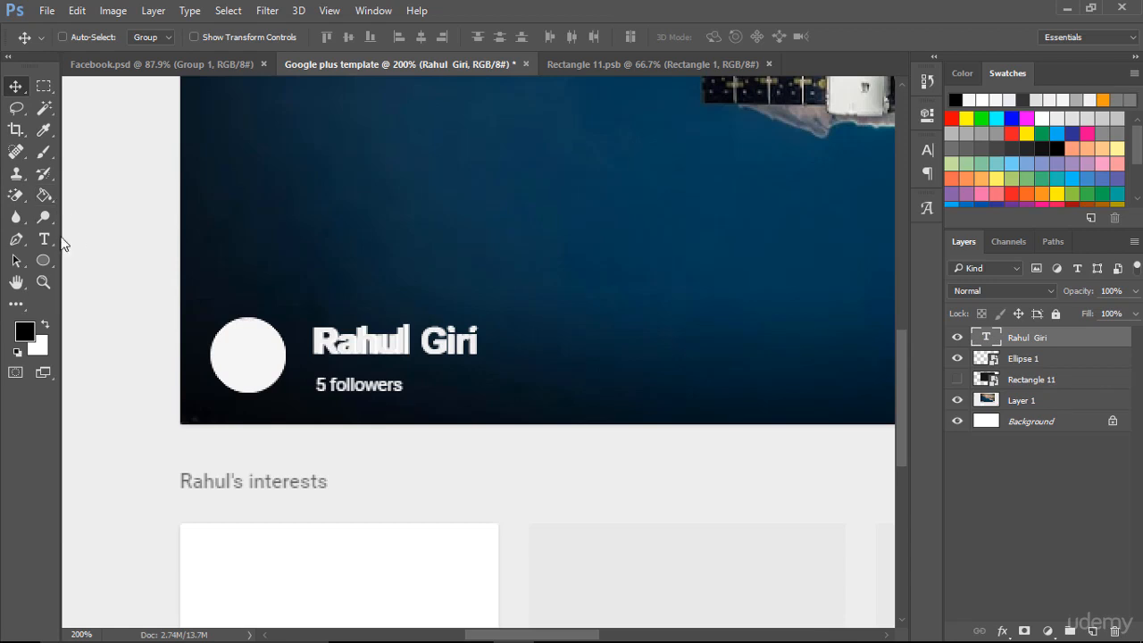
Add a "5 followers" text line, scale it to 22.57% and align it over the original follower text below the name.
left_click(45, 239)
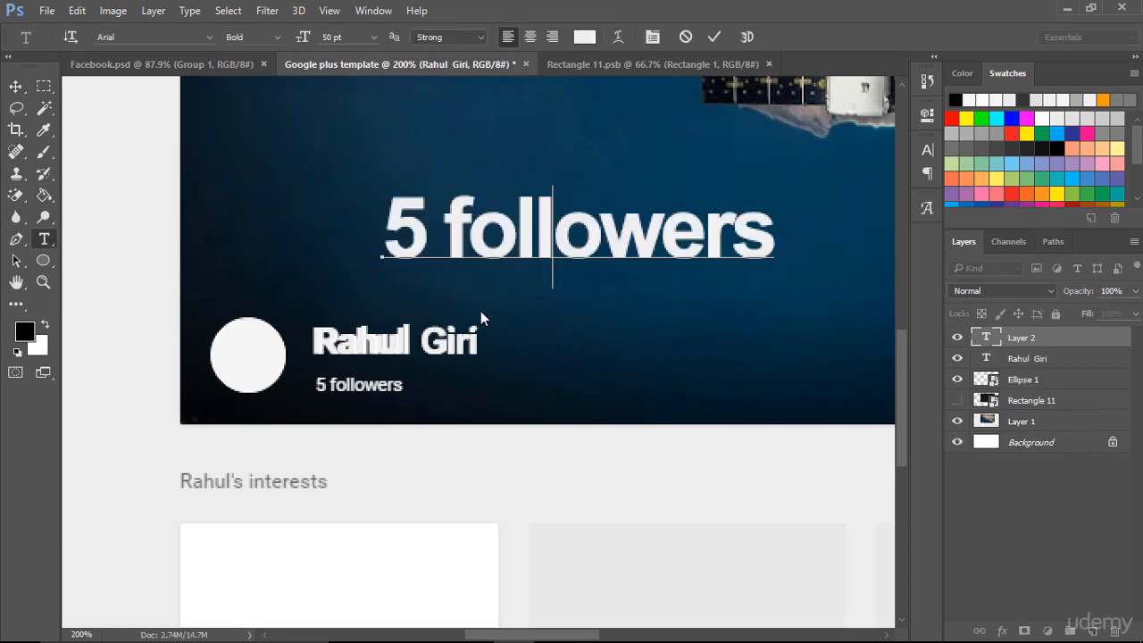
left_click(708, 40)
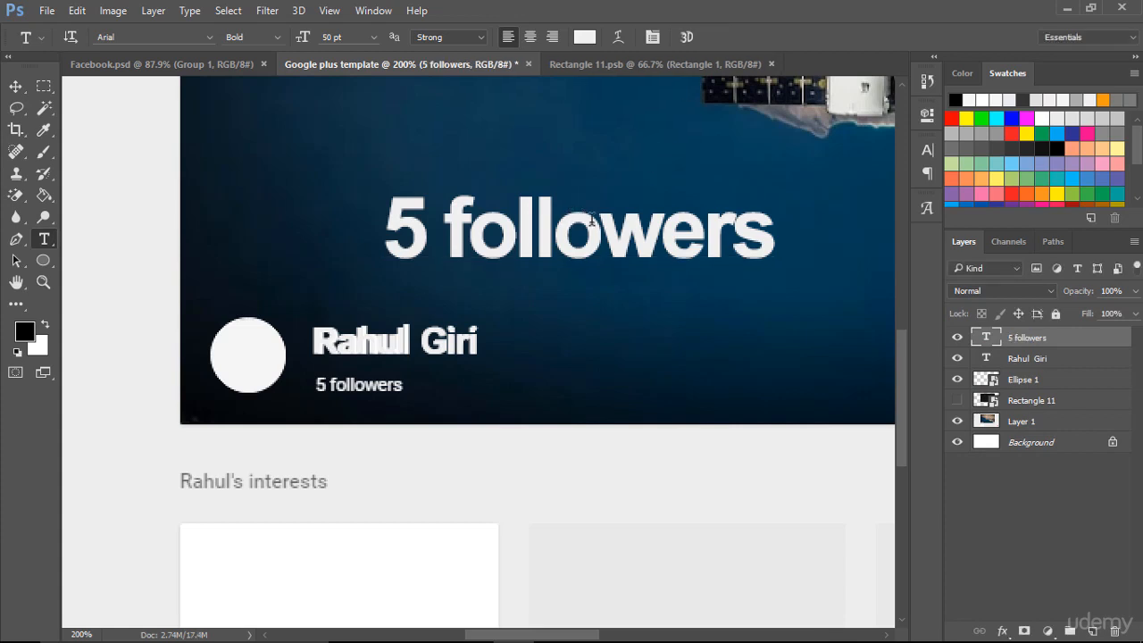
key("ctrl+t")
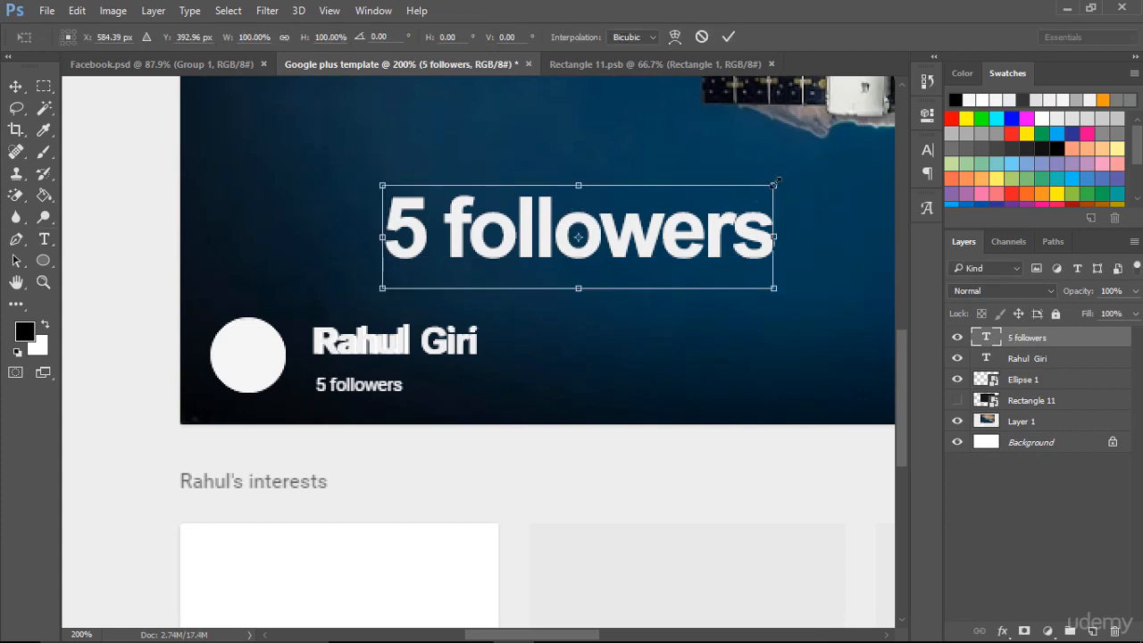
left_click_drag(775, 182, 388, 396)
key("Up")
key("Up")
key("Up")
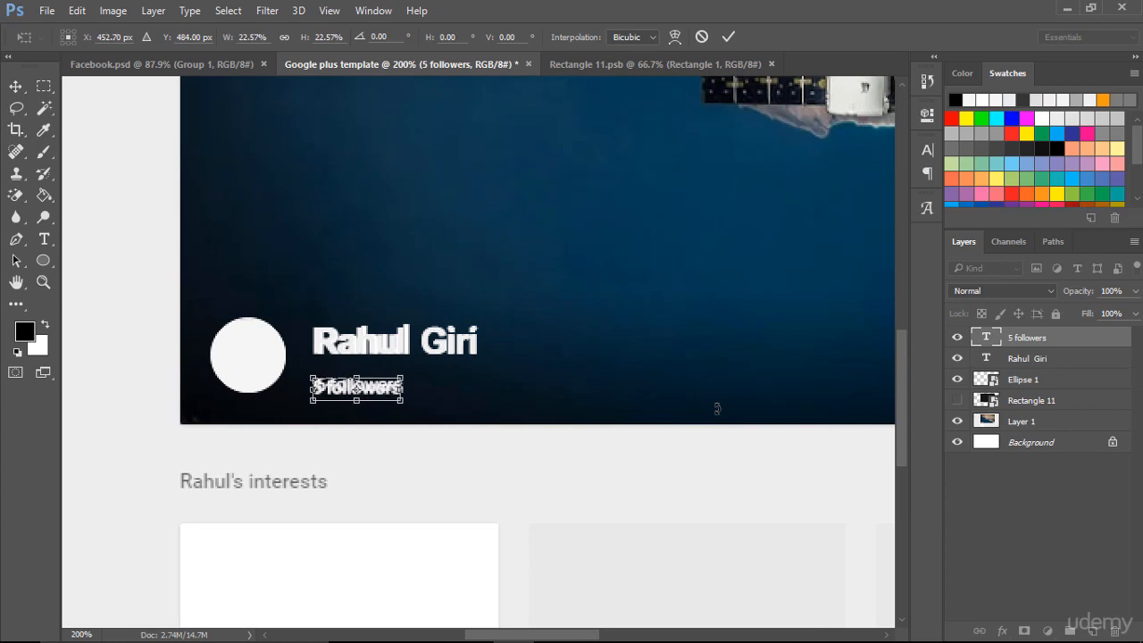
key("Right")
key("Right")
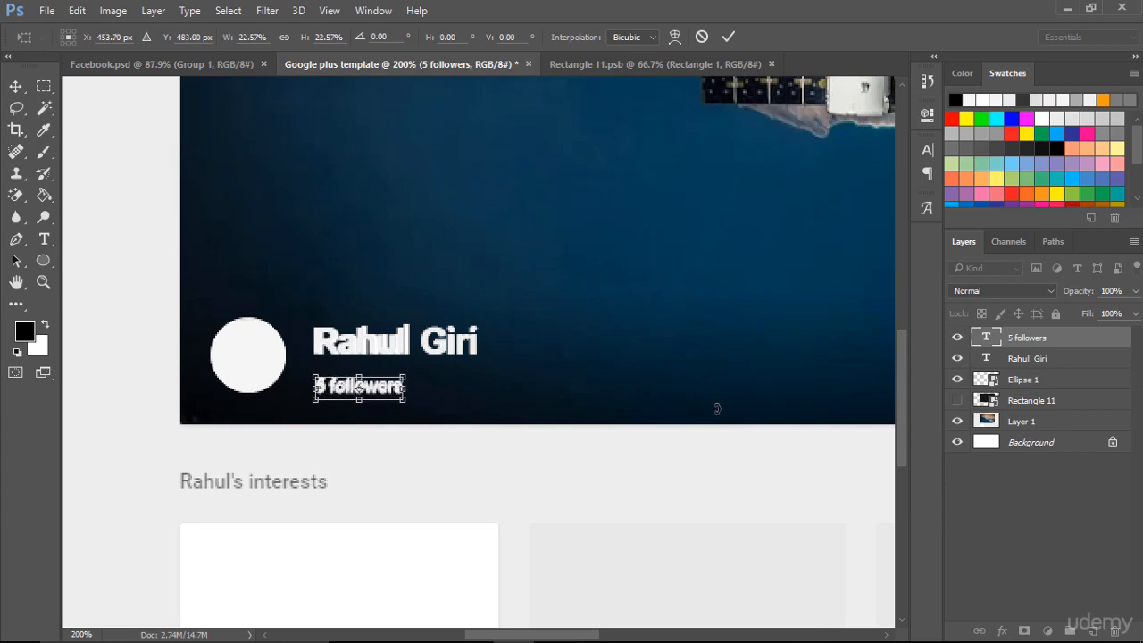
left_click(729, 36)
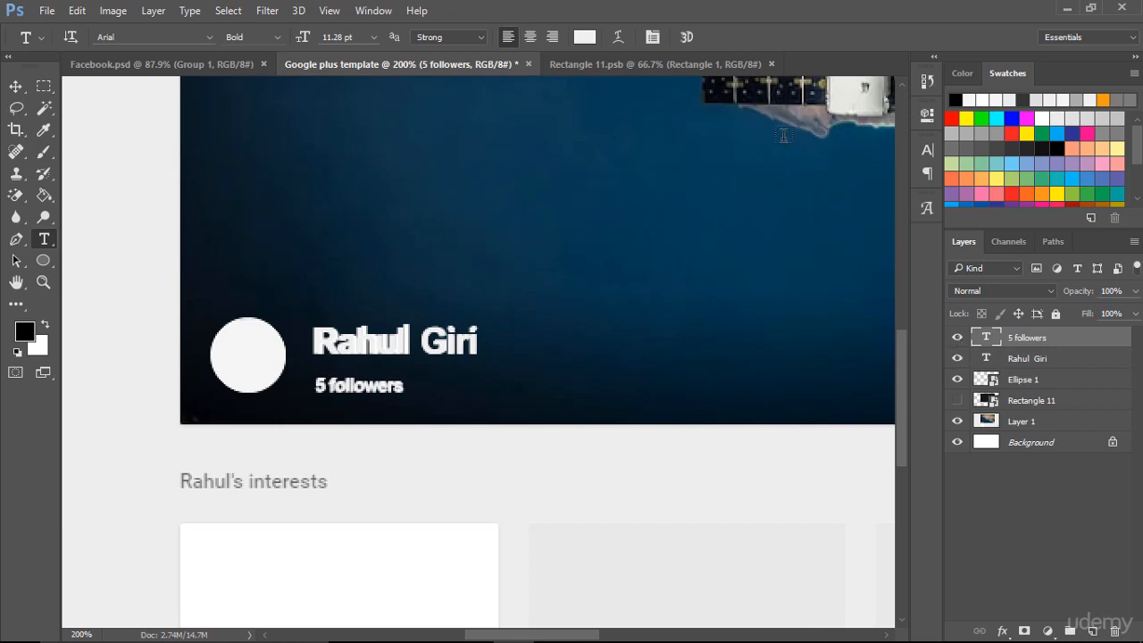
Show the Rectangle 11 cover placeholder and fit the whole template in view.
left_click(957, 400)
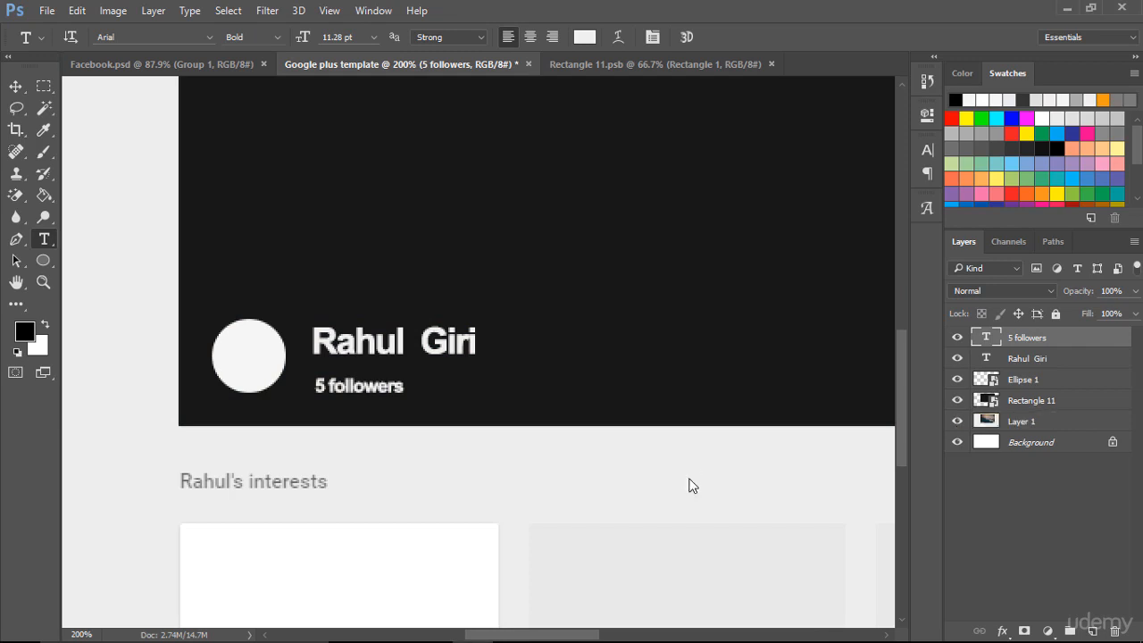
key("ctrl+0")
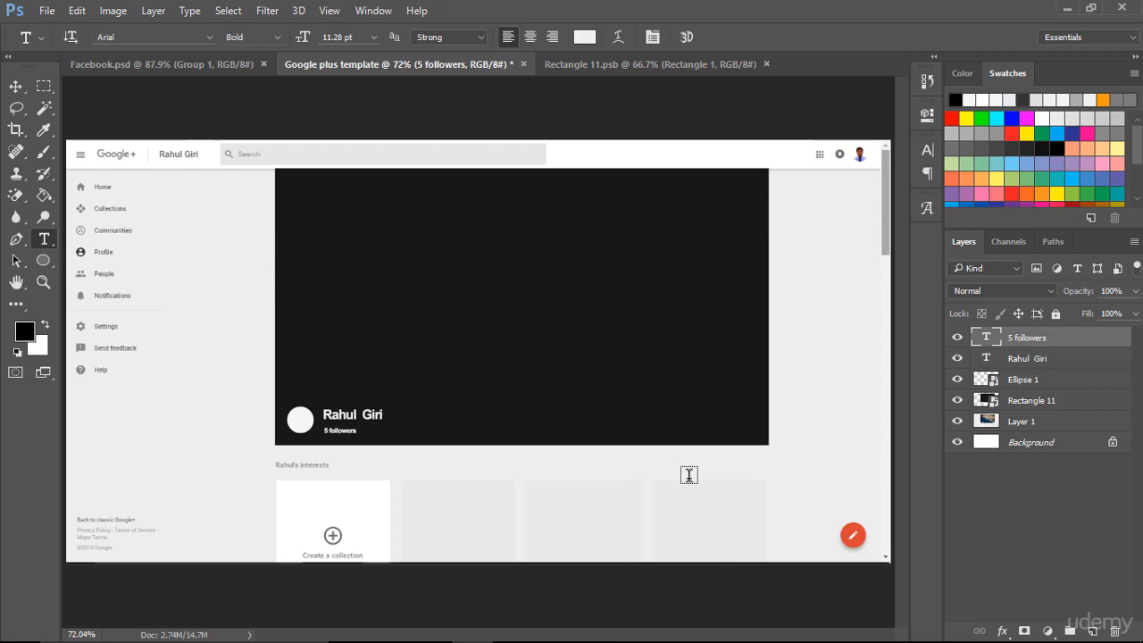
left_click(16, 87)
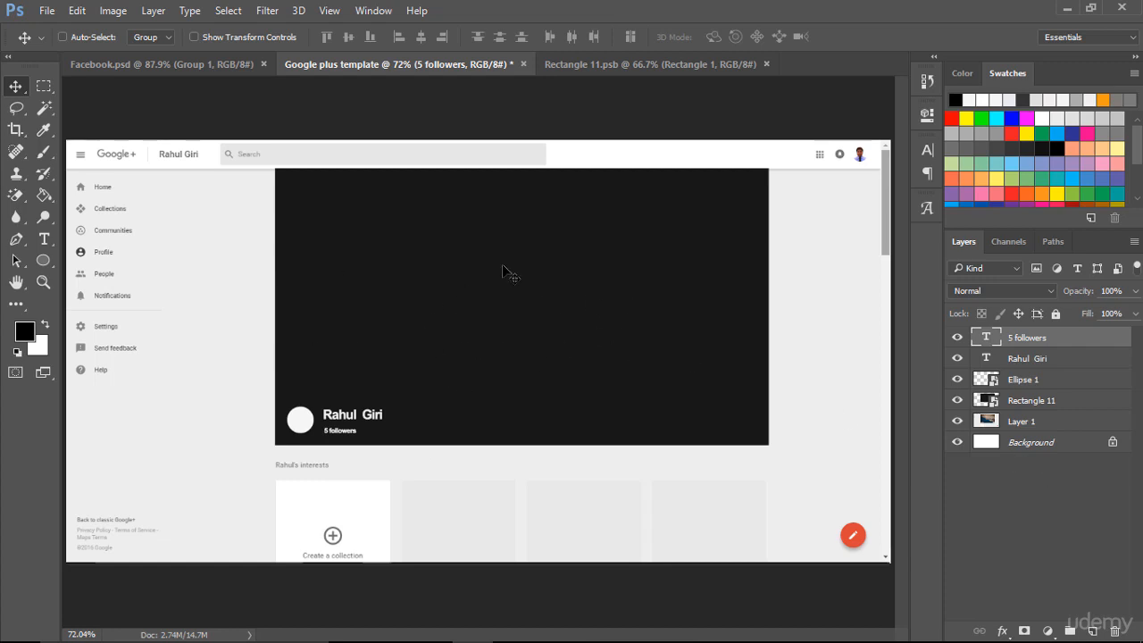
Open the cover smart object from Facebook.psd and select its headline text, sign and Group 1 layers together.
left_click(195, 67)
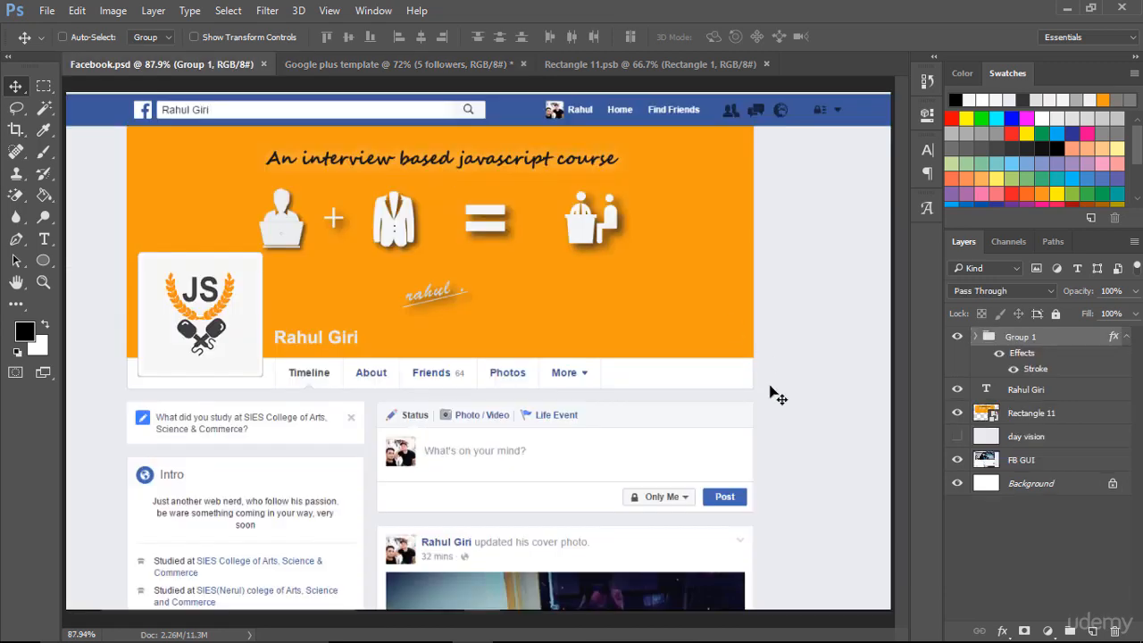
left_click(989, 414)
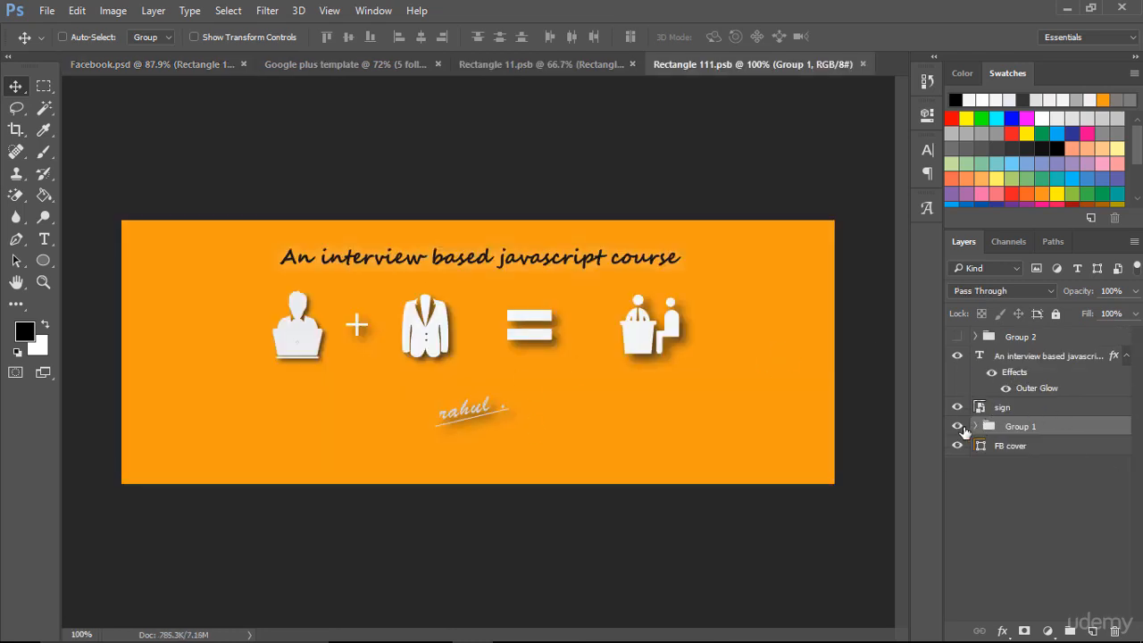
left_click(958, 426)
left_click(957, 426)
left_click(958, 408)
left_click(957, 407)
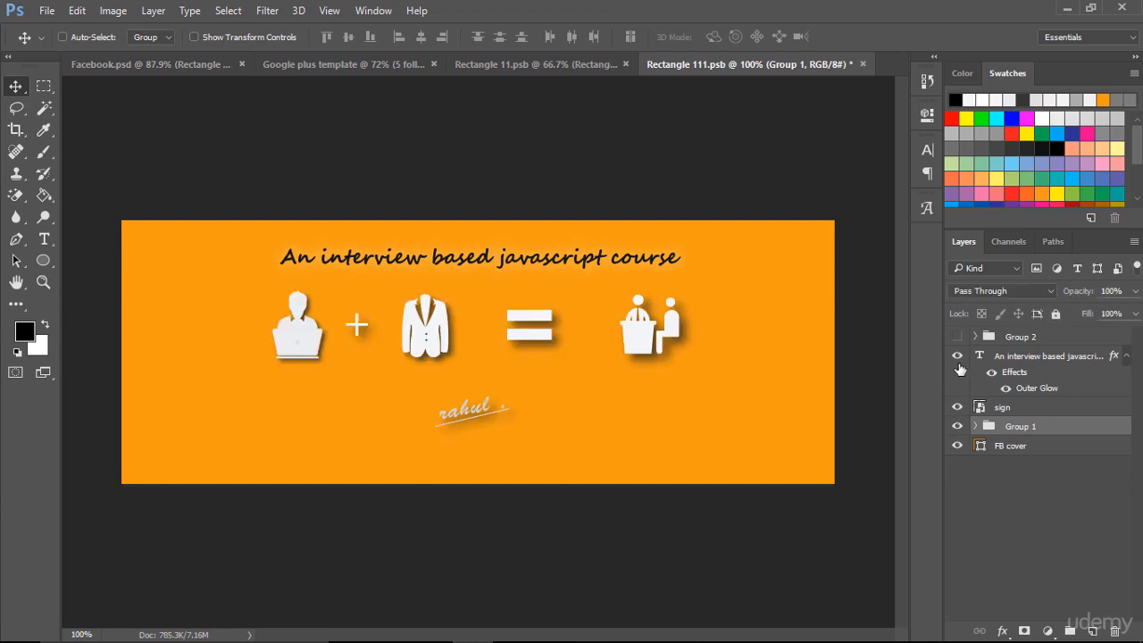
left_click(957, 355)
left_click(998, 358, "shift")
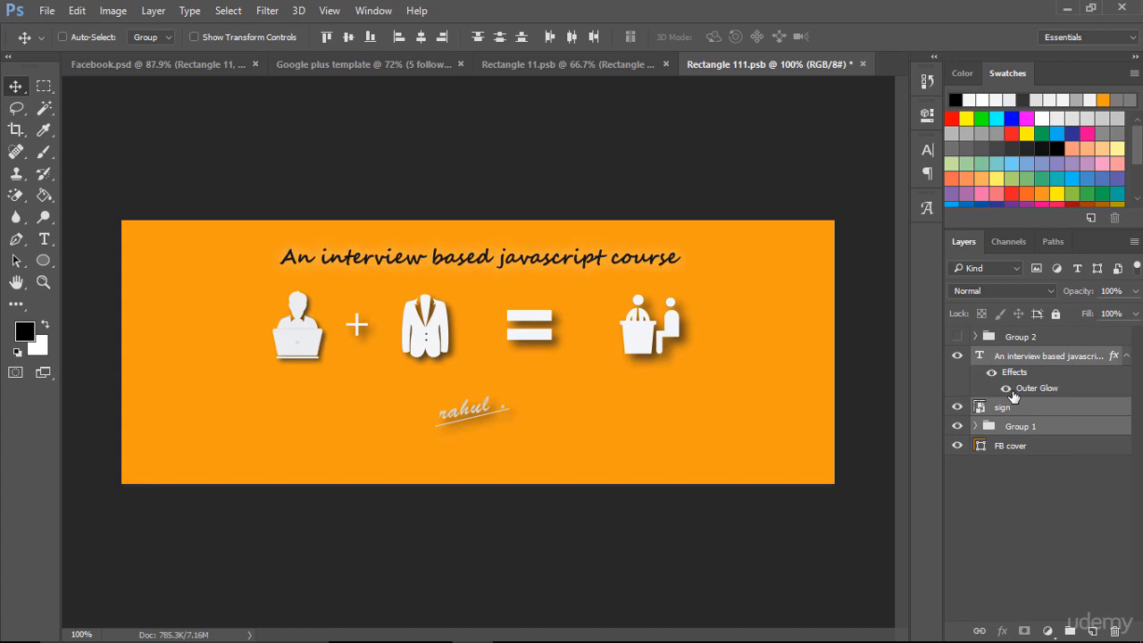
Recolour the Rectangle 1 shape in Rectangle 11.psb with the saved orange swatch.
left_click(535, 63)
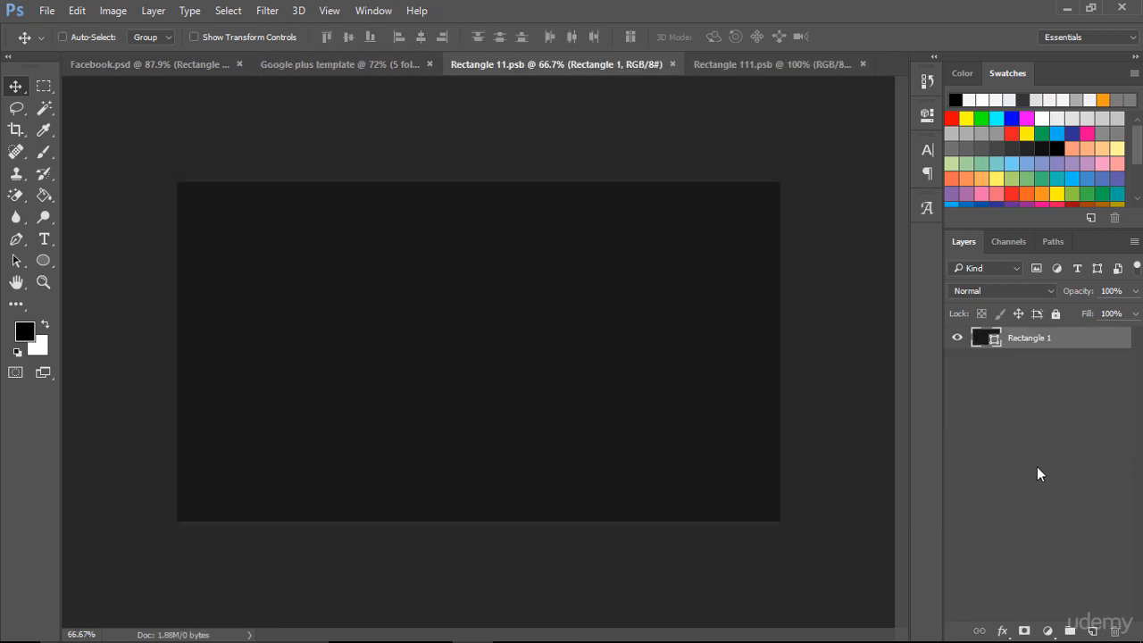
double_click(993, 338)
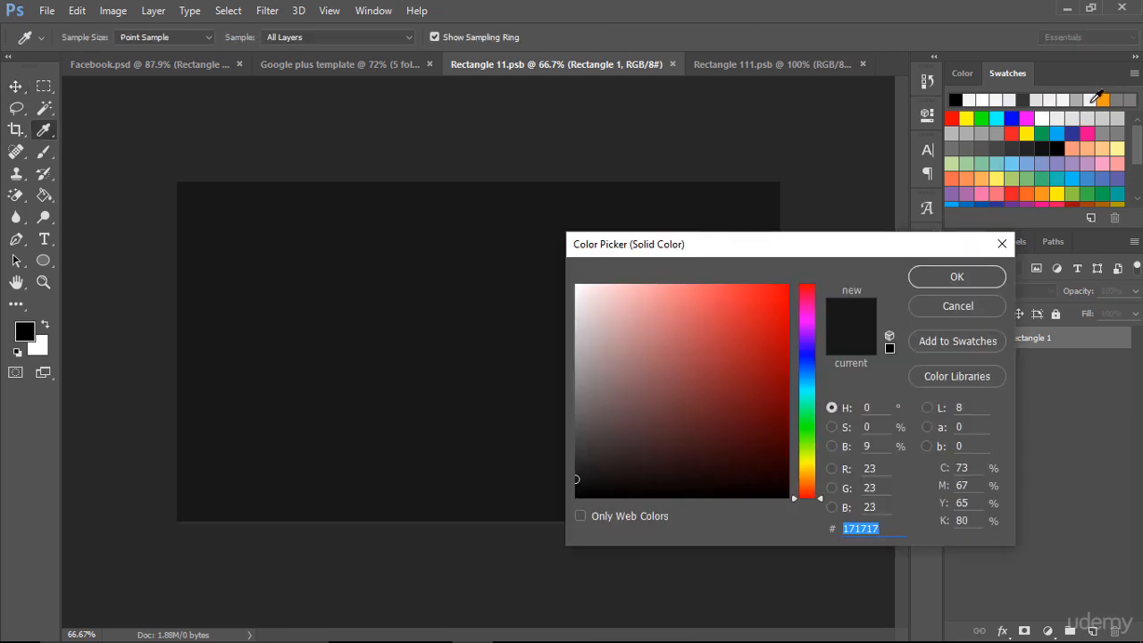
left_click(1104, 99)
left_click(950, 277)
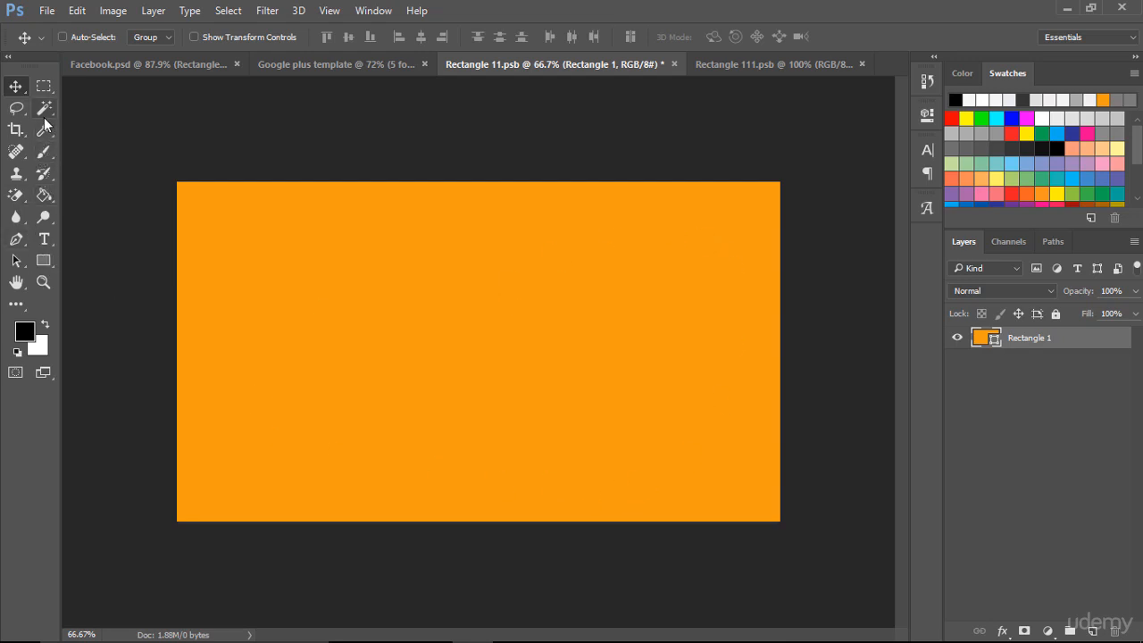
Show the grid in Rectangle 11.psb and copy the selected Facebook cover layers from Rectangle 111.psb into it.
key("ctrl")
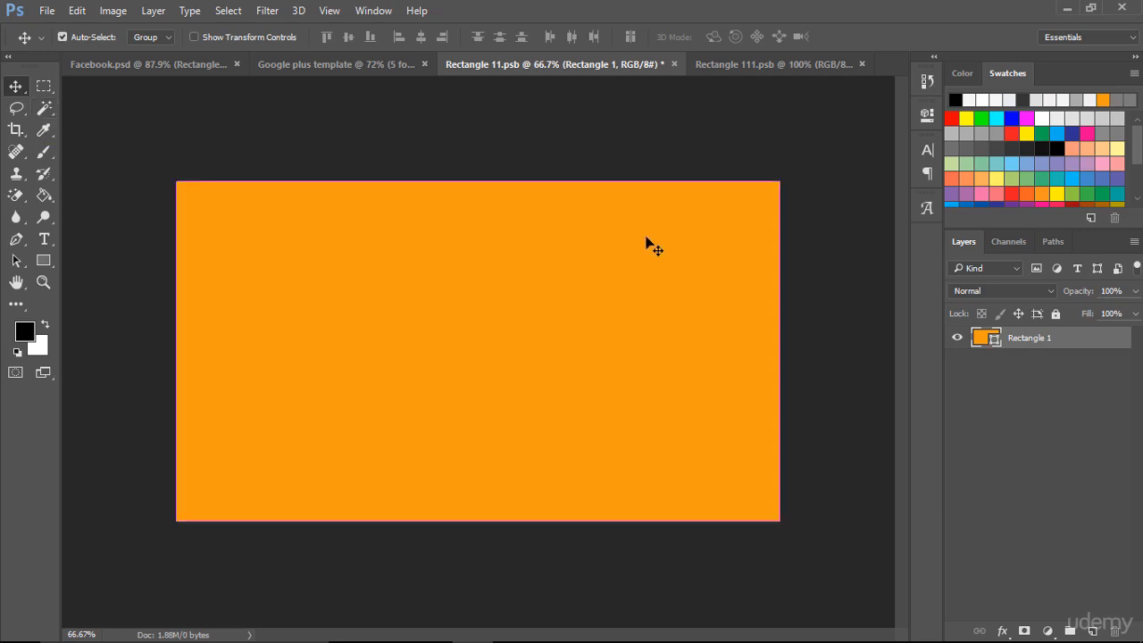
key("ctrl+apostrophe")
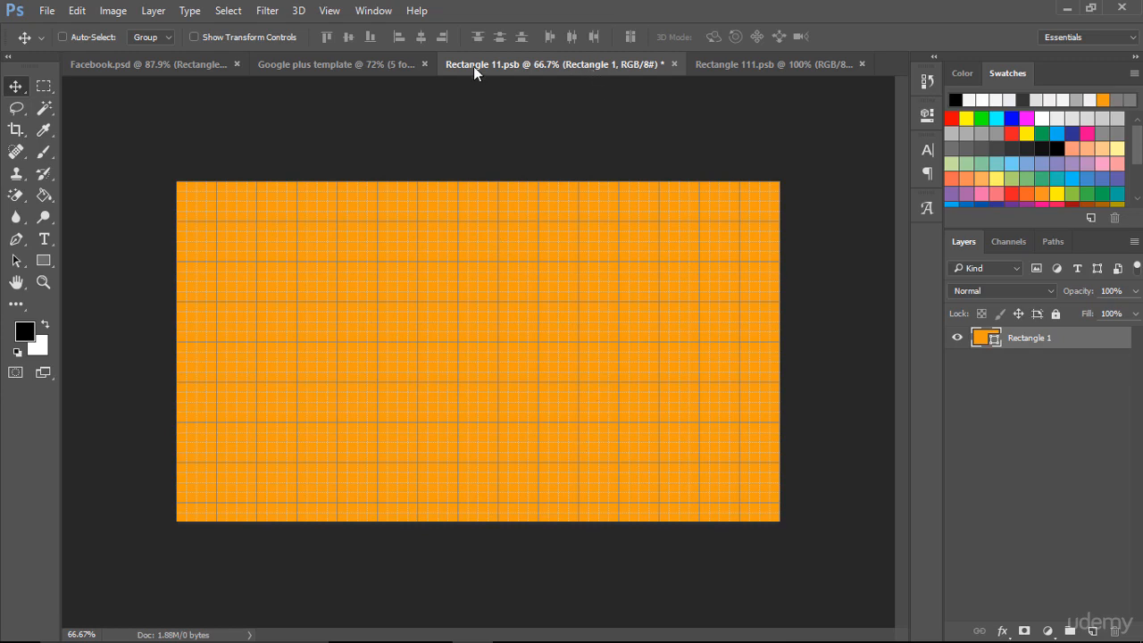
left_click(394, 65)
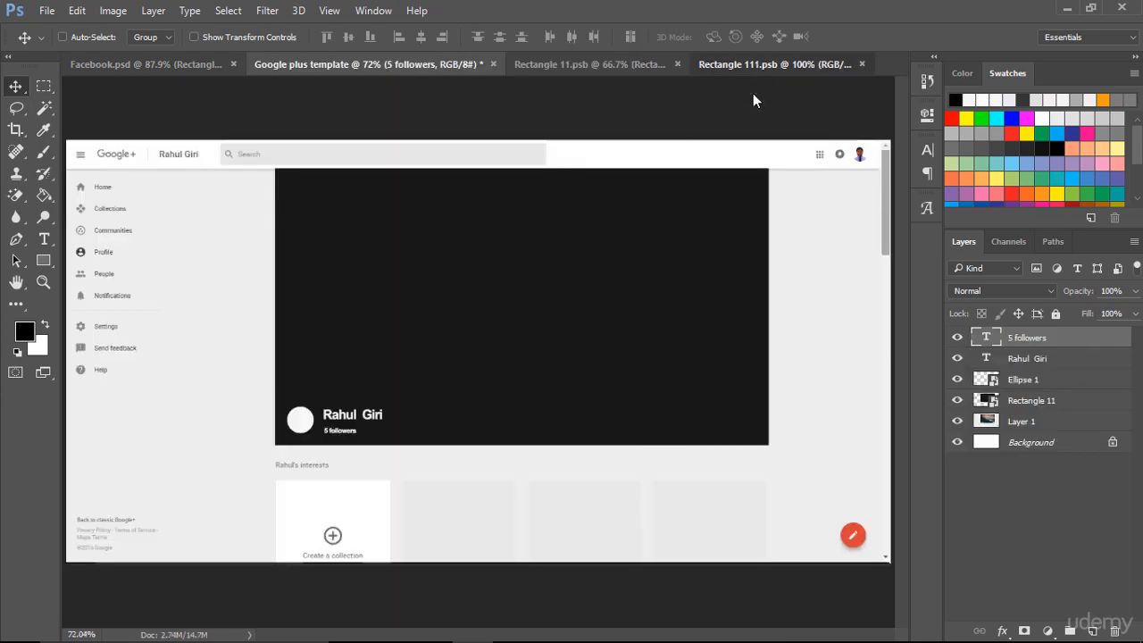
left_click(758, 64)
mouse_move(581, 301)
left_mouse_down()
mouse_move(665, 255)
mouse_move(664, 142)
mouse_move(562, 57)
mouse_move(518, 331)
left_mouse_up()
Scale the pasted cover artwork in Rectangle 11.psb to about 168% and shift it right to X 537 px.
key("ctrl+t")
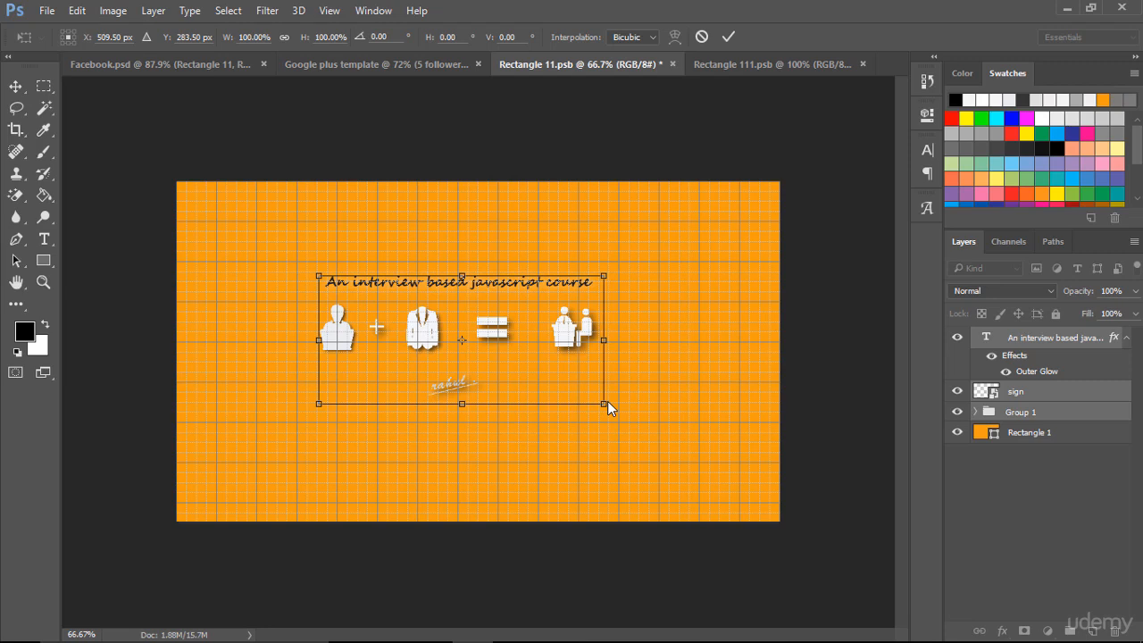
left_click_drag(608, 402, 699, 451)
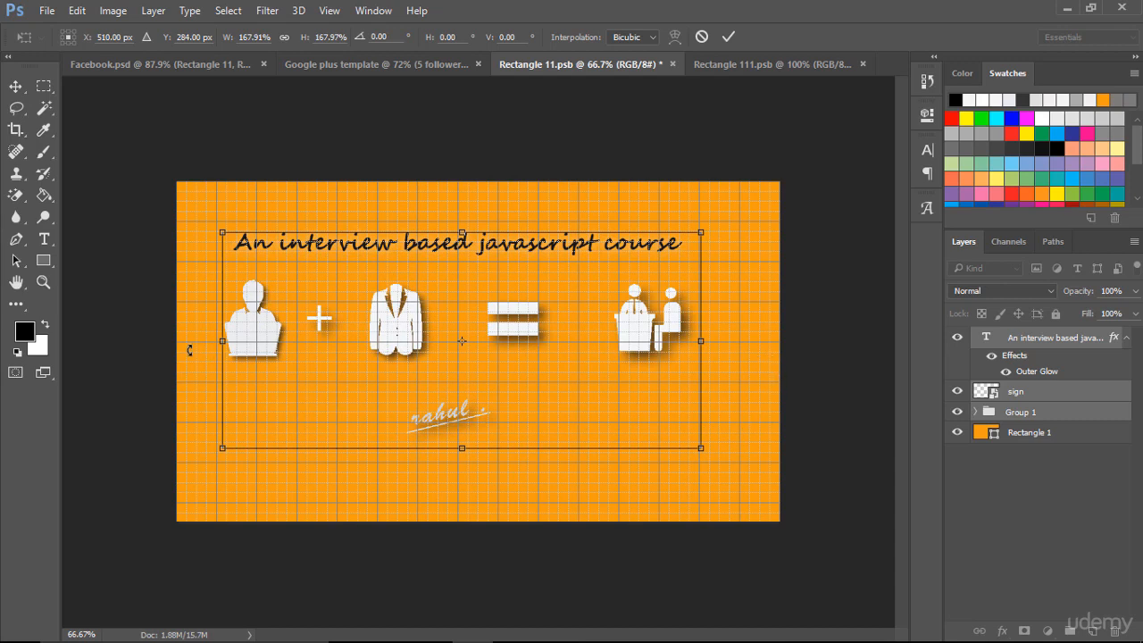
key("Right")
key("Right")
key("Right")
key("Right")
key("Right")
key("Right")
key("Right")
key("Right")
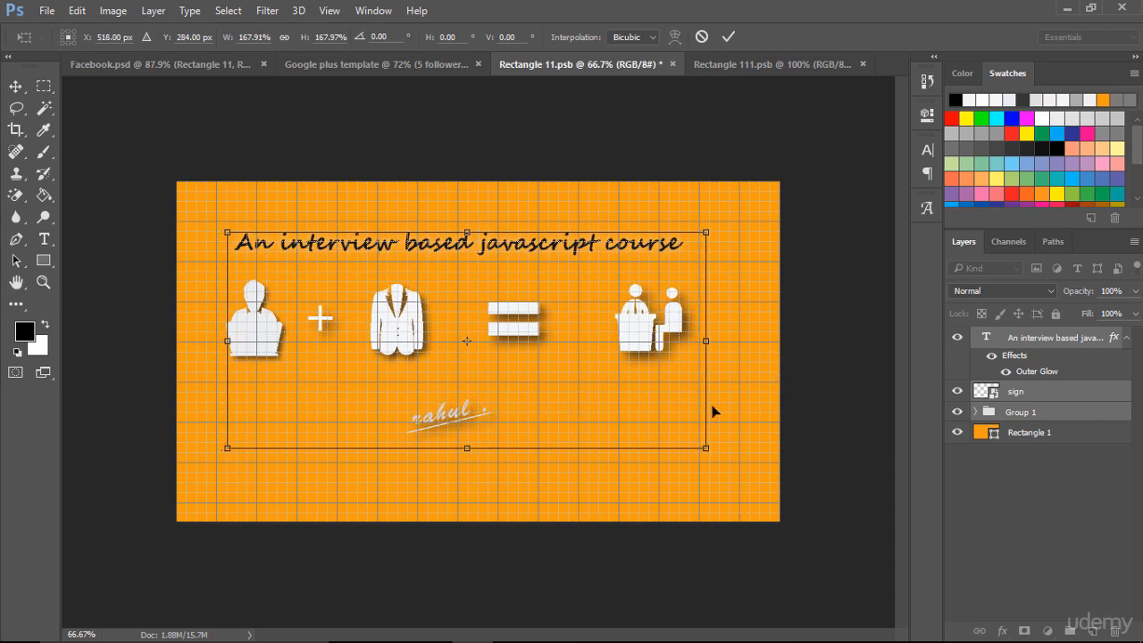
key("Right")
key("Right")
key("Right")
key("Right")
key("Right")
key("Right")
key("Right")
key("Right")
key("Right")
key("Right")
key("Right")
key("Right")
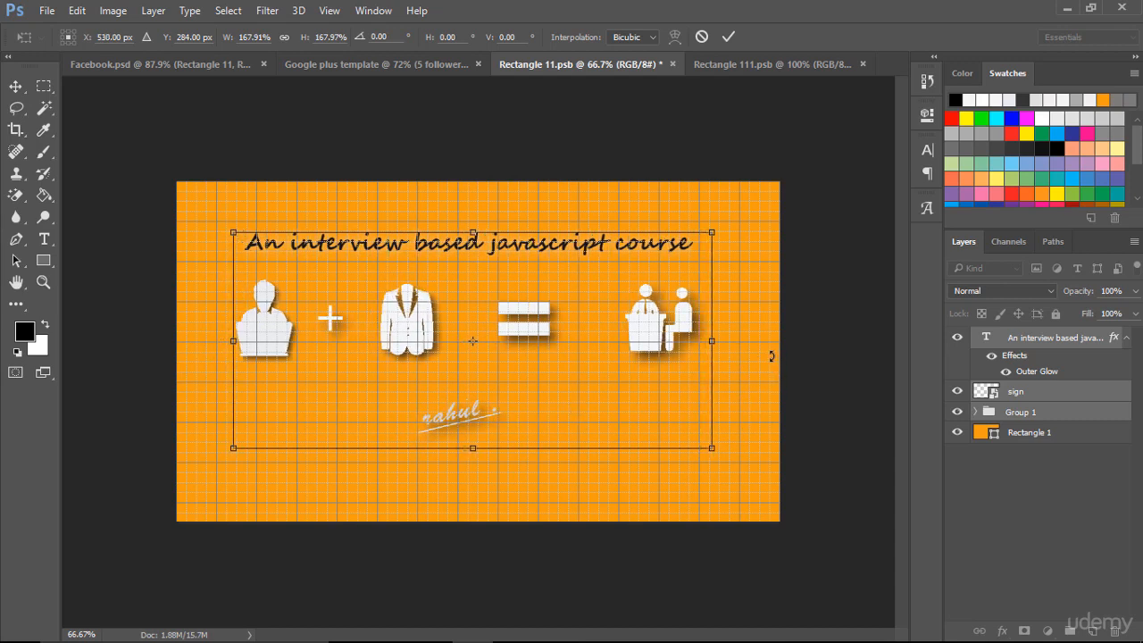
key("Right")
key("Right")
key("Right")
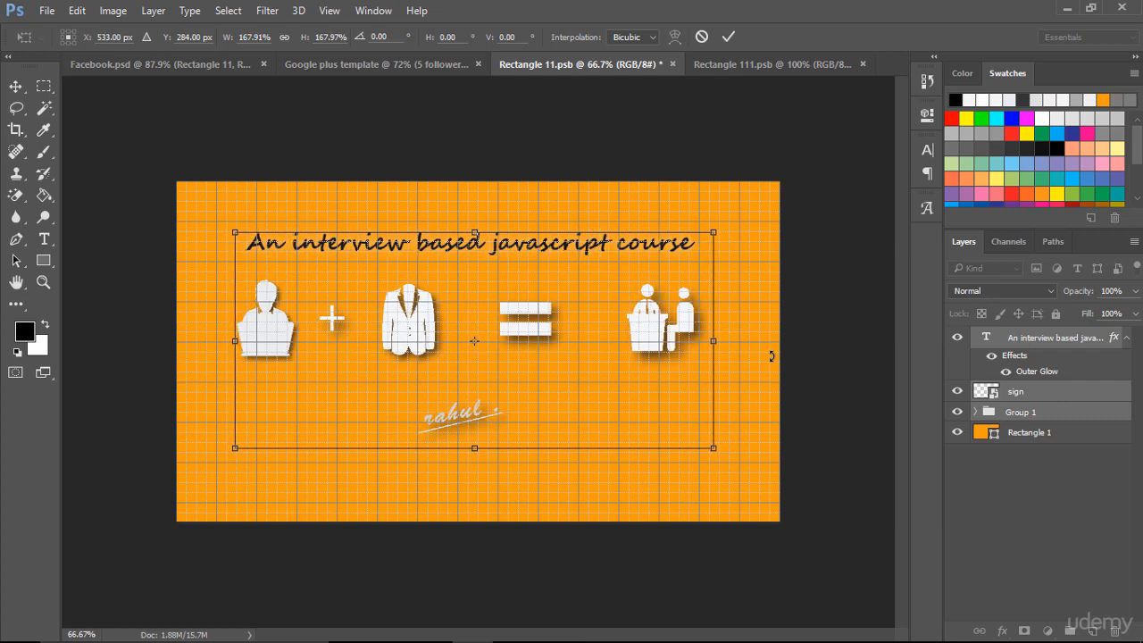
key("Right")
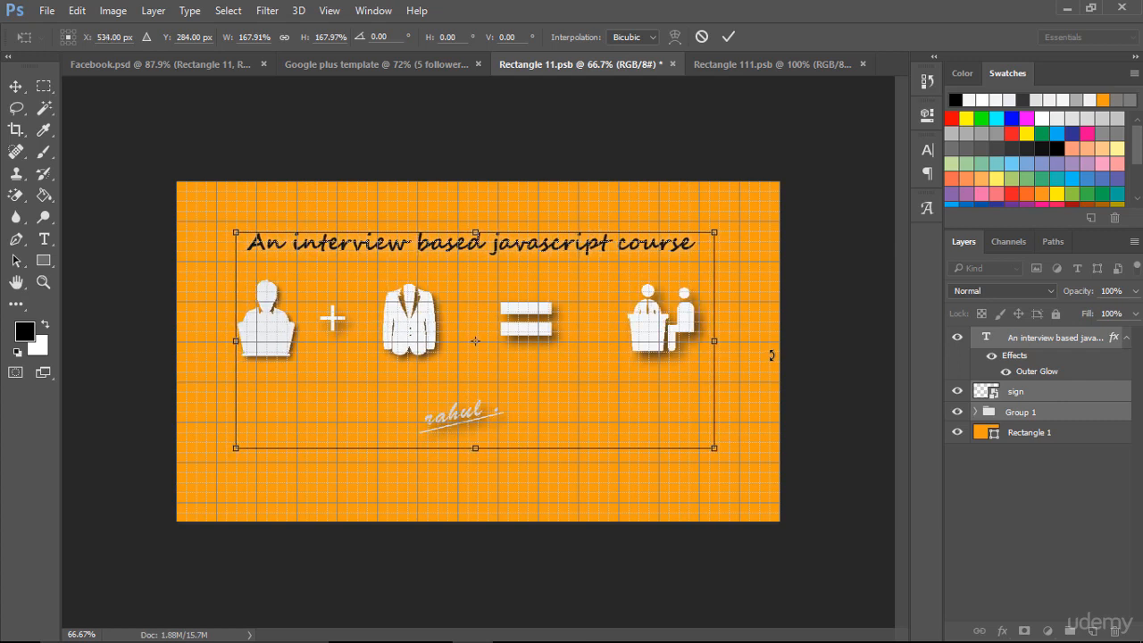
key("Right")
key("Right")
key("Right")
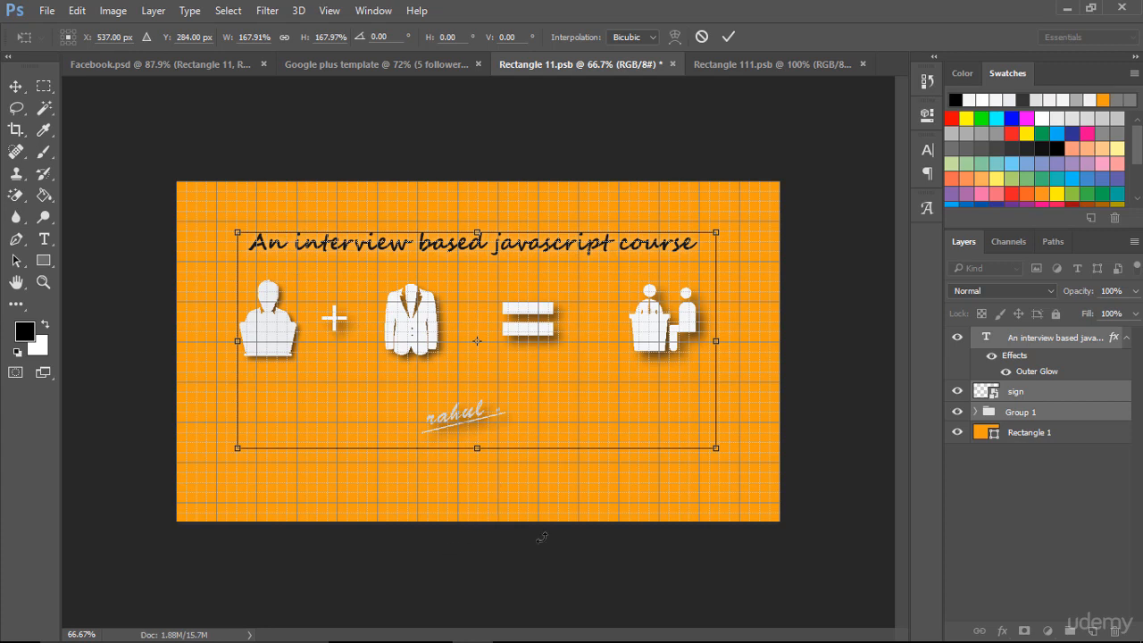
Move the scaled cover artwork down to Y 295 px and apply the transform.
key("Down")
key("Down")
key("Down")
key("Down")
key("Down")
key("Down")
key("Down")
key("Down")
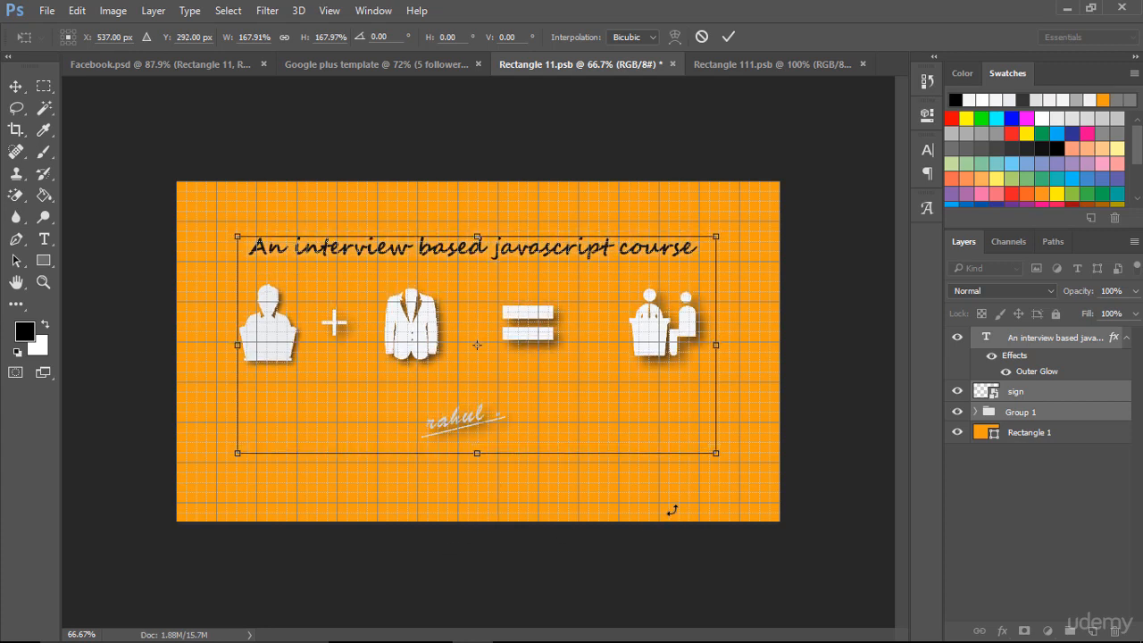
key("Down")
key("Down")
key("Down")
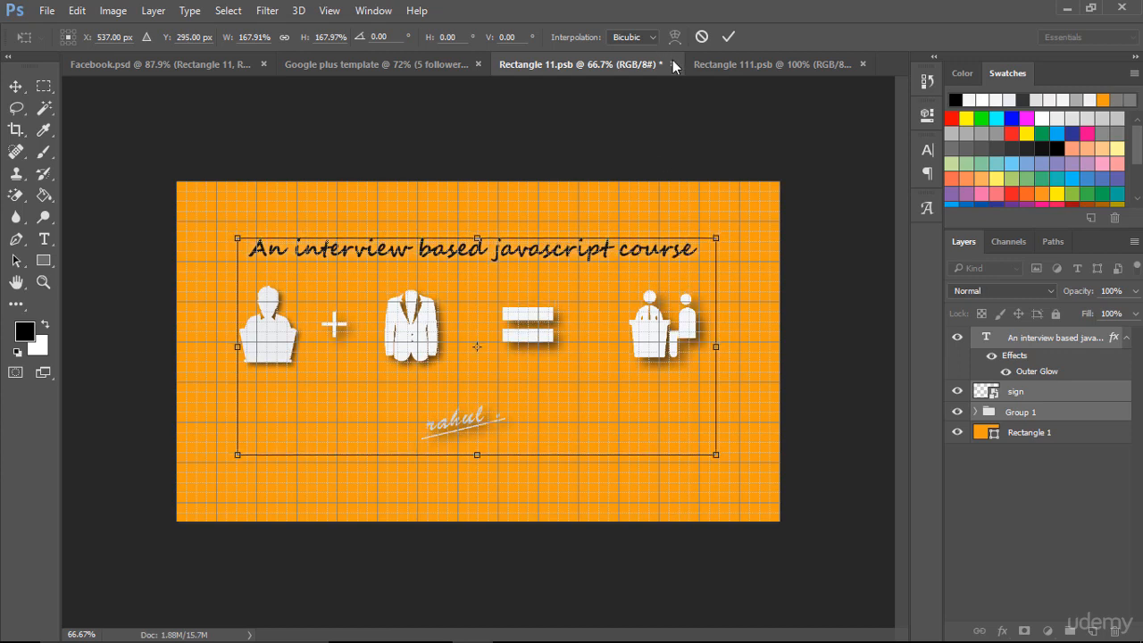
left_click(729, 36)
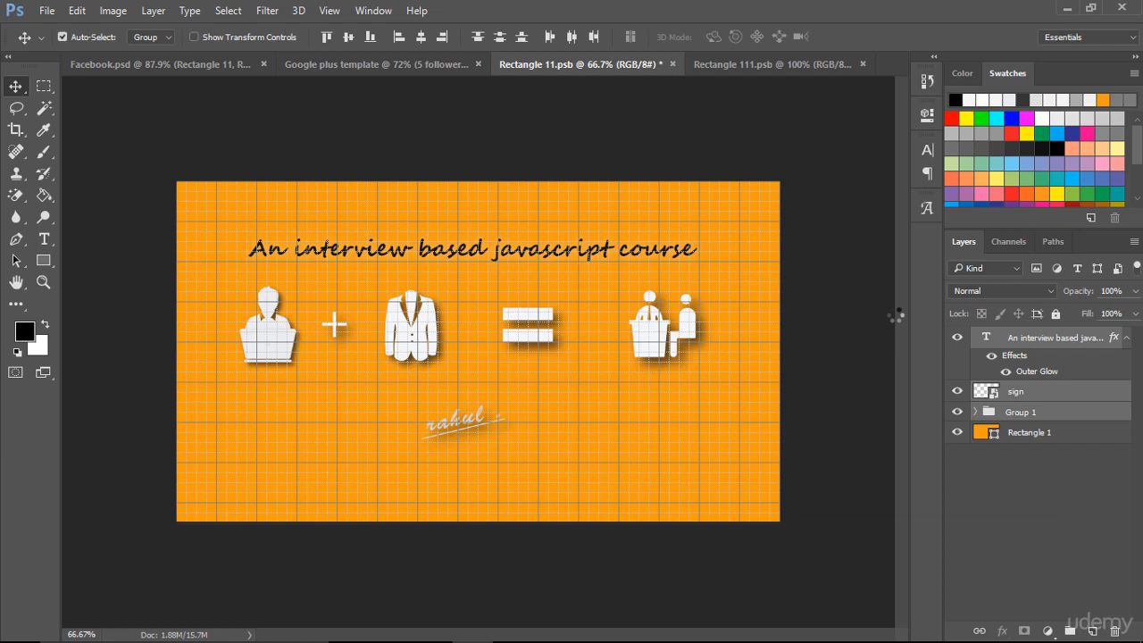
Hide the grid, save Rectangle 11.psb and return to the Google plus template to check the cover.
key("ctrl+apostrophe")
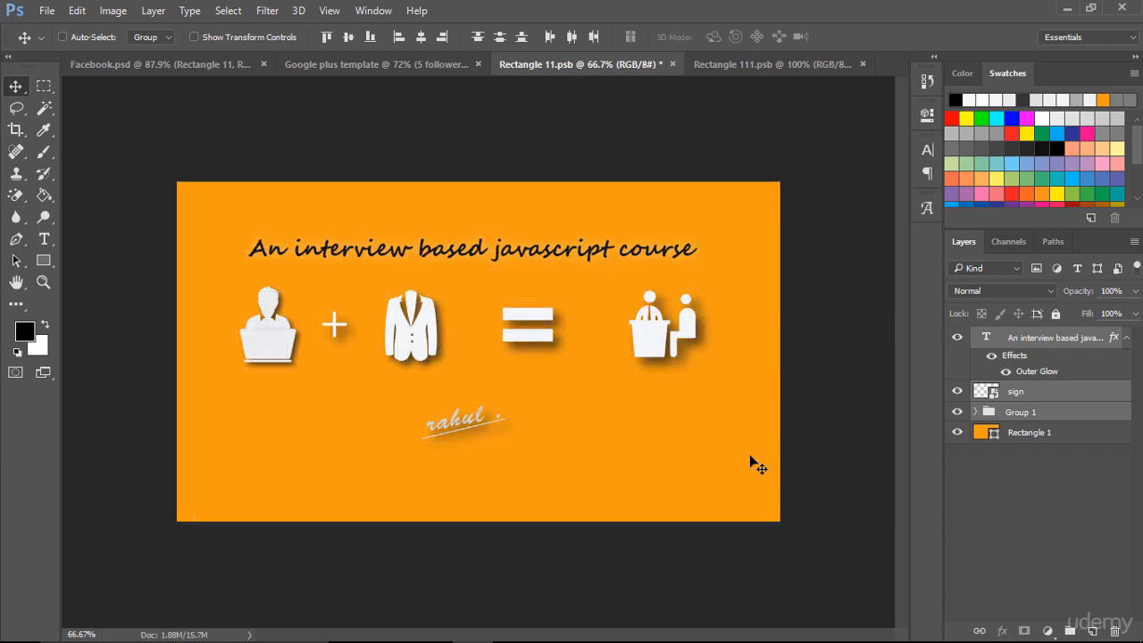
key("ctrl+s")
left_click(357, 63)
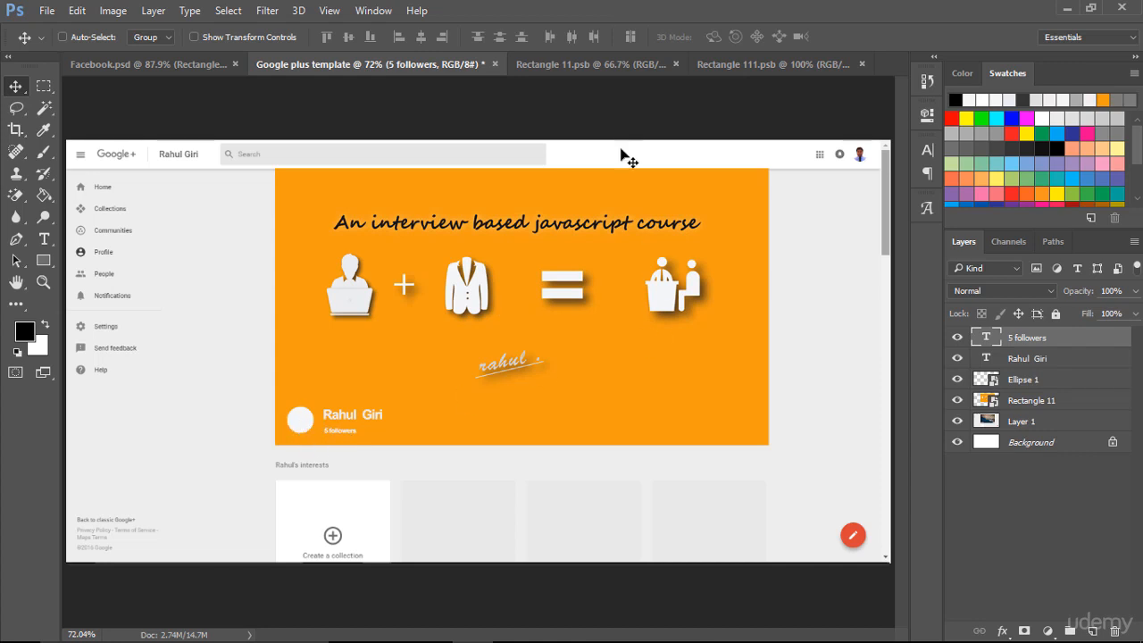
Open the profile picture smart object, Rectangle 12 inside Group 1, from Facebook.psd.
left_click(158, 66)
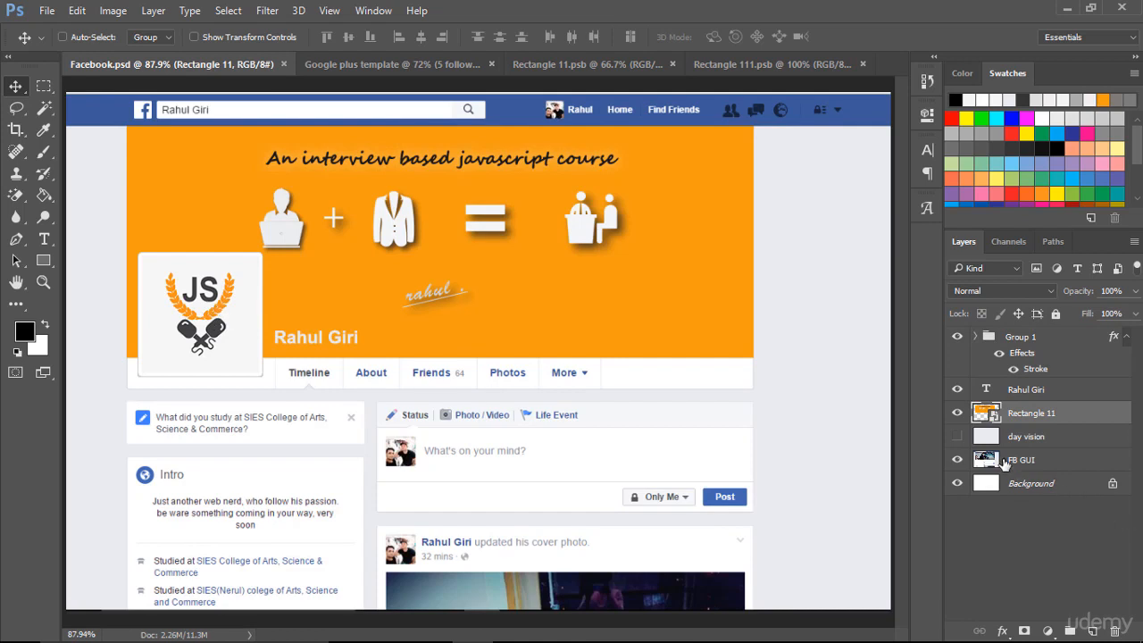
left_click(975, 336)
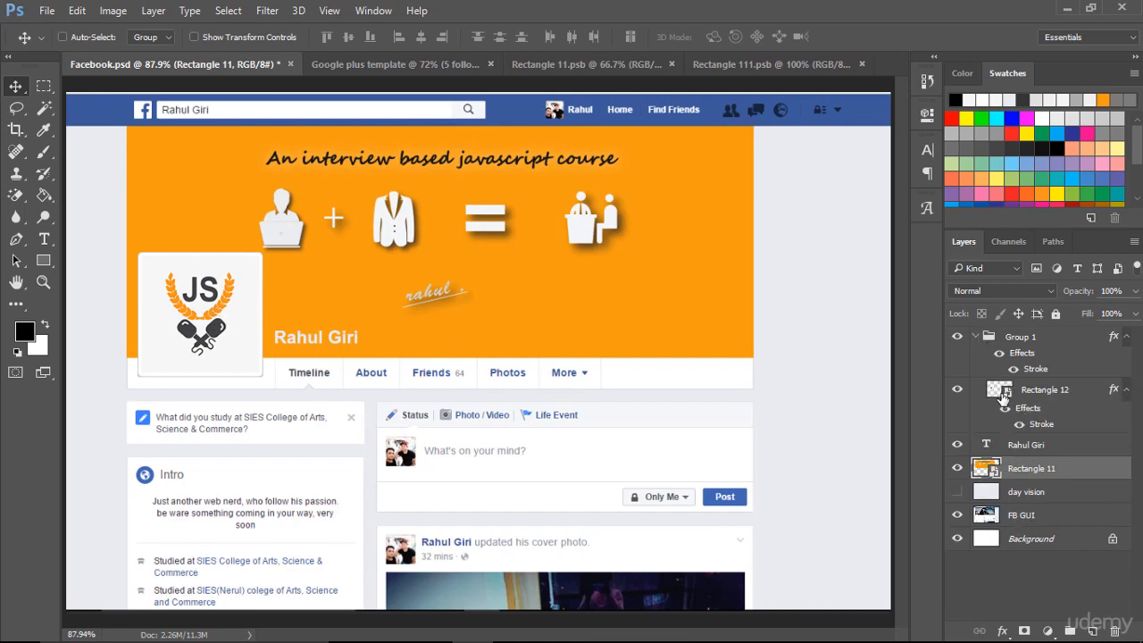
left_click(1011, 390)
double_click(1000, 389)
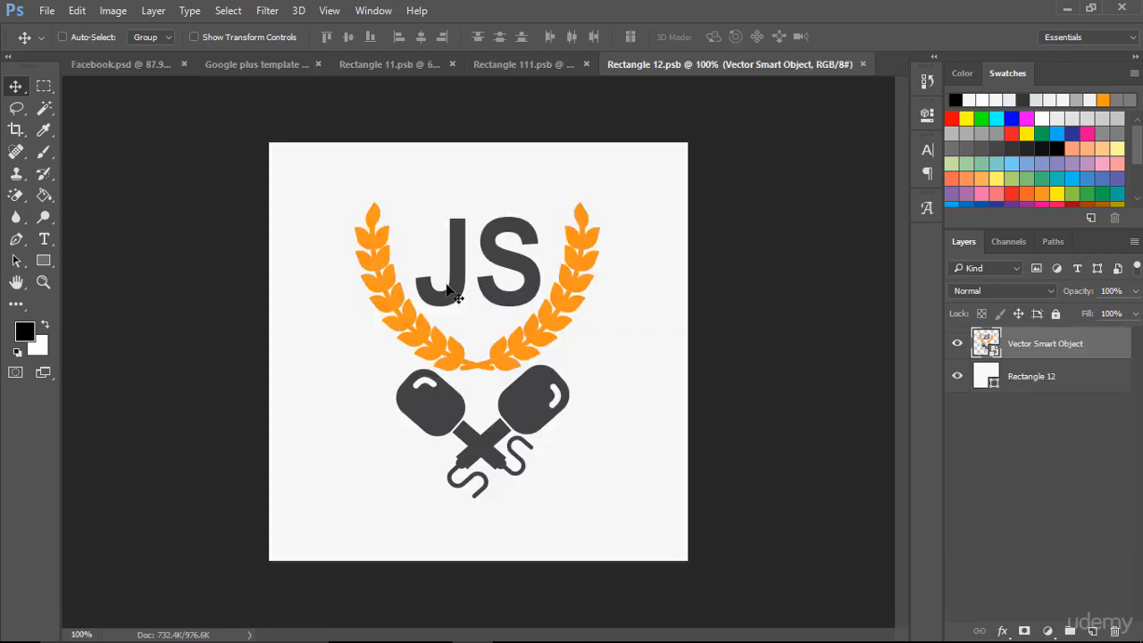
Close the Rectangle 111.psb and Rectangle 11.psb cover documents.
left_click(536, 62)
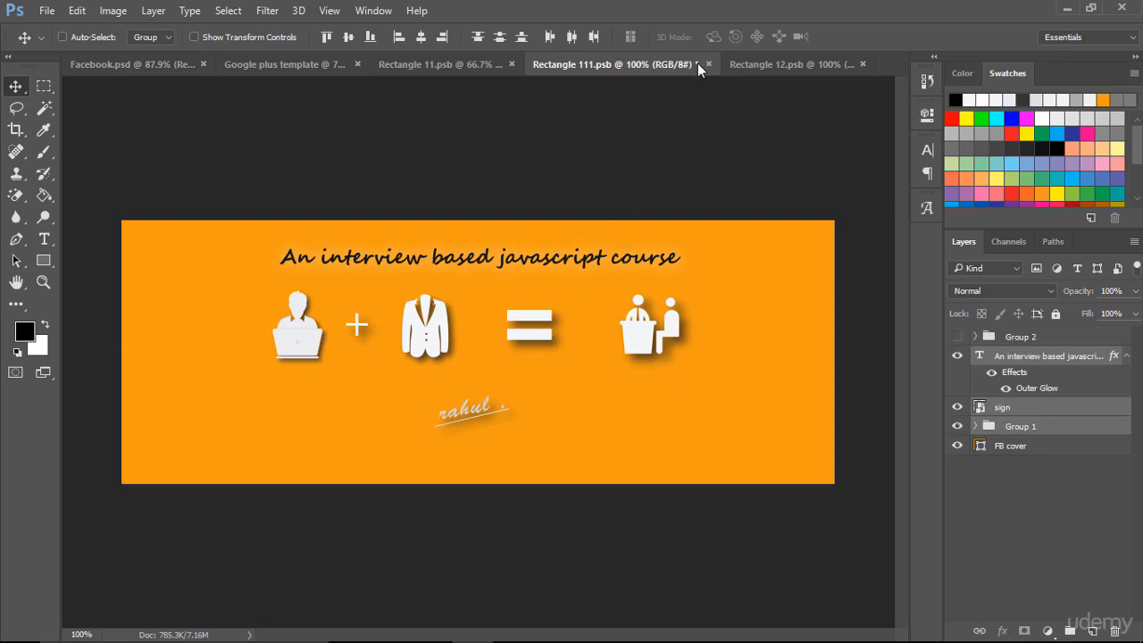
key("ctrl+w")
left_click(576, 259)
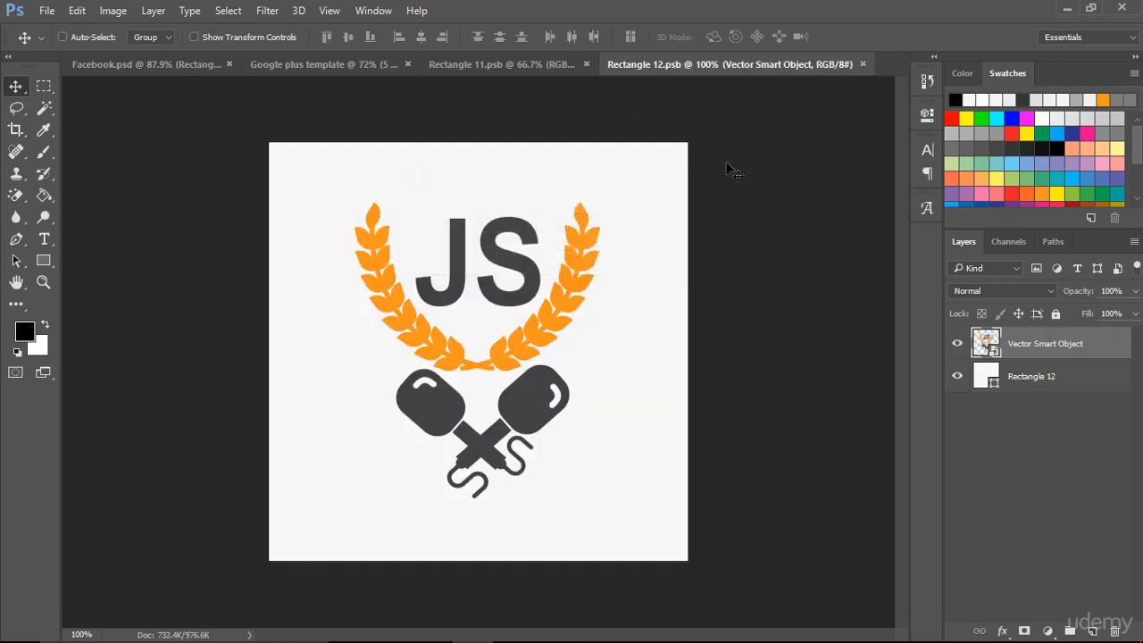
key("ctrl+shift+Tab")
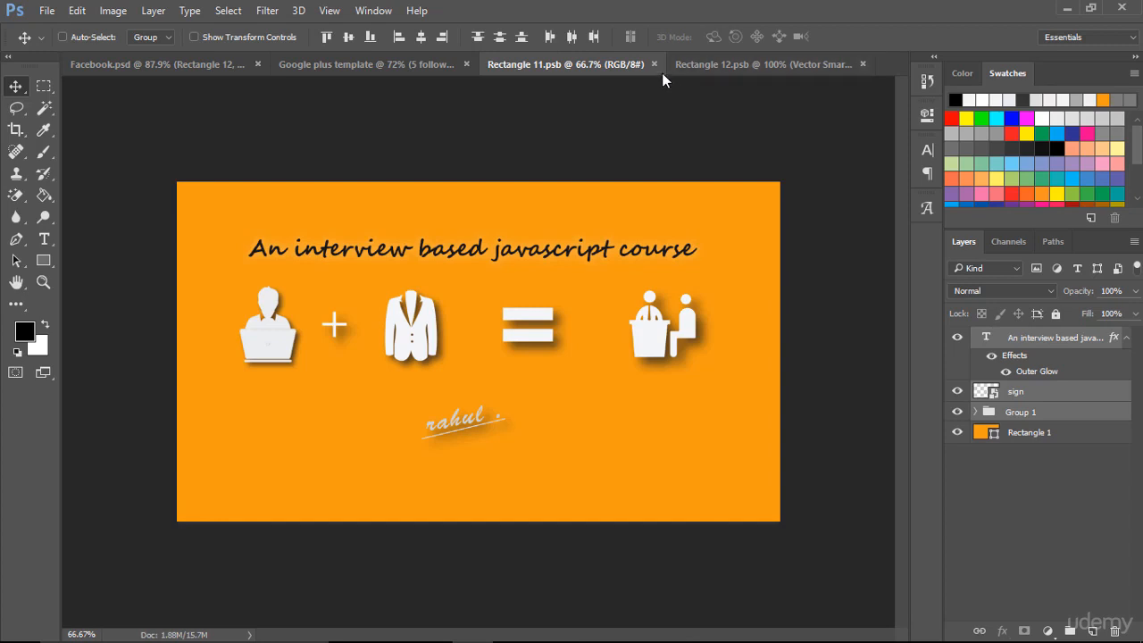
left_click(657, 63)
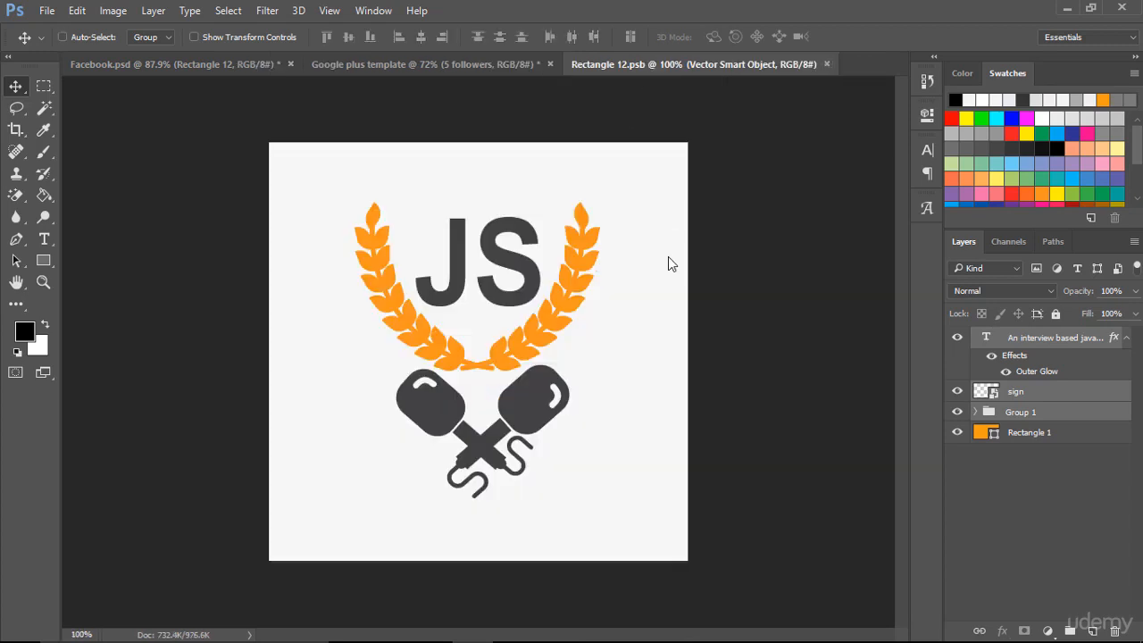
In the Google plus template, rename the Ellipse 1 layer as profile pic and the Rectangle 11 layer as profile cover.
left_click(479, 71)
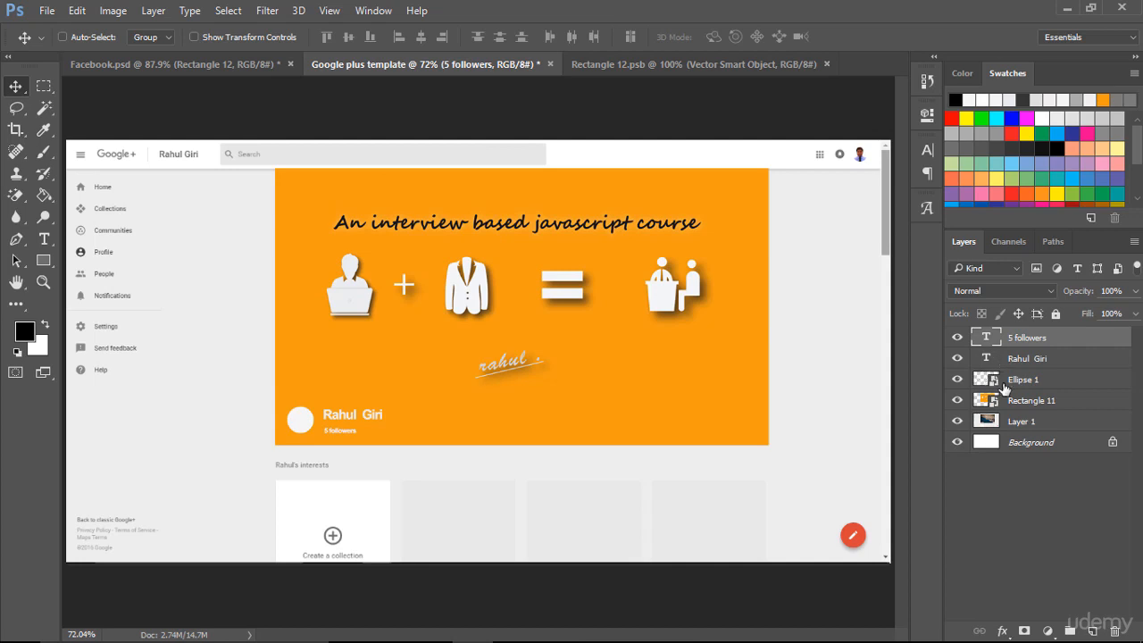
double_click(1034, 381)
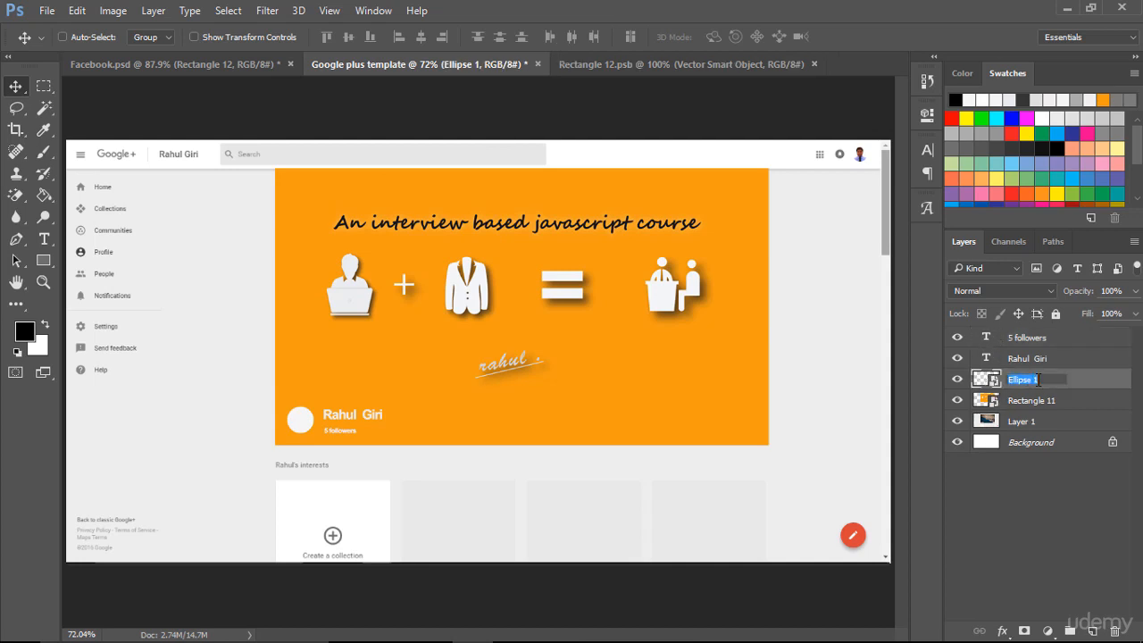
type("profile pic")
double_click(1032, 400)
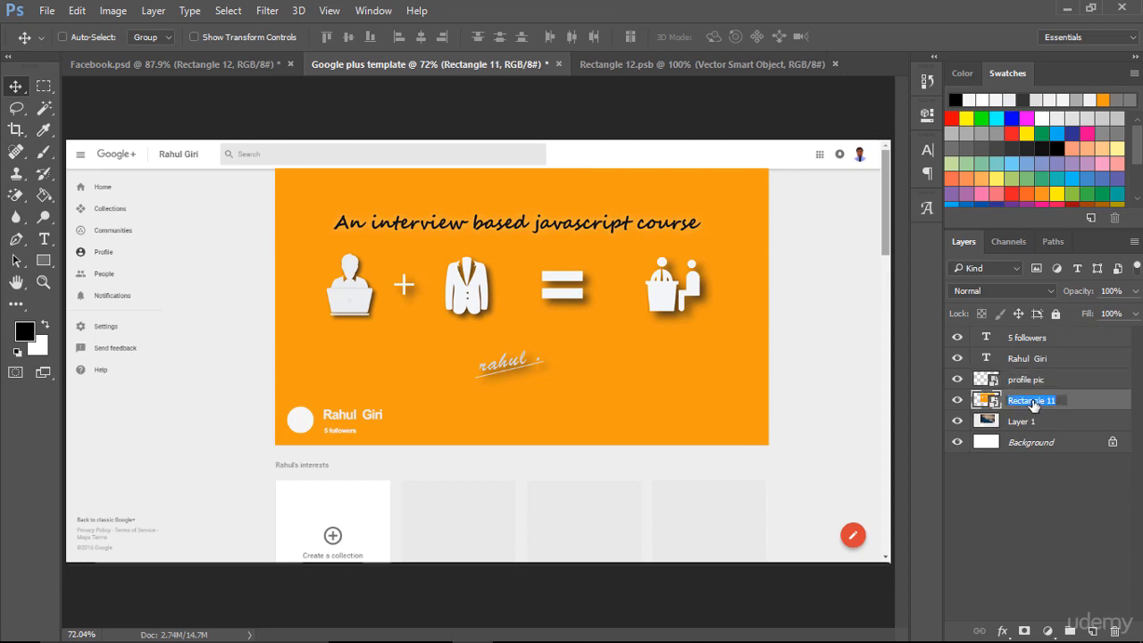
type("profile cover")
key("Return")
Copy the JS emblem from Rectangle 12.psb into the profile pic smart object, save it and check the template.
double_click(993, 381)
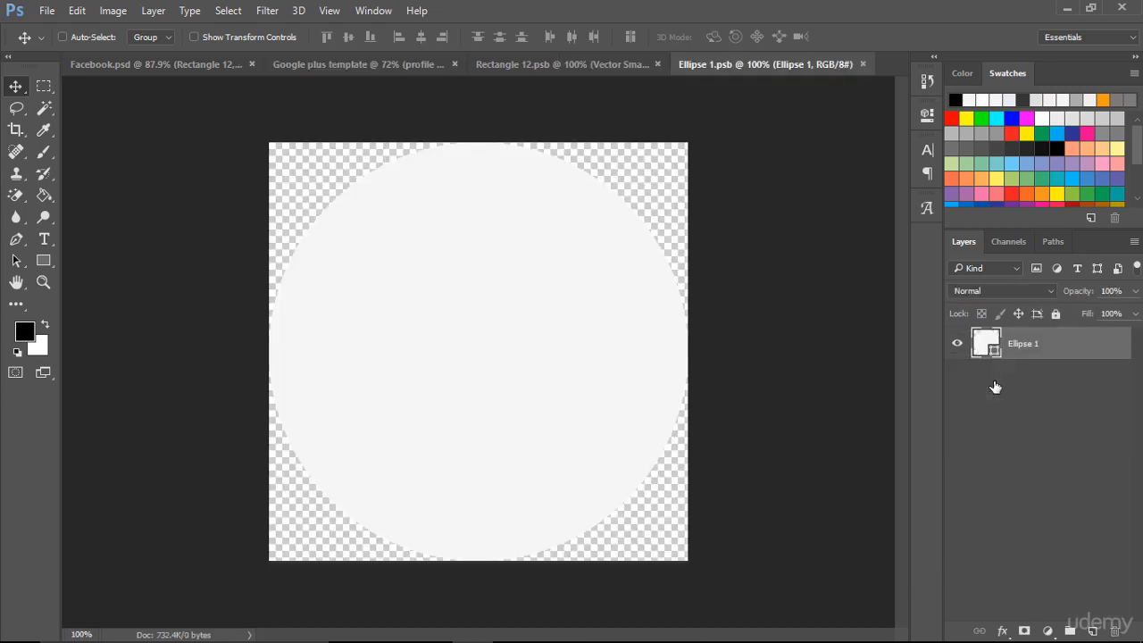
left_click(609, 64)
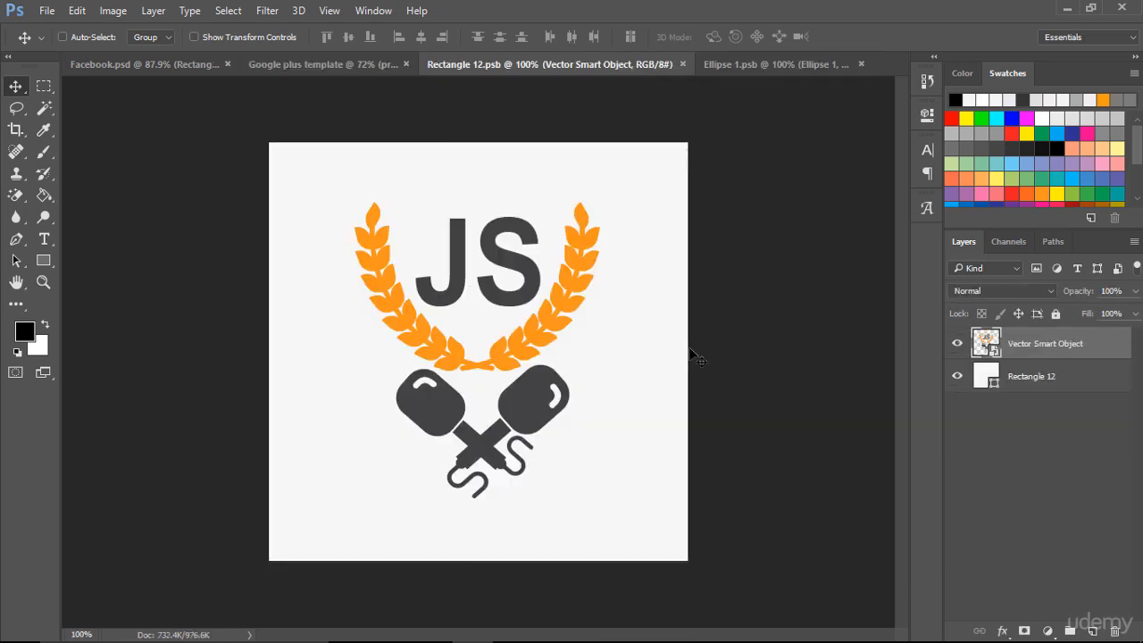
left_click_drag(541, 306, 541, 354)
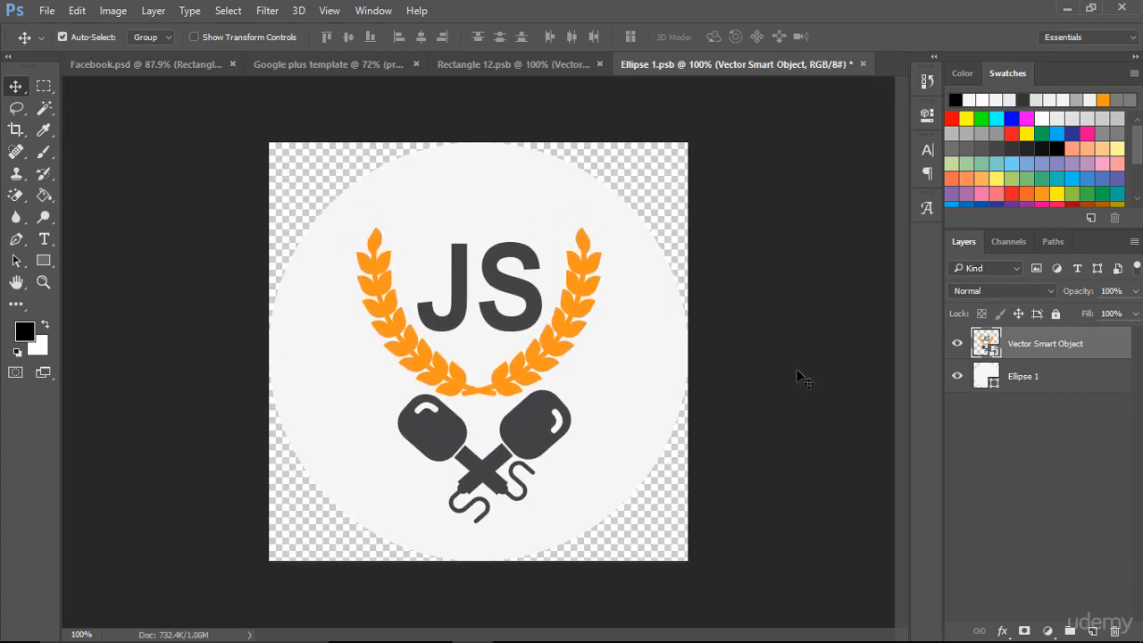
key("ctrl+s")
left_click(349, 68)
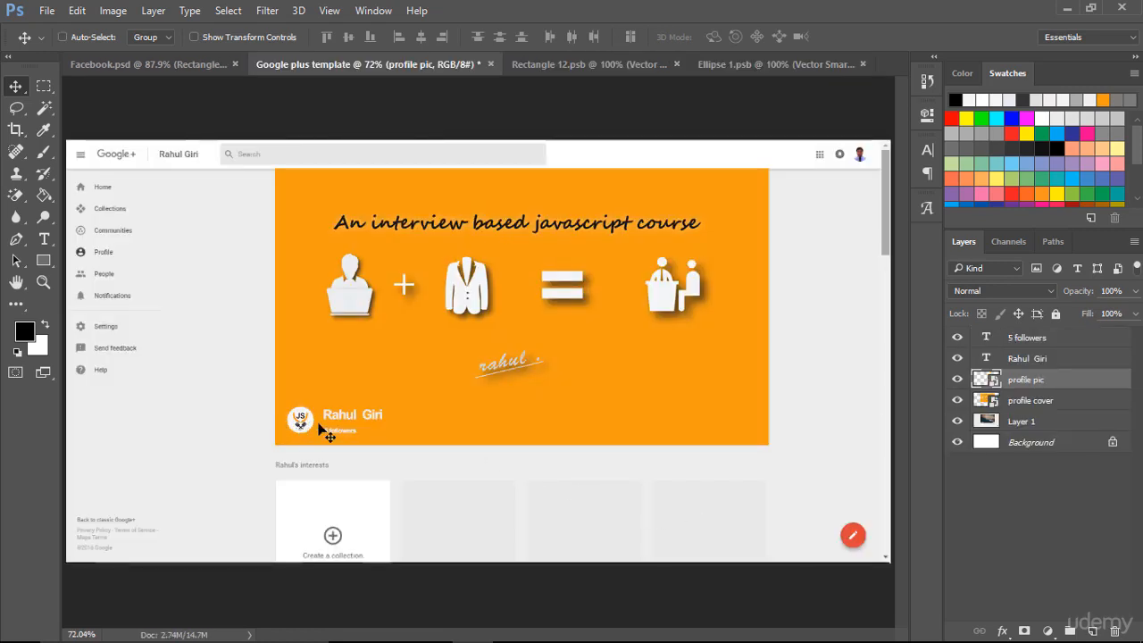
Recolour the Ellipse 1 shape in Ellipse 1.psb black (000000), save it and check the profile picture in the template.
key("ctrl")
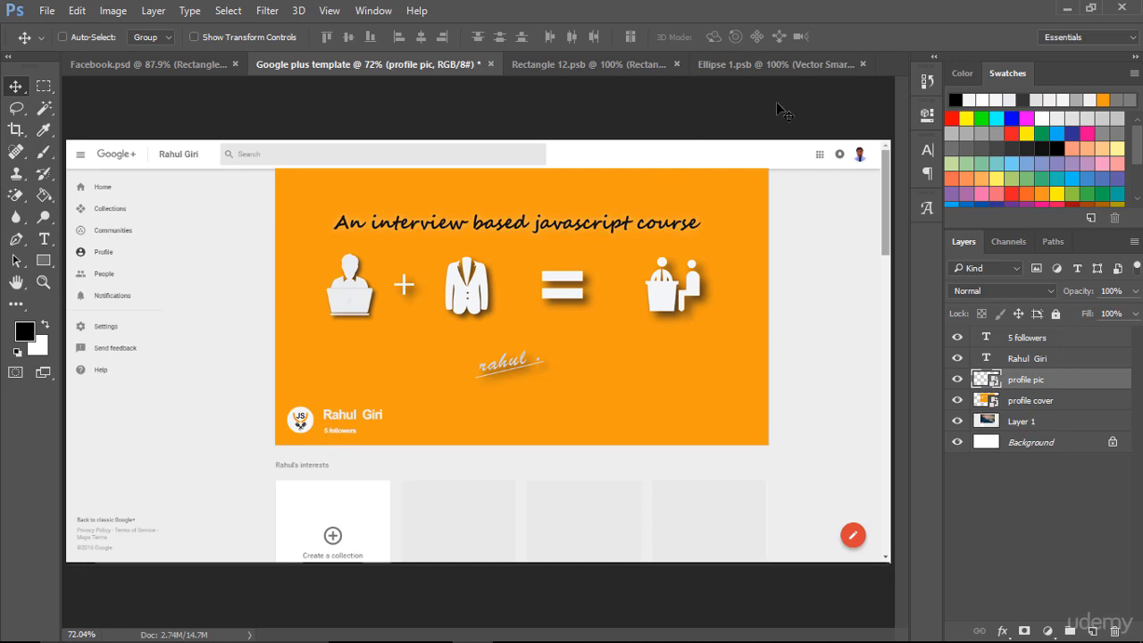
left_click(772, 65)
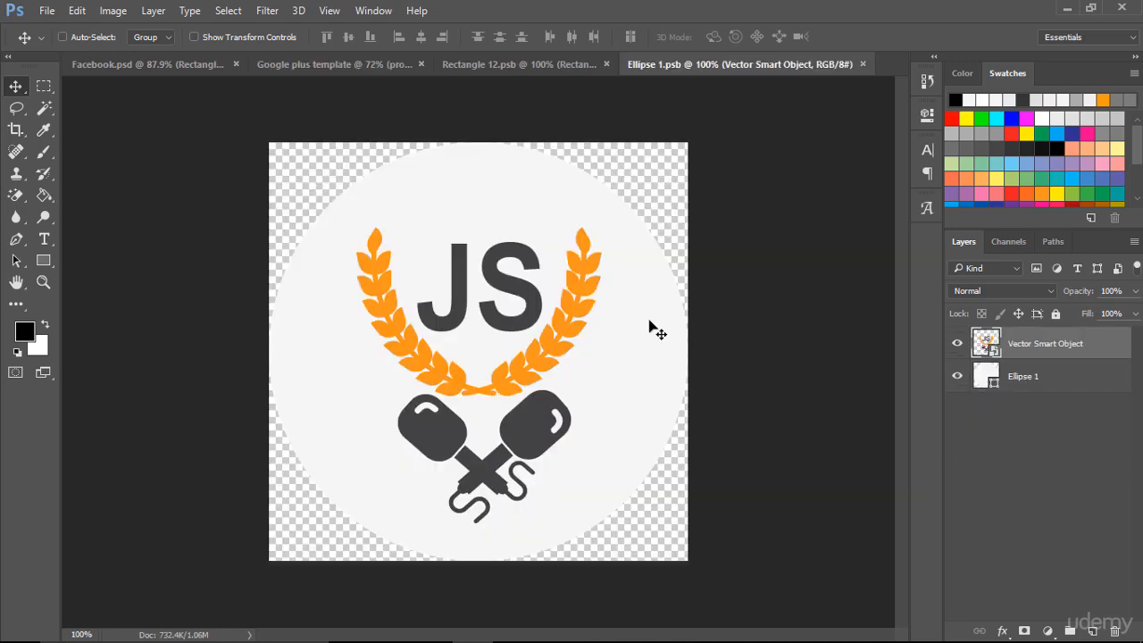
double_click(990, 377)
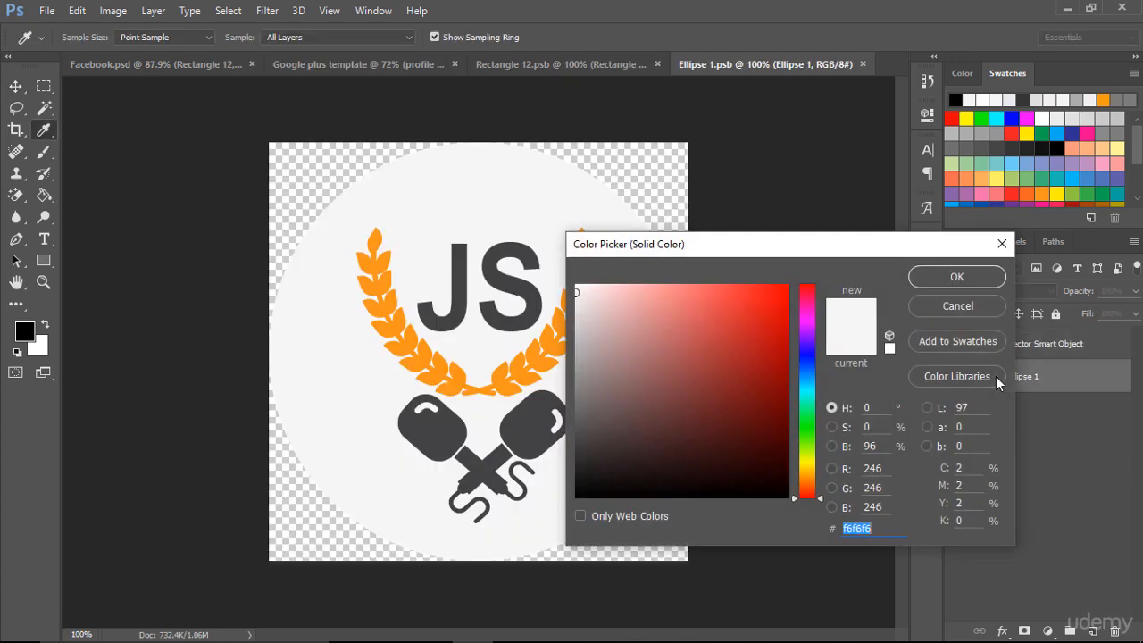
left_click_drag(639, 383, 554, 527)
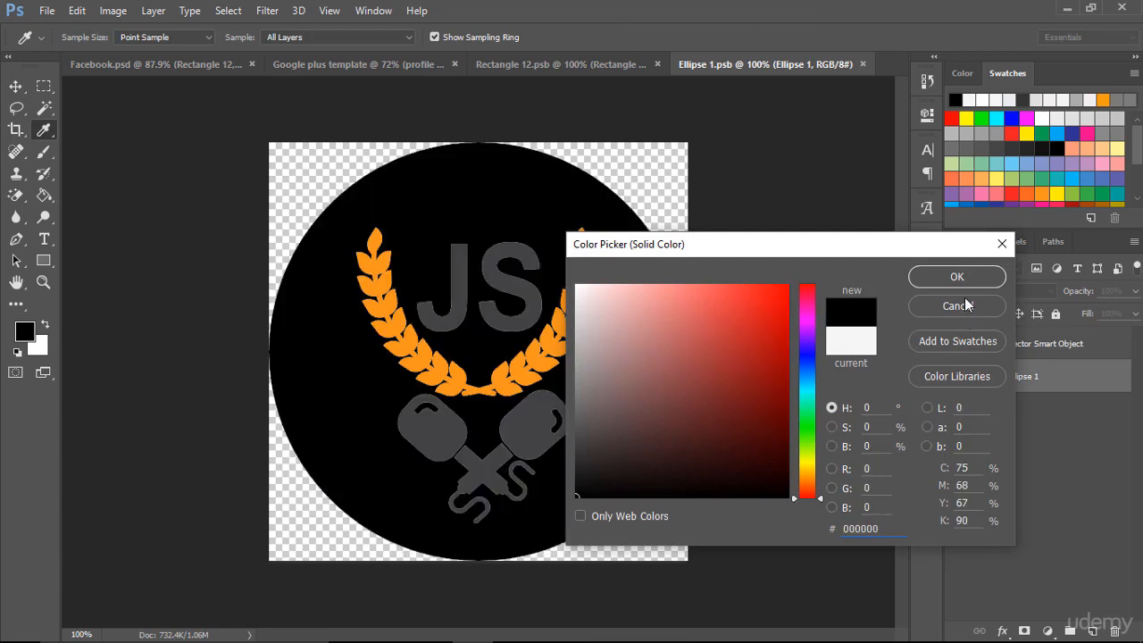
left_click(960, 279)
key("ctrl+s")
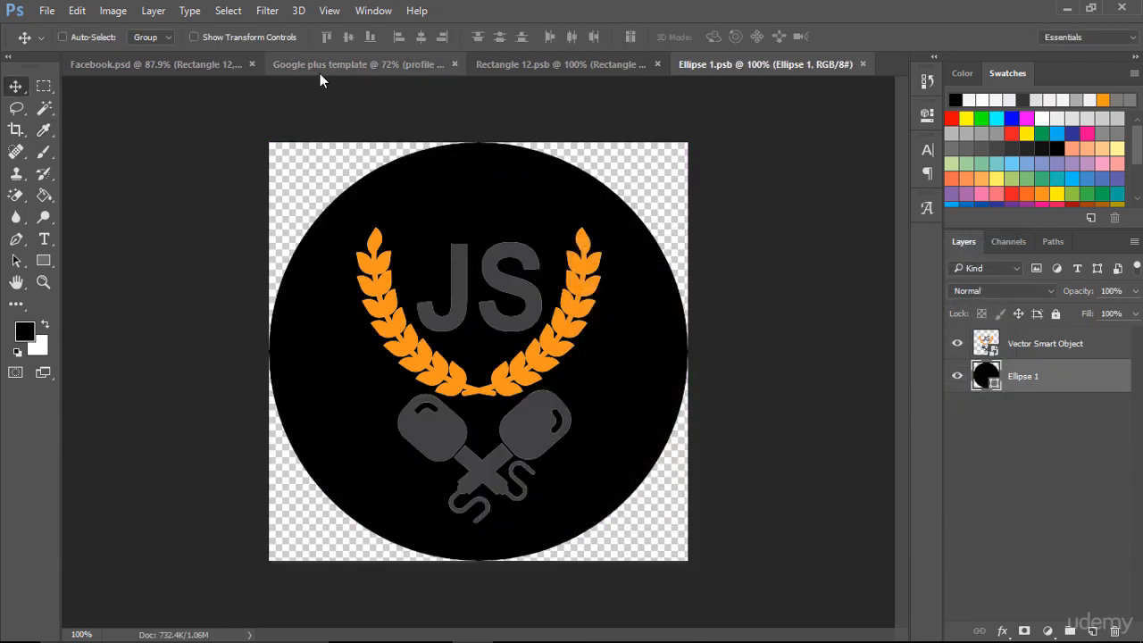
left_click(339, 65)
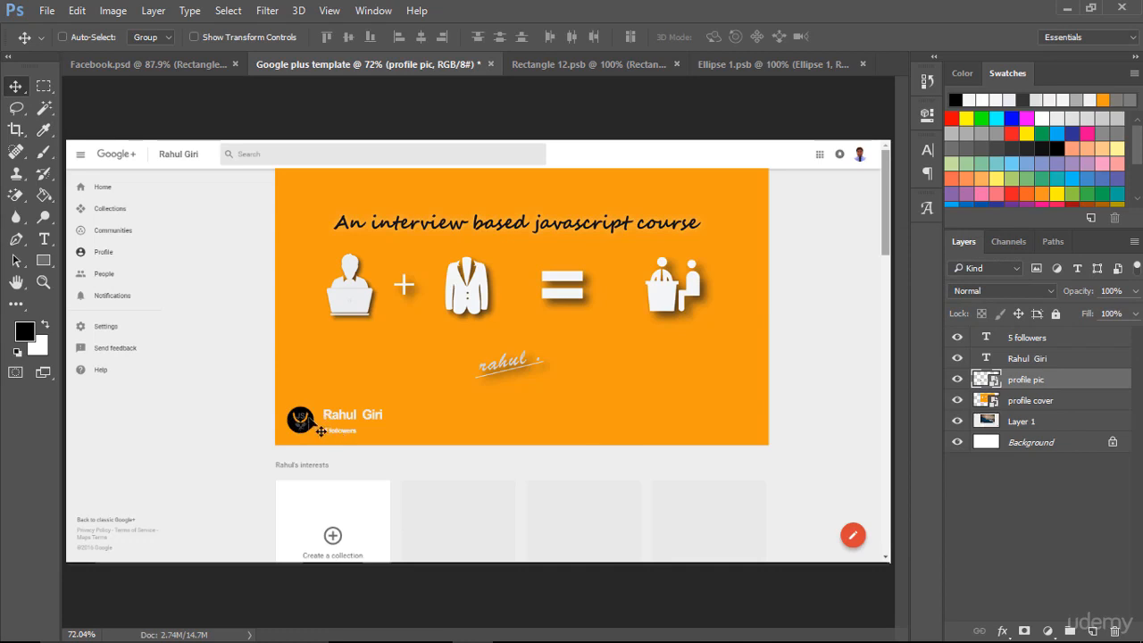
Close Rectangle 12.psb and return to the Google plus template.
left_click(651, 73)
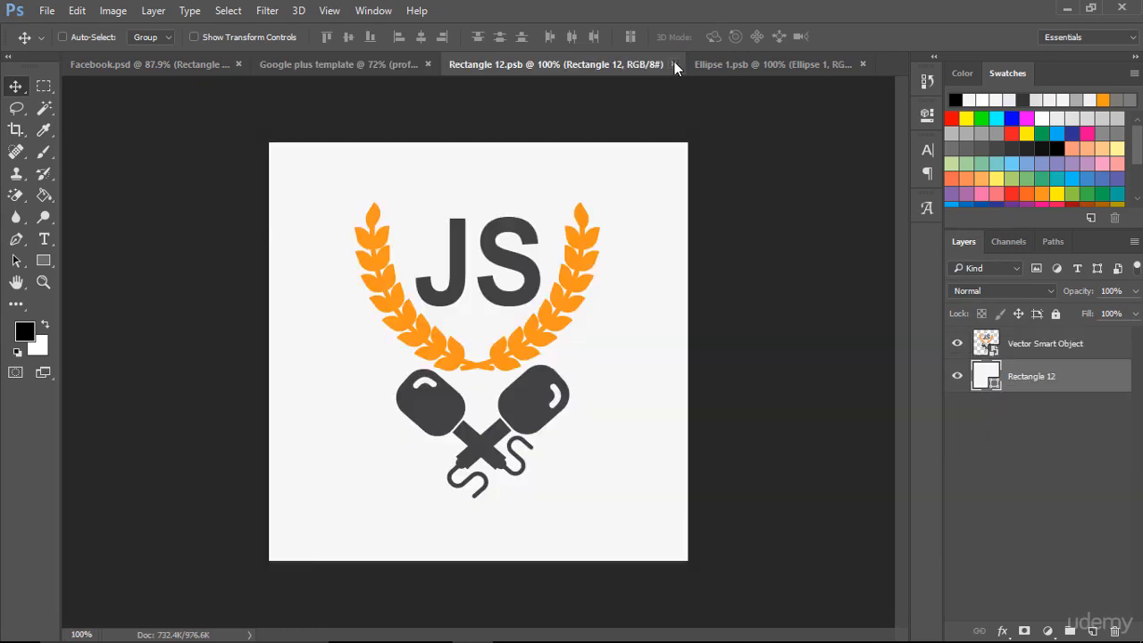
left_click(675, 64)
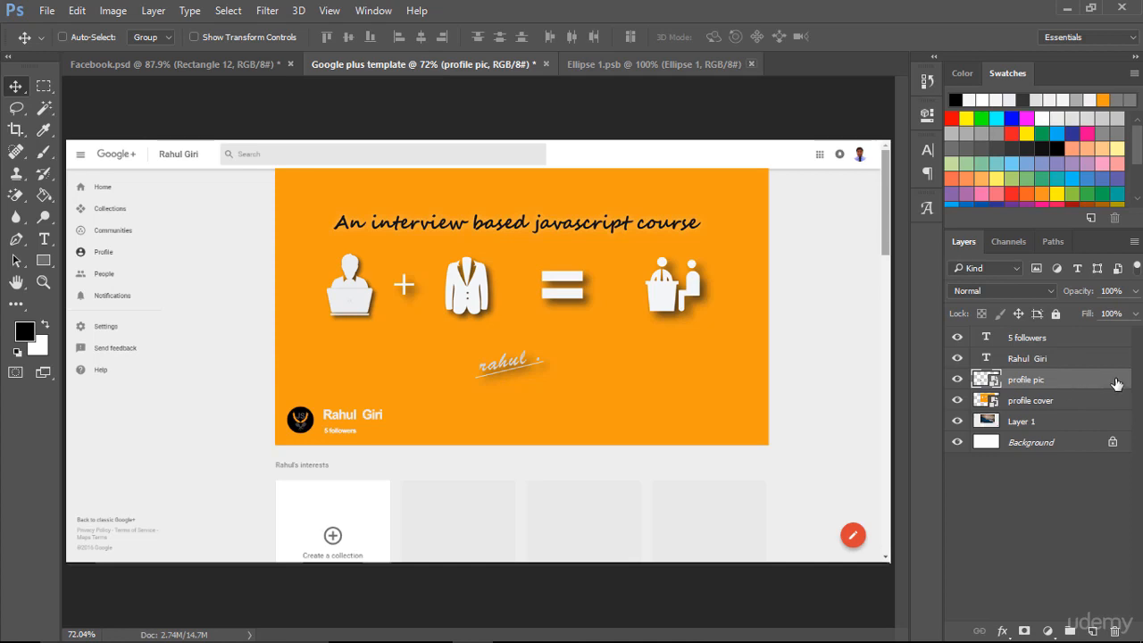
Add a 2 px outside stroke in near-white (fbfbfb) to the profile pic layer and check the profile picture up close.
double_click(1117, 384)
left_click_drag(787, 263, 824, 108)
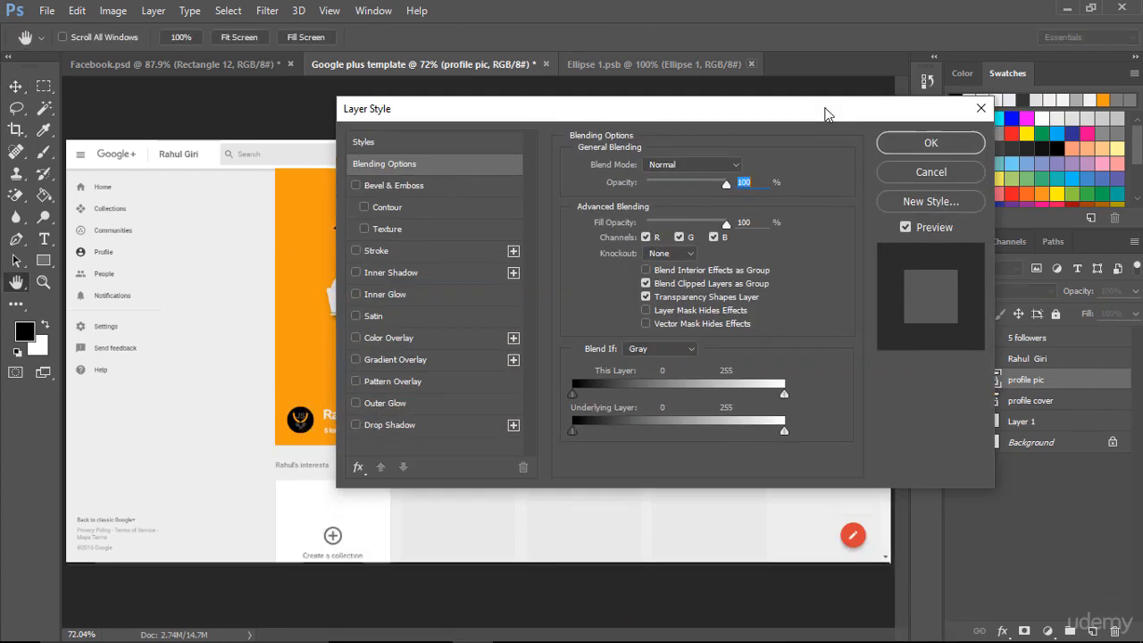
left_click(384, 245)
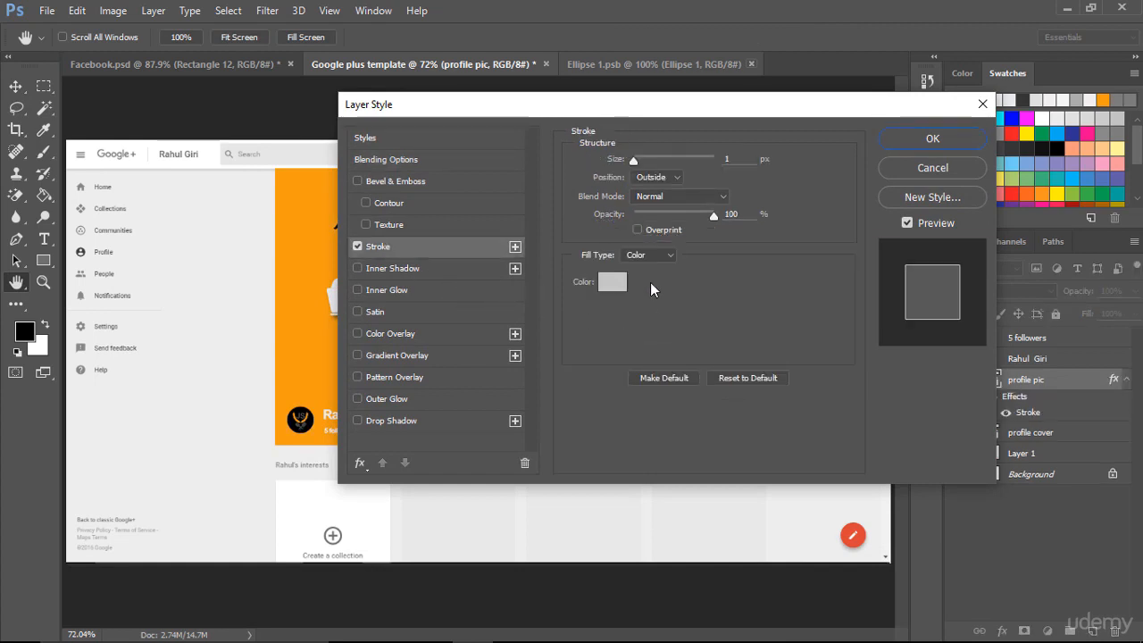
left_click(622, 283)
left_click_drag(607, 337, 556, 288)
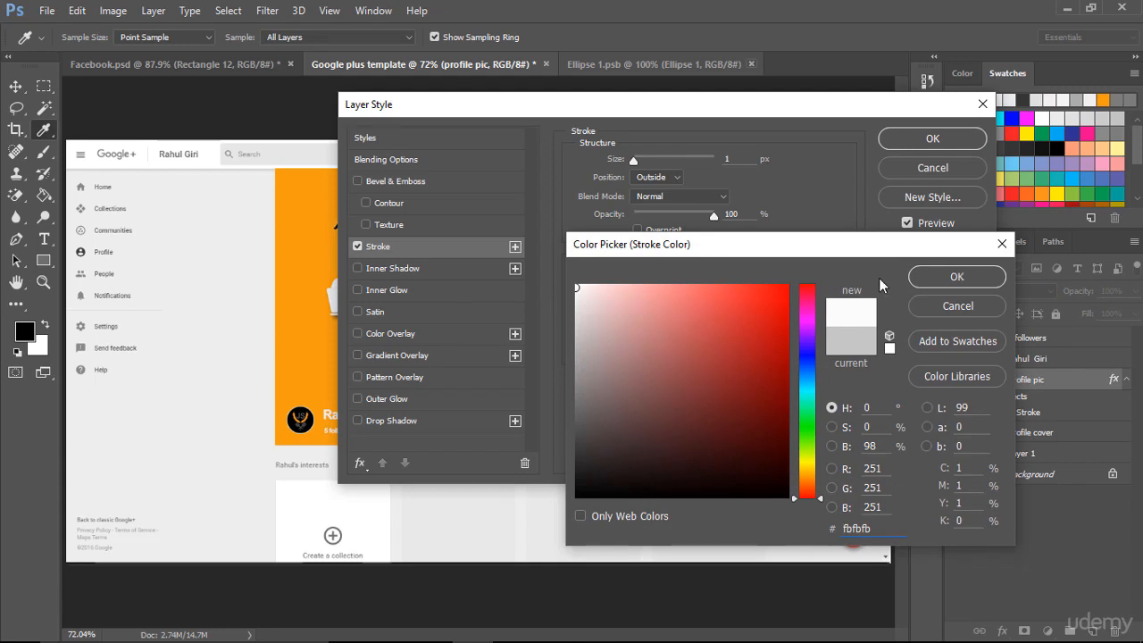
left_click(948, 276)
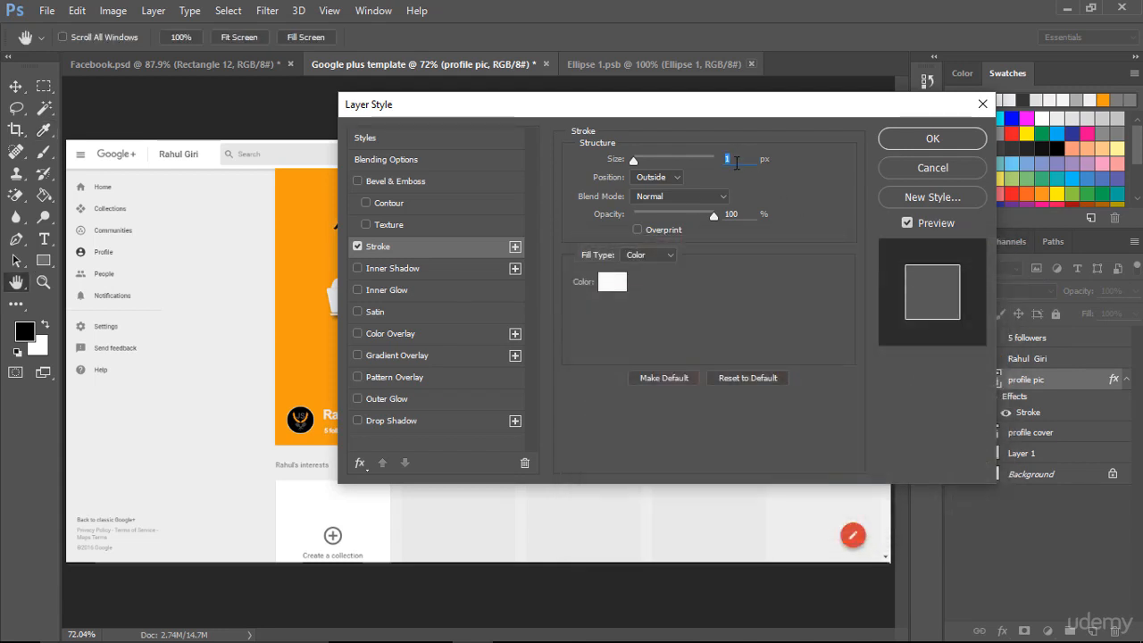
type("2")
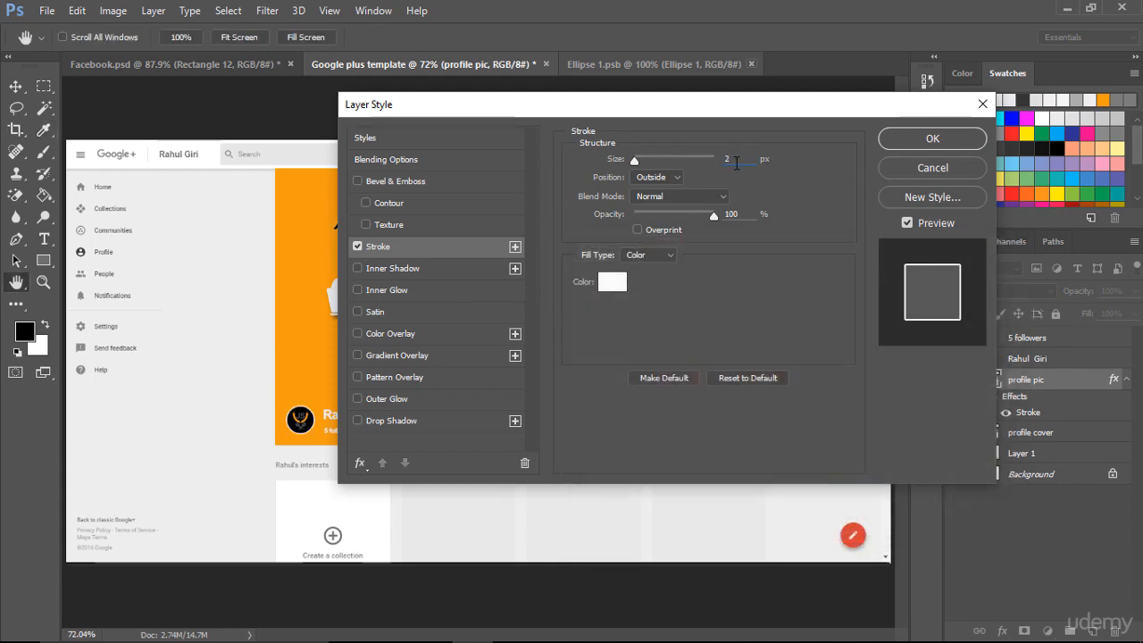
left_click(929, 141)
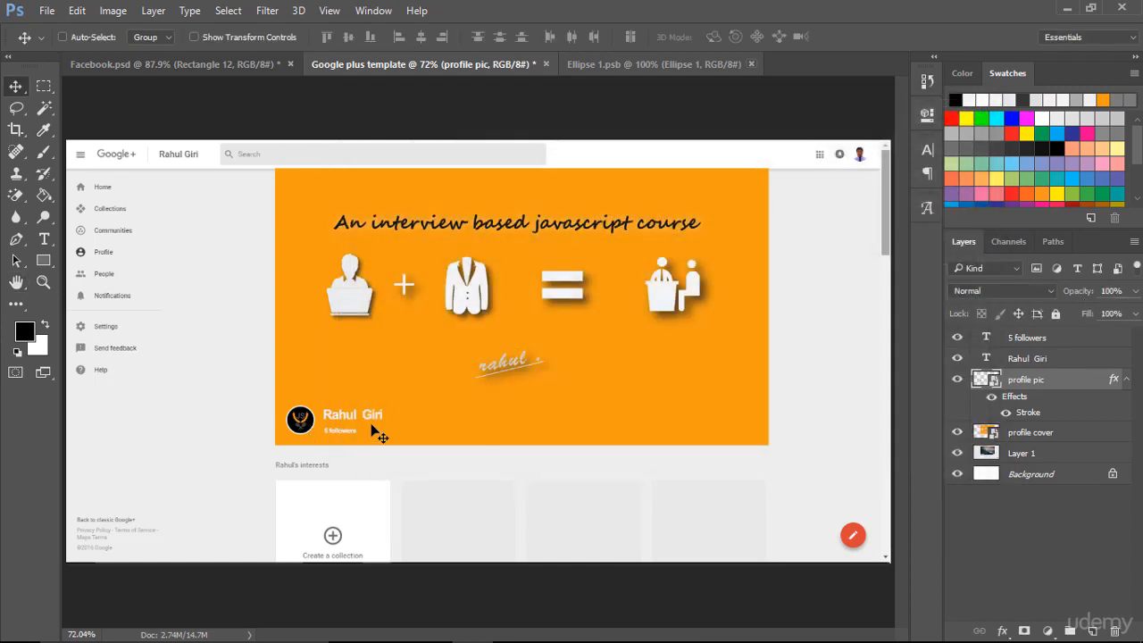
key("ctrl+plus")
key("ctrl+plus")
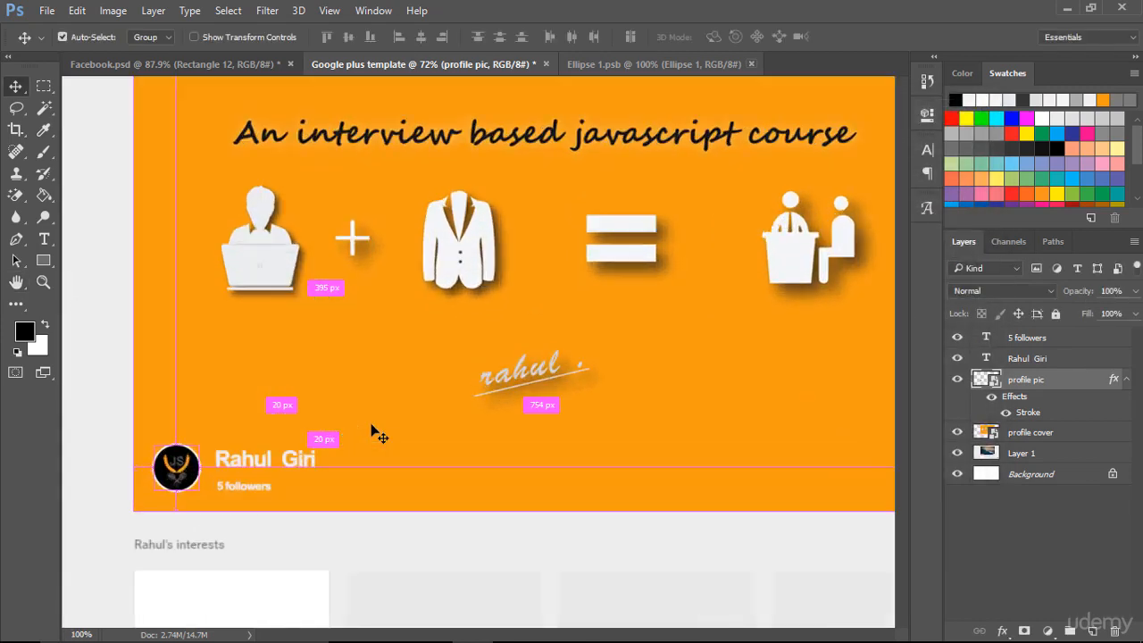
left_click_drag(341, 380, 477, 289)
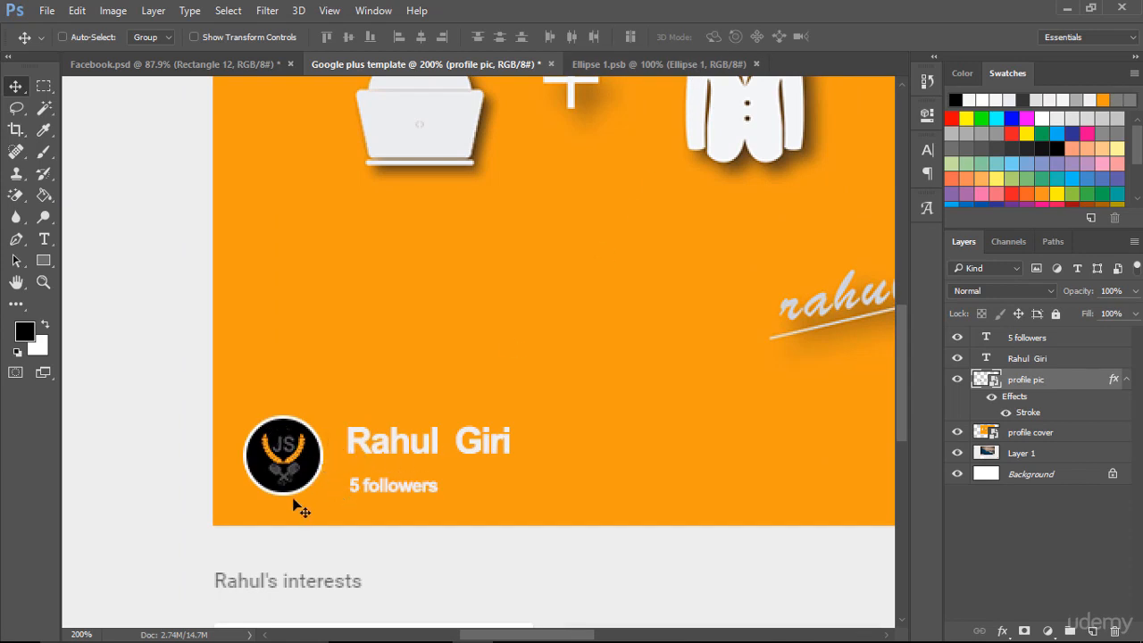
Recolour the Ellipse 1 shape in Ellipse 1.psb white, save it and check the profile picture in the Google plus template.
left_click(656, 64)
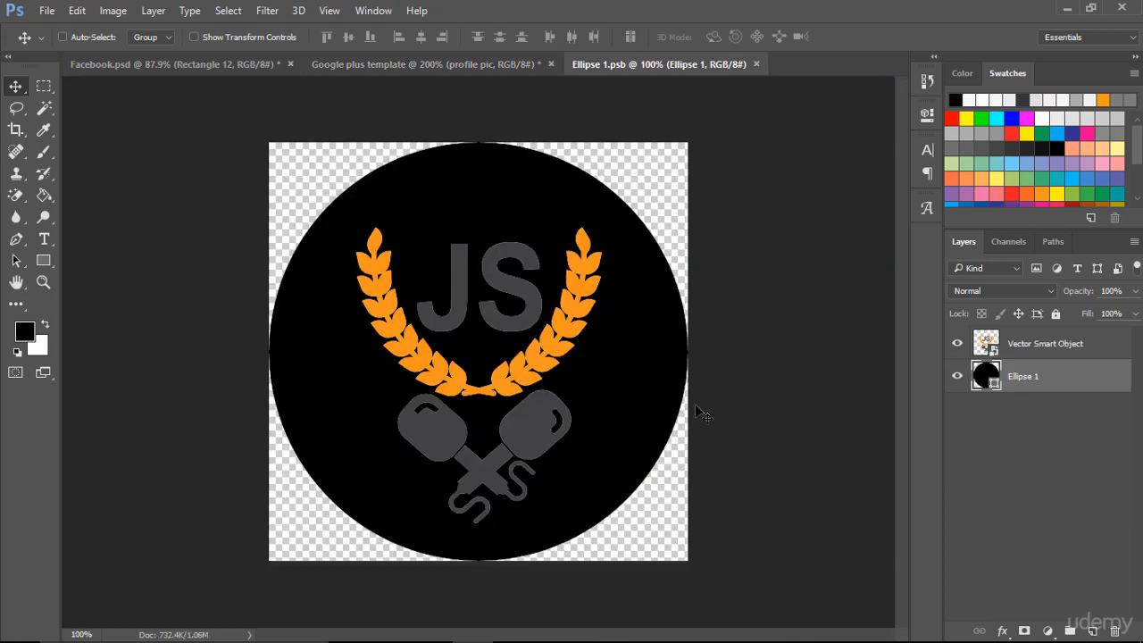
double_click(988, 377)
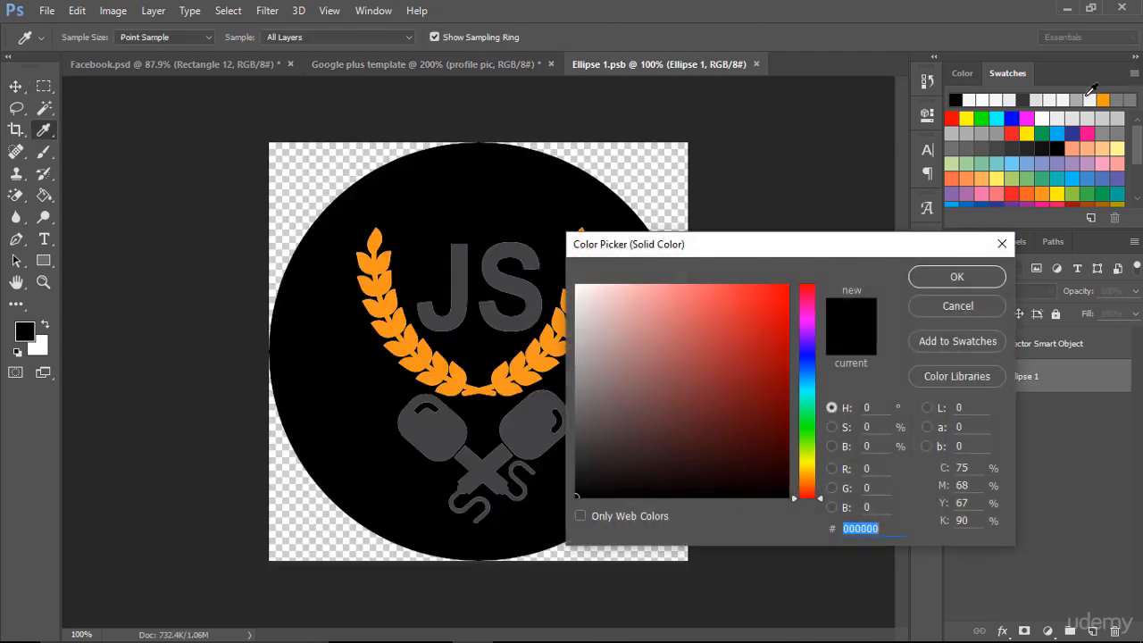
left_click_drag(617, 313, 538, 276)
left_click(954, 277)
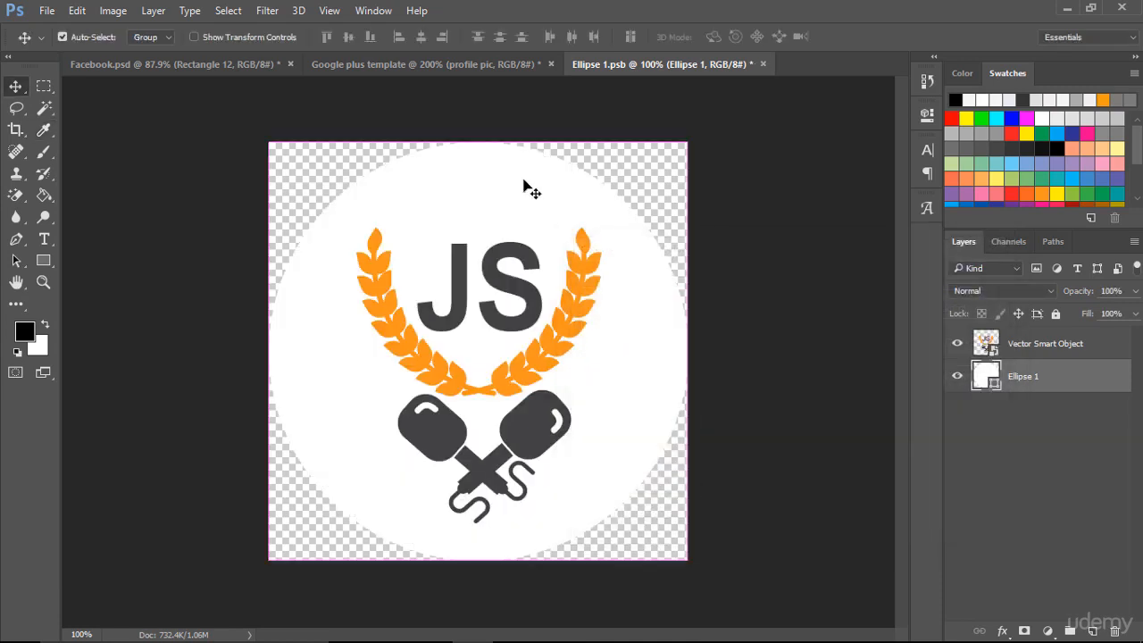
left_click(430, 74)
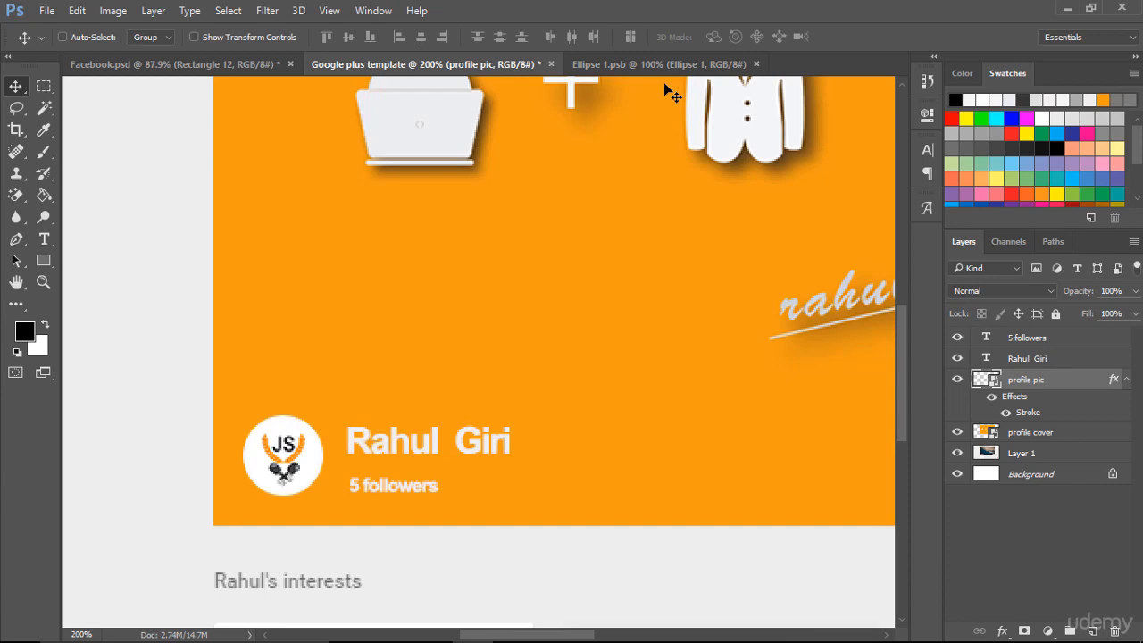
key("ctrl")
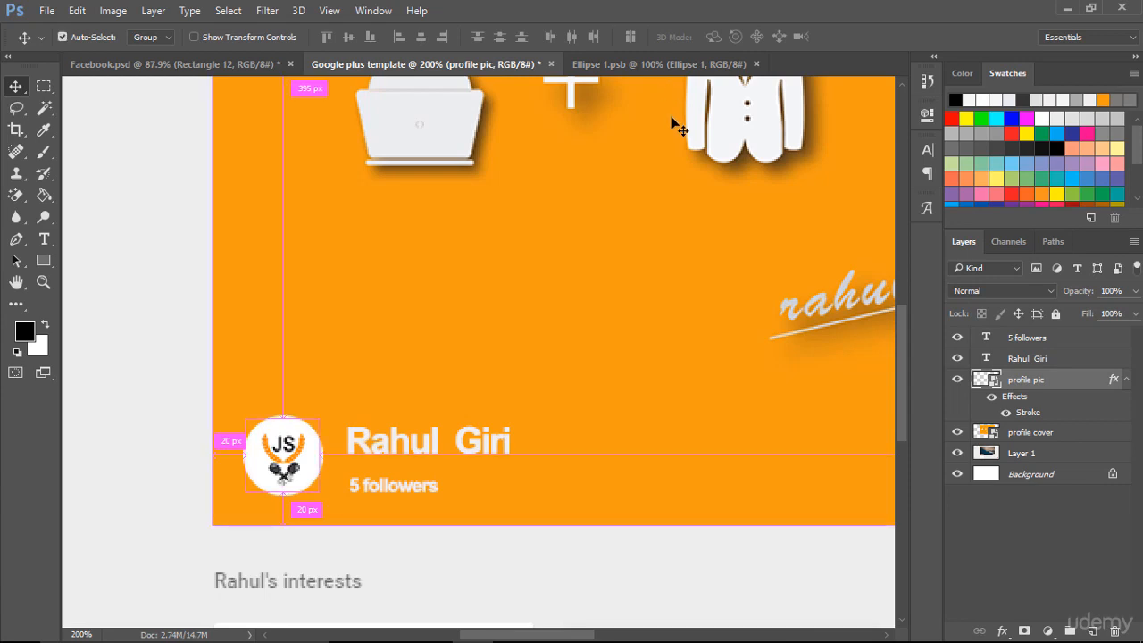
key("ctrl+0")
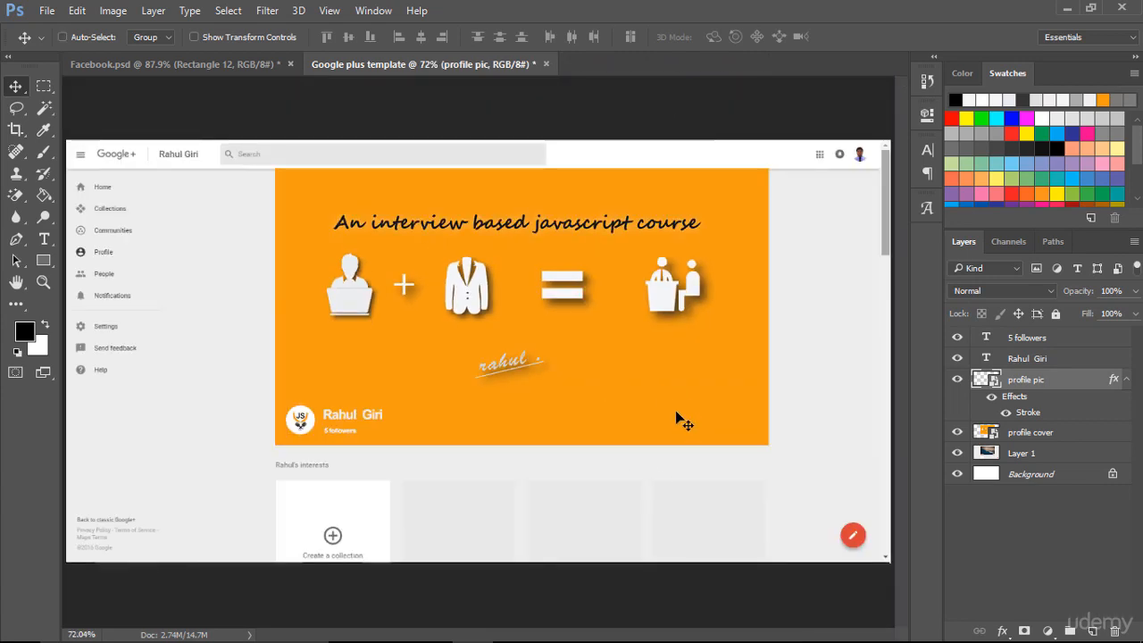
Export the profile pic smart object's contents for web to the Desktop as a quality 100 JPEG named Profile pic google plus.
double_click(985, 383)
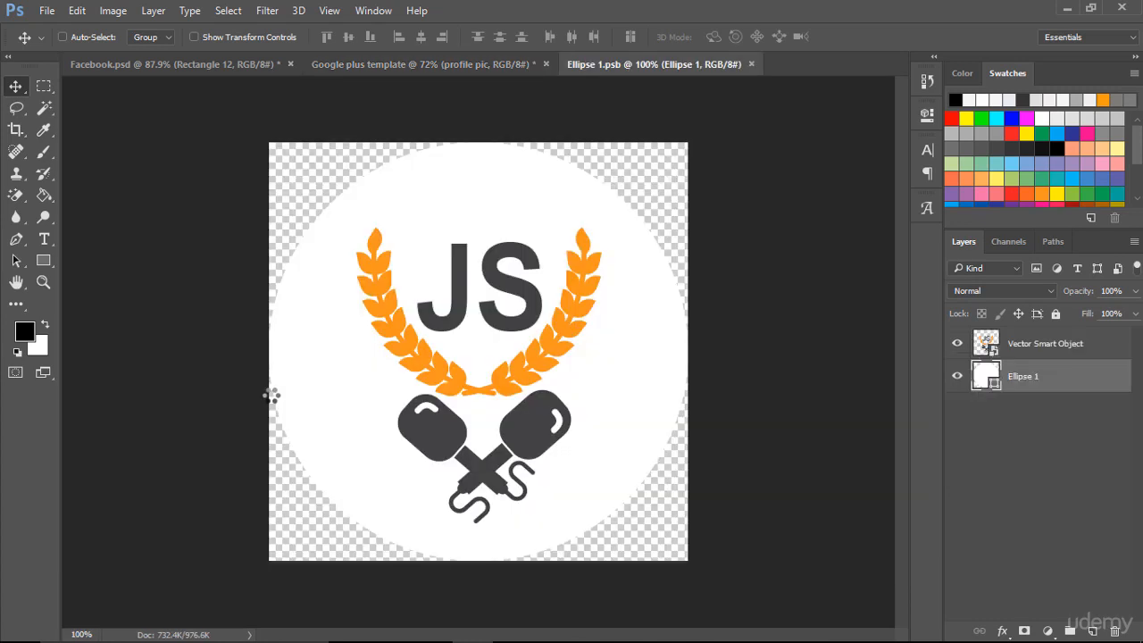
left_click(47, 10)
mouse_move(146, 251)
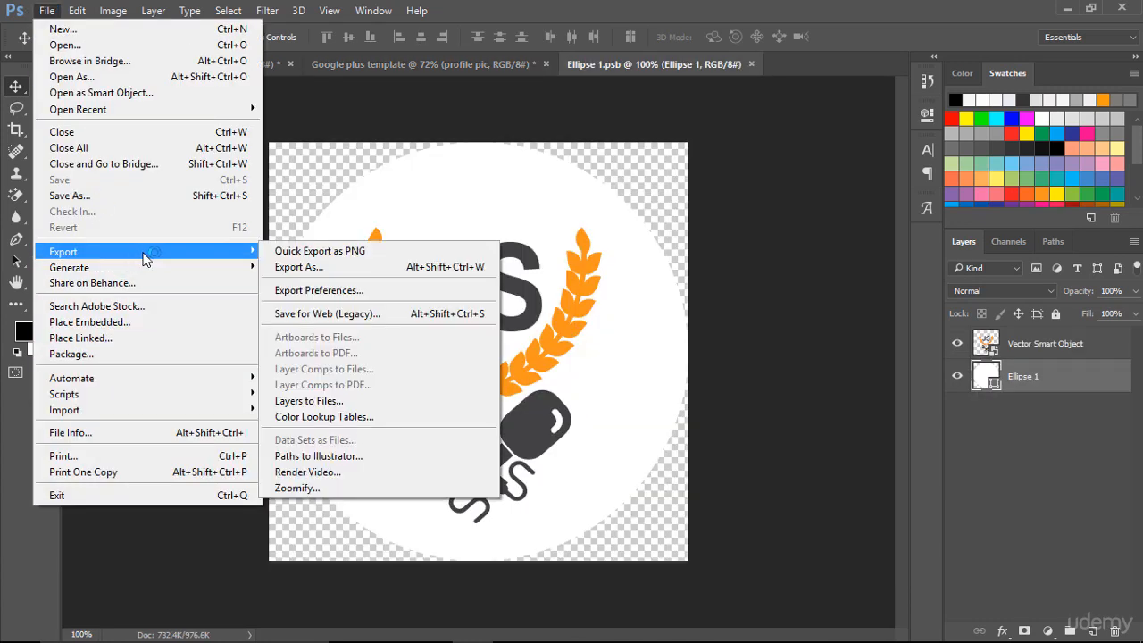
left_click(291, 314)
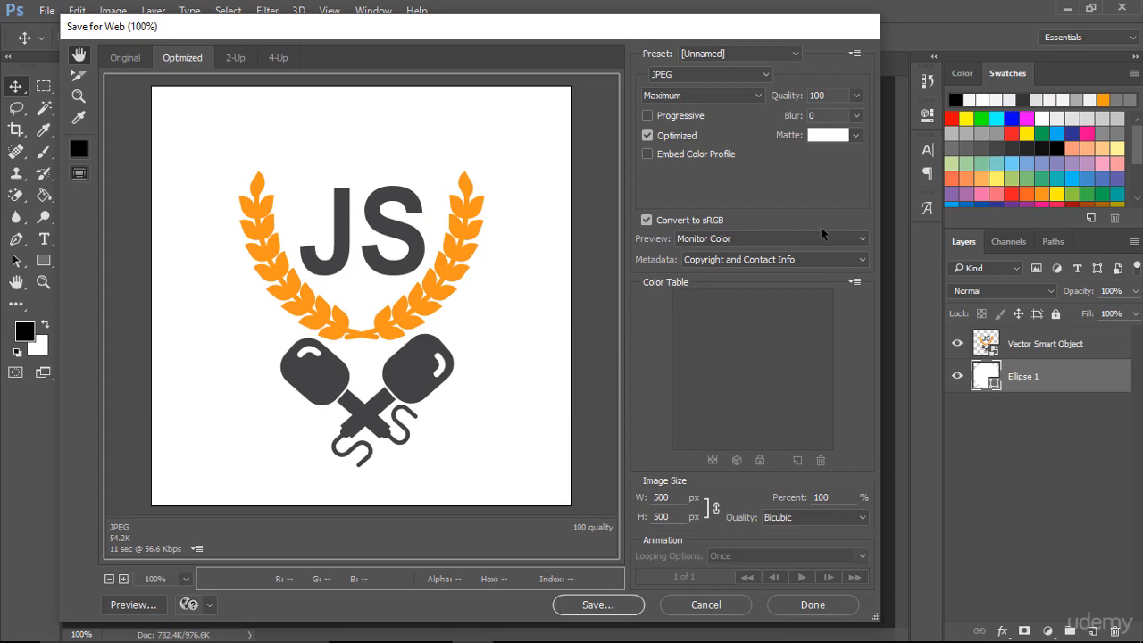
left_click(590, 608)
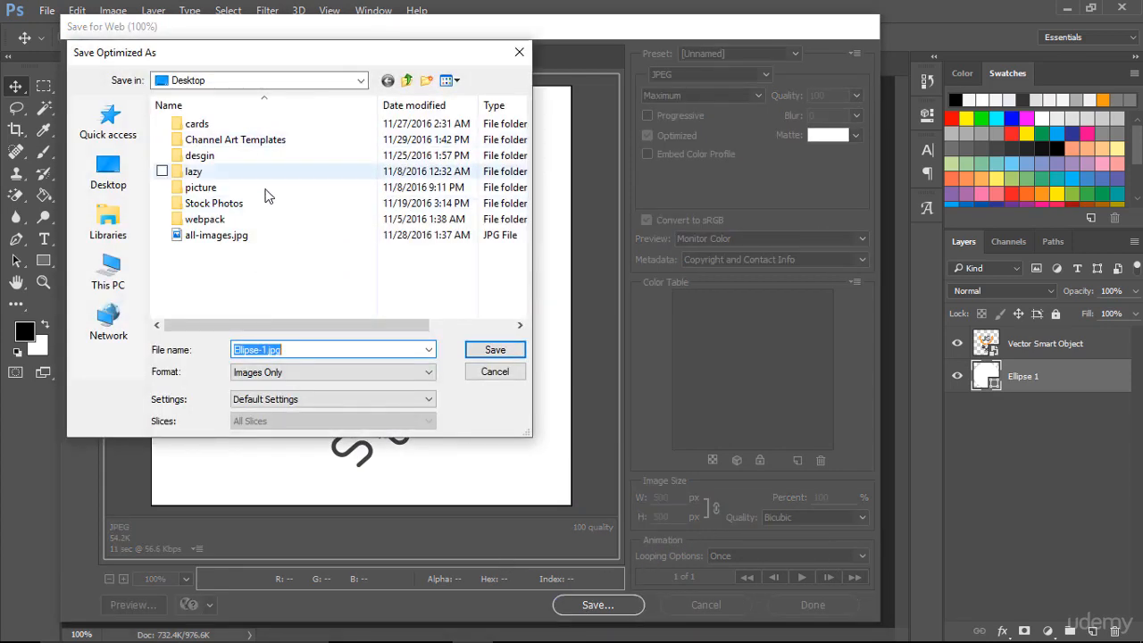
left_click(260, 349)
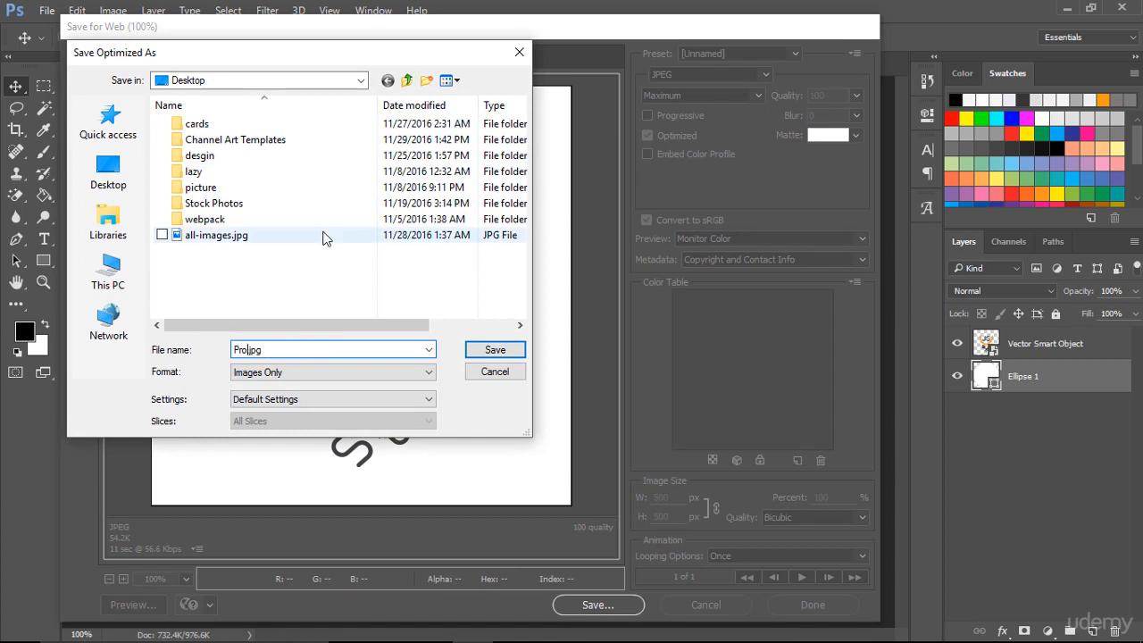
type("Profile pic google plus")
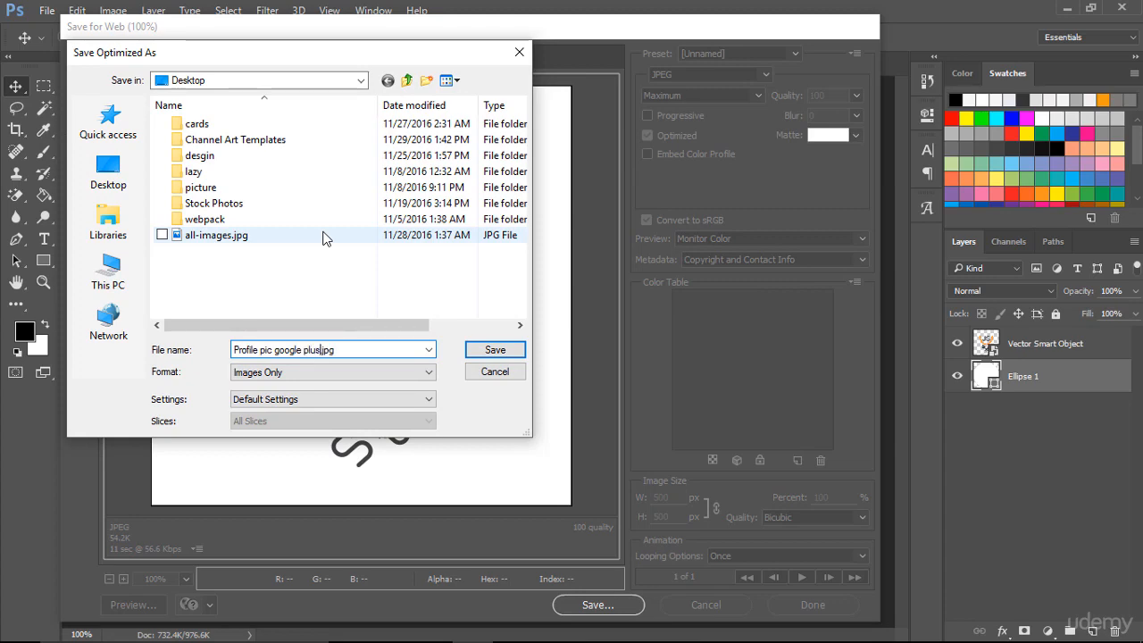
left_click(496, 352)
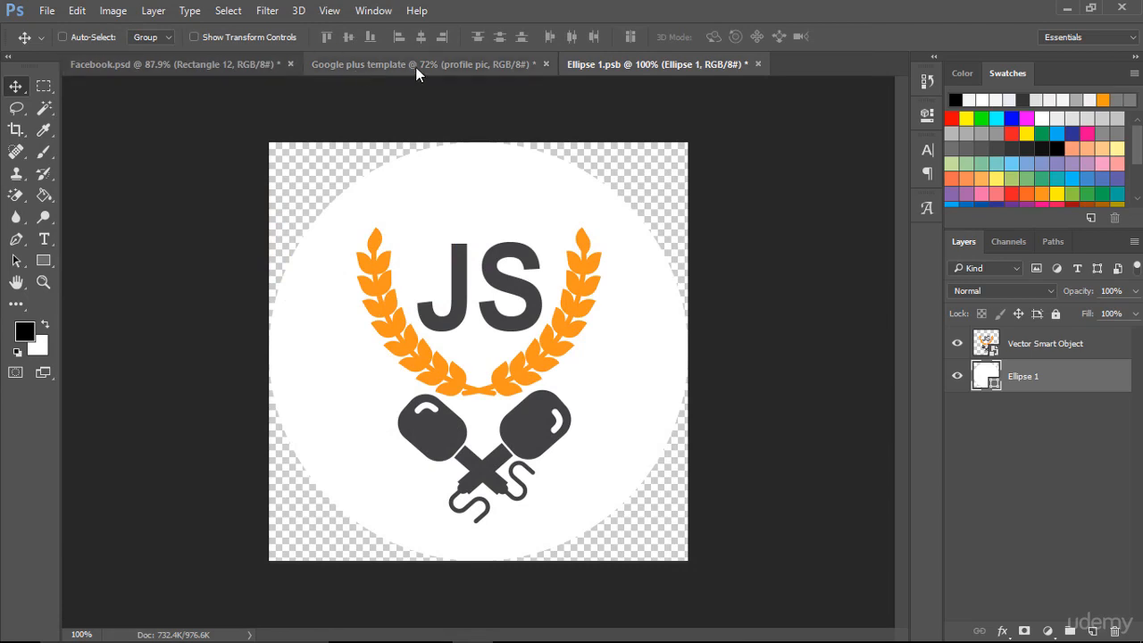
Export the profile cover smart object's contents for web to the Desktop as a quality 100 JPEG named profile cover for google plus.
left_click(416, 66)
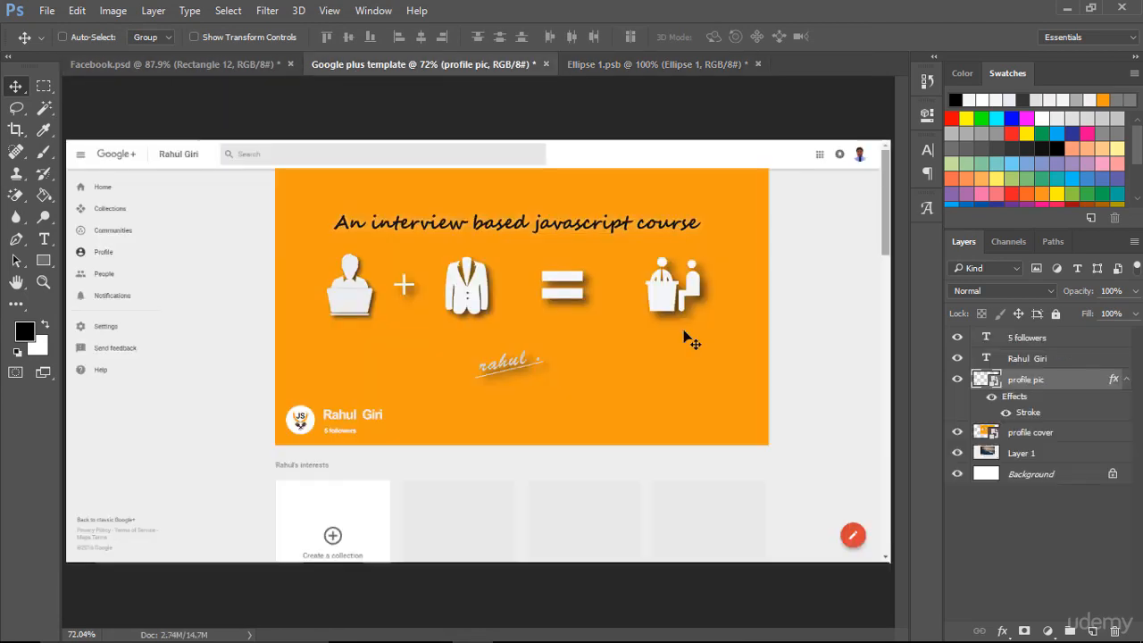
double_click(989, 435)
left_click(46, 10)
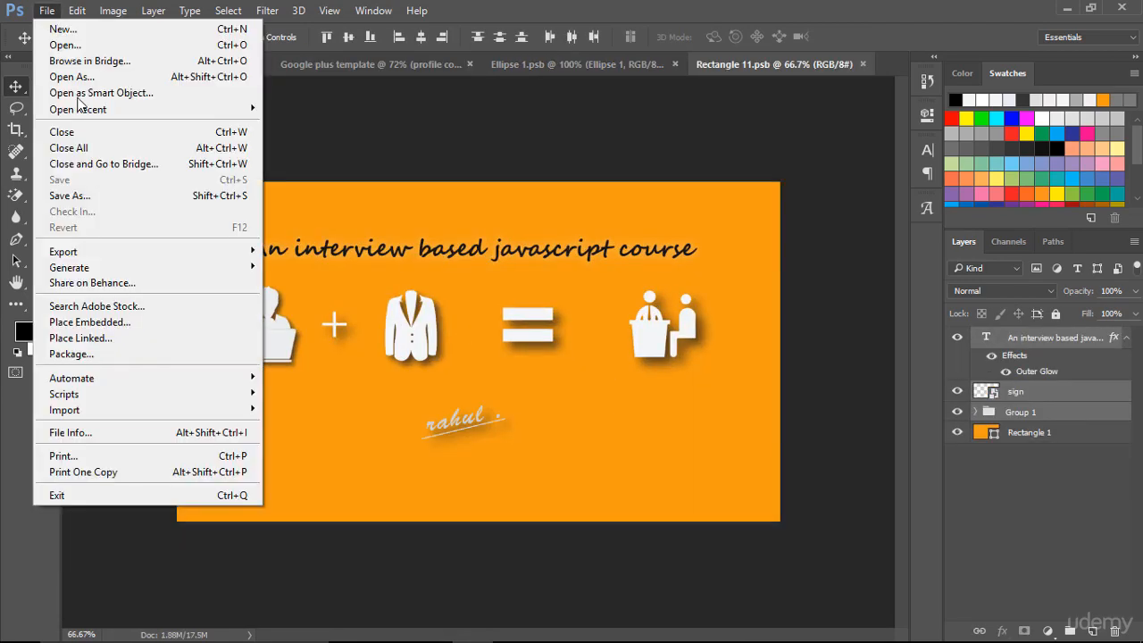
mouse_move(114, 269)
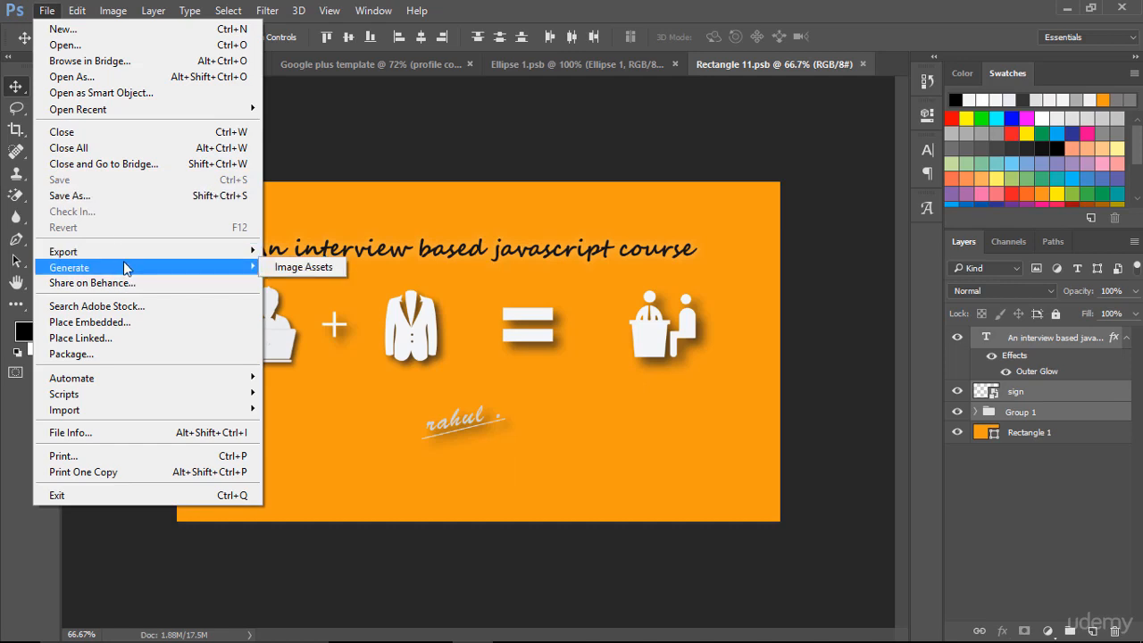
left_click(358, 313)
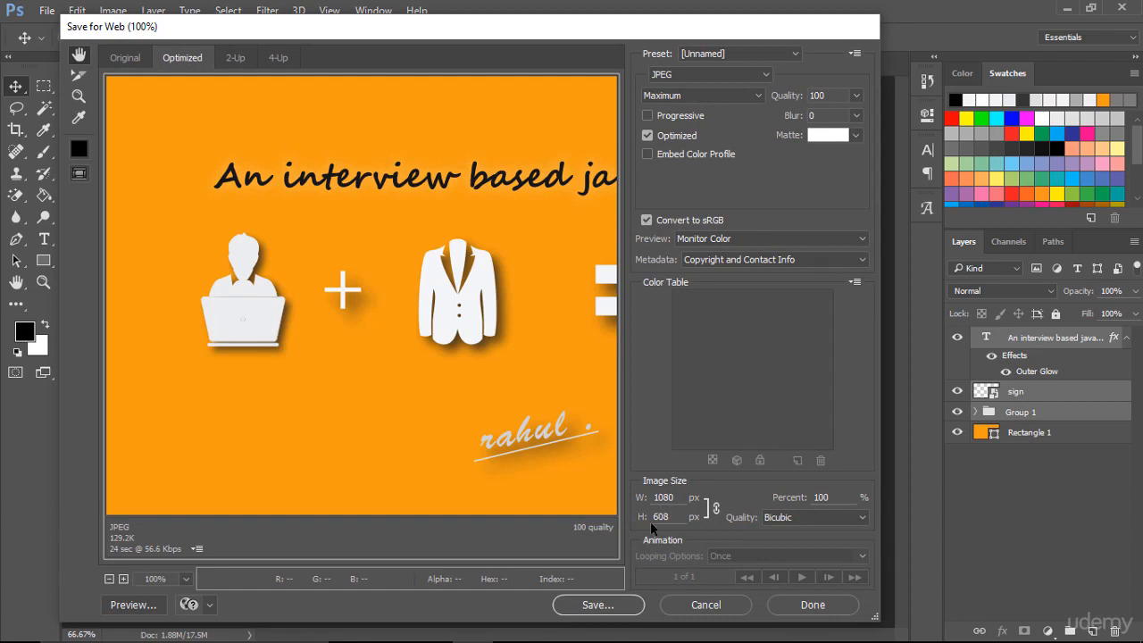
left_click(598, 606)
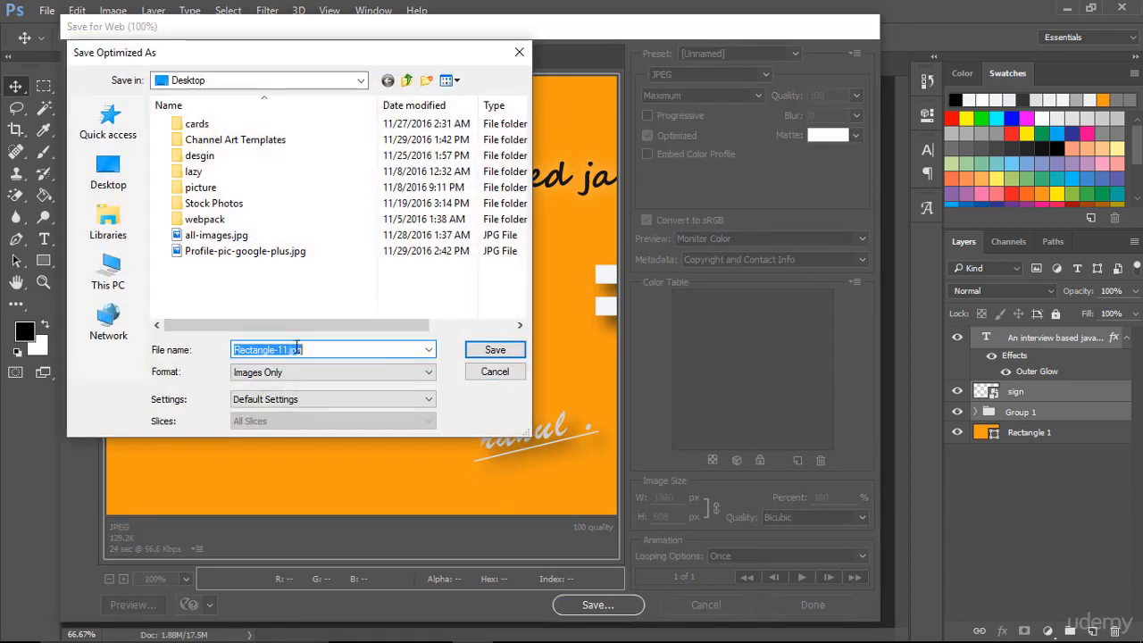
left_click(286, 349)
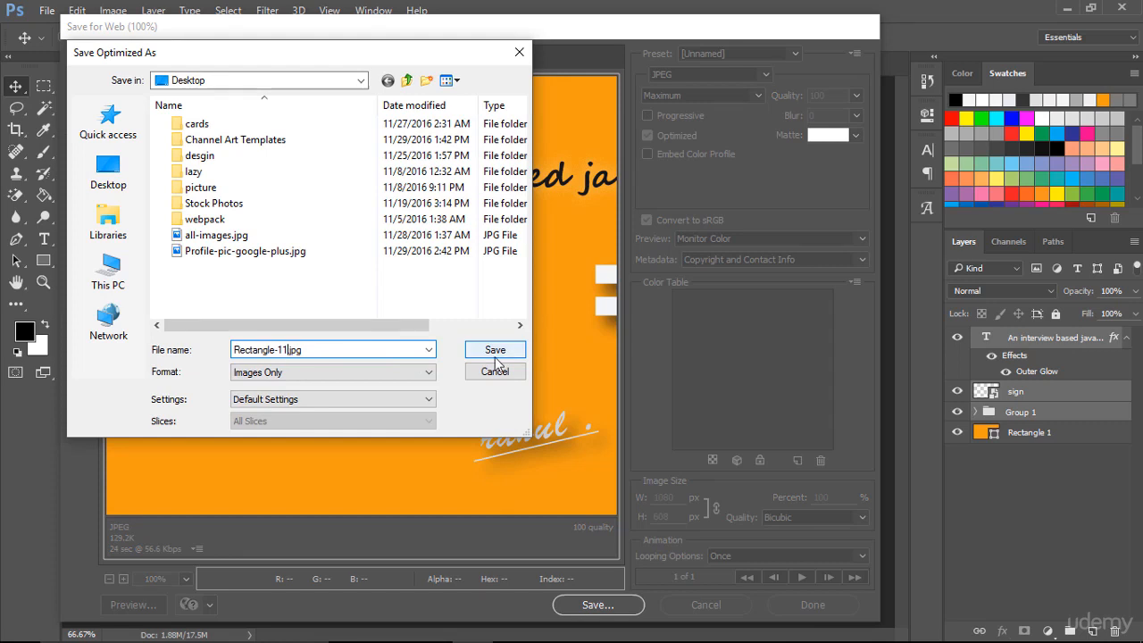
key("BackSpace")
key("BackSpace")
key("BackSpace")
key("BackSpace")
key("BackSpace")
key("BackSpace")
key("BackSpace")
key("BackSpace")
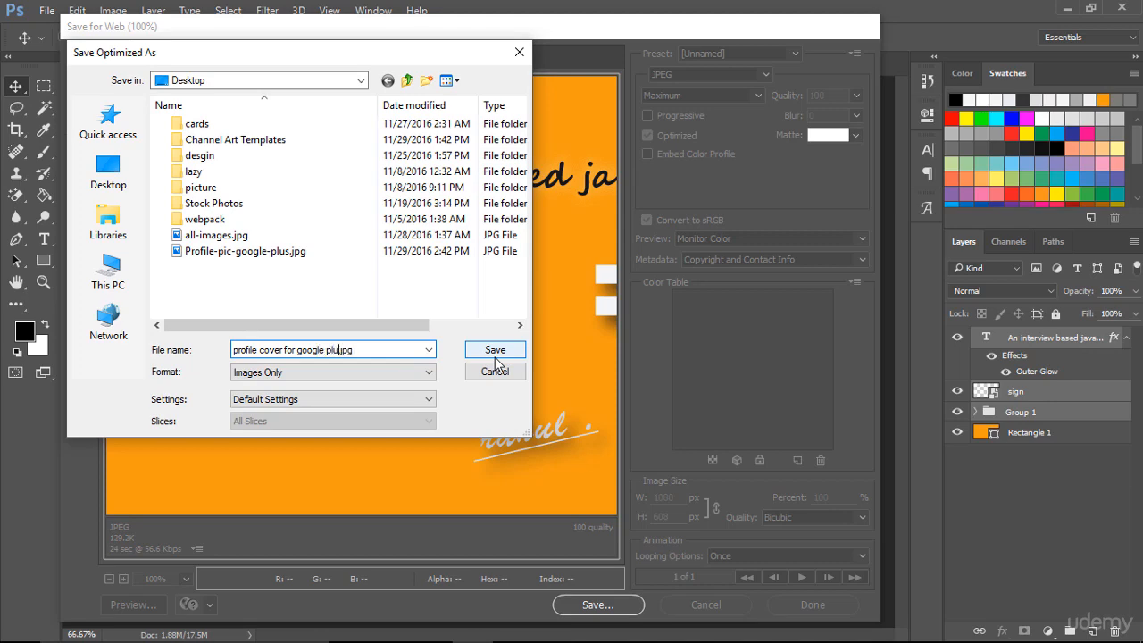
left_click(497, 350)
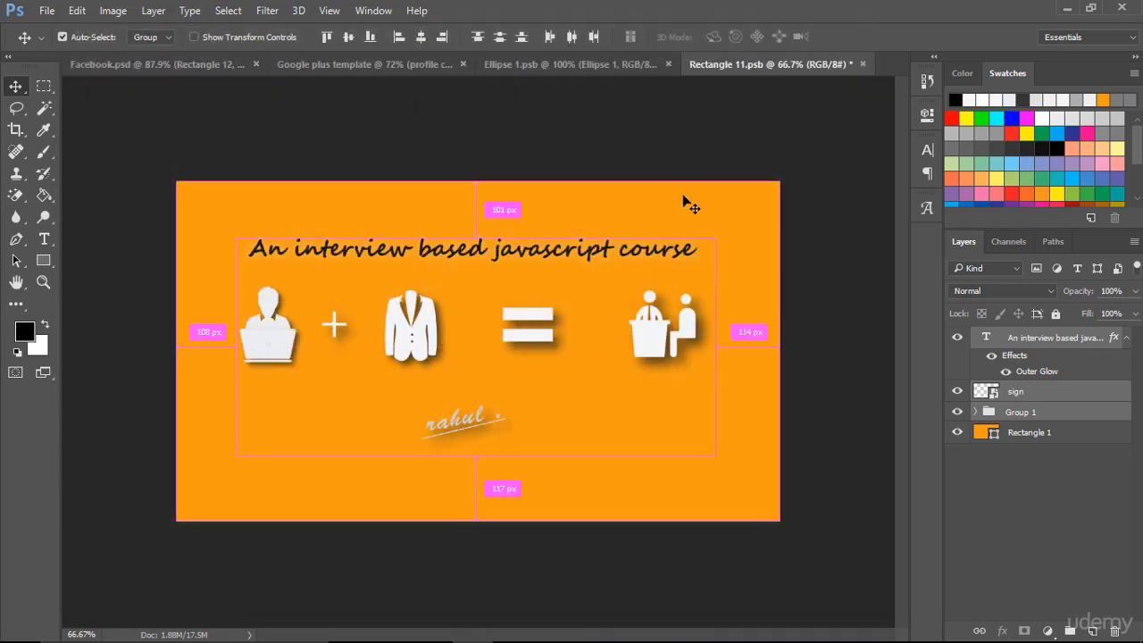
Close Ellipse 1.psb and Rectangle 11.psb, saving the changes to both.
left_click(657, 65)
left_click(675, 64)
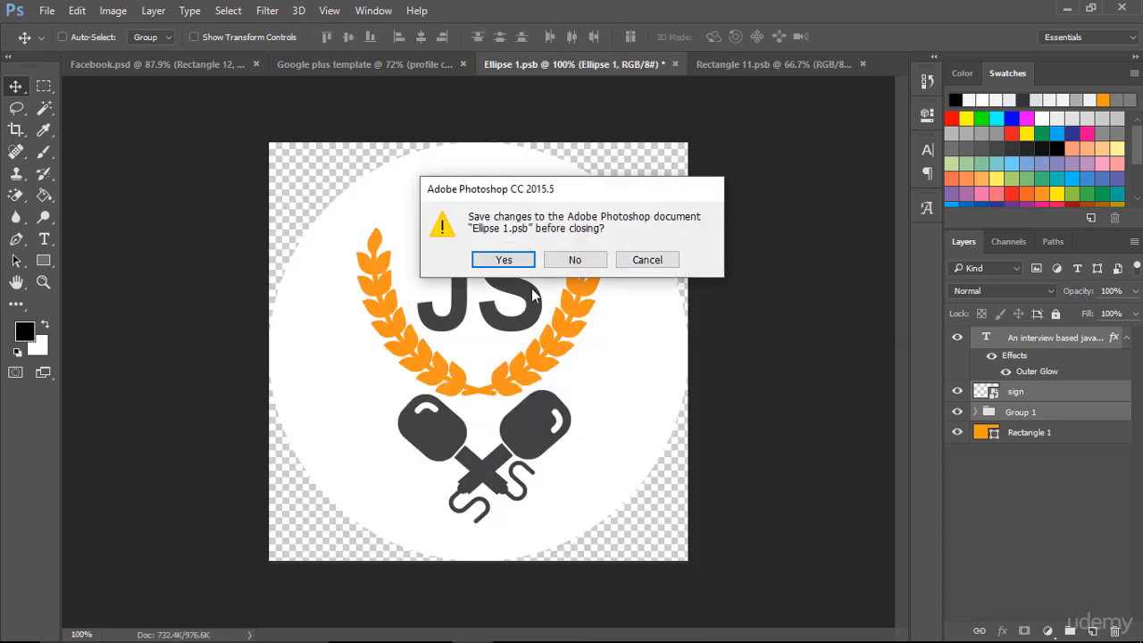
left_click(504, 259)
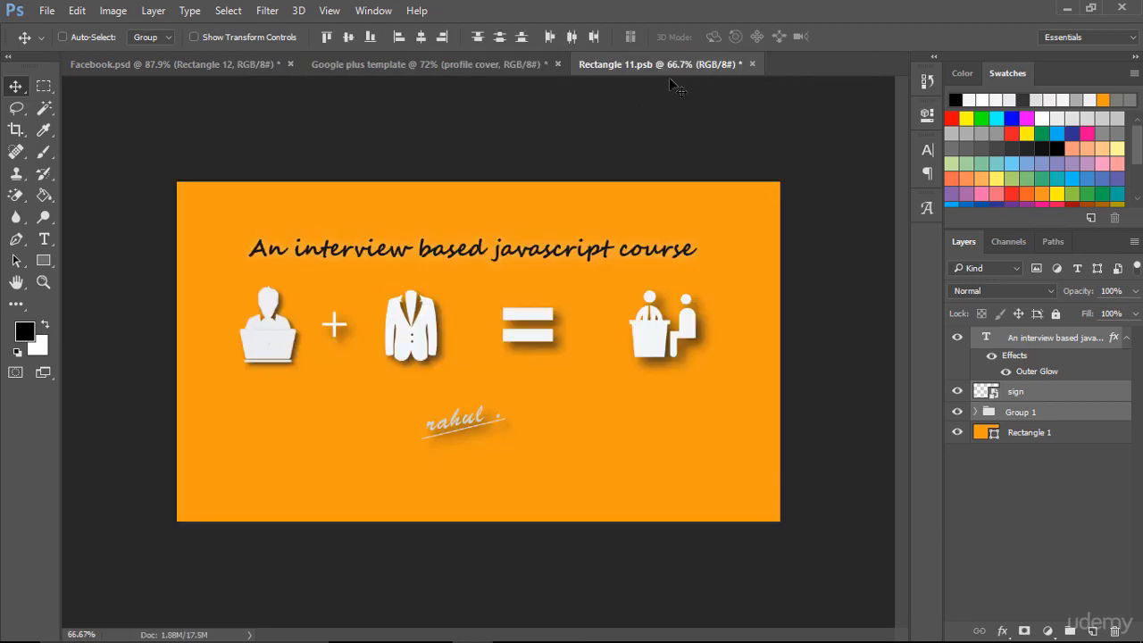
left_click(752, 64)
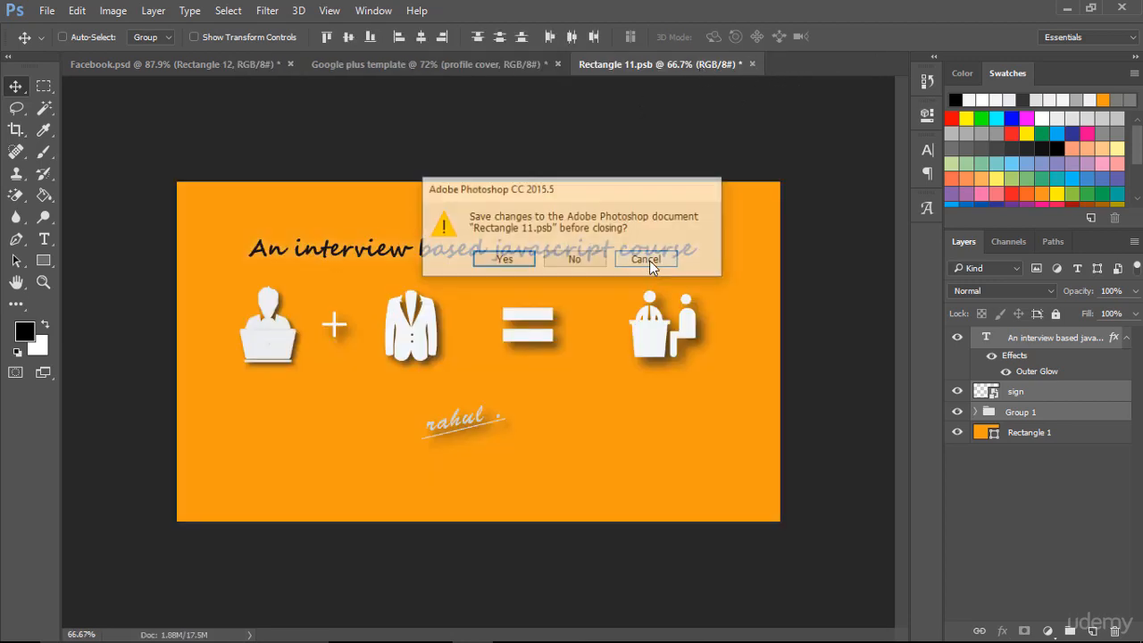
left_click(505, 260)
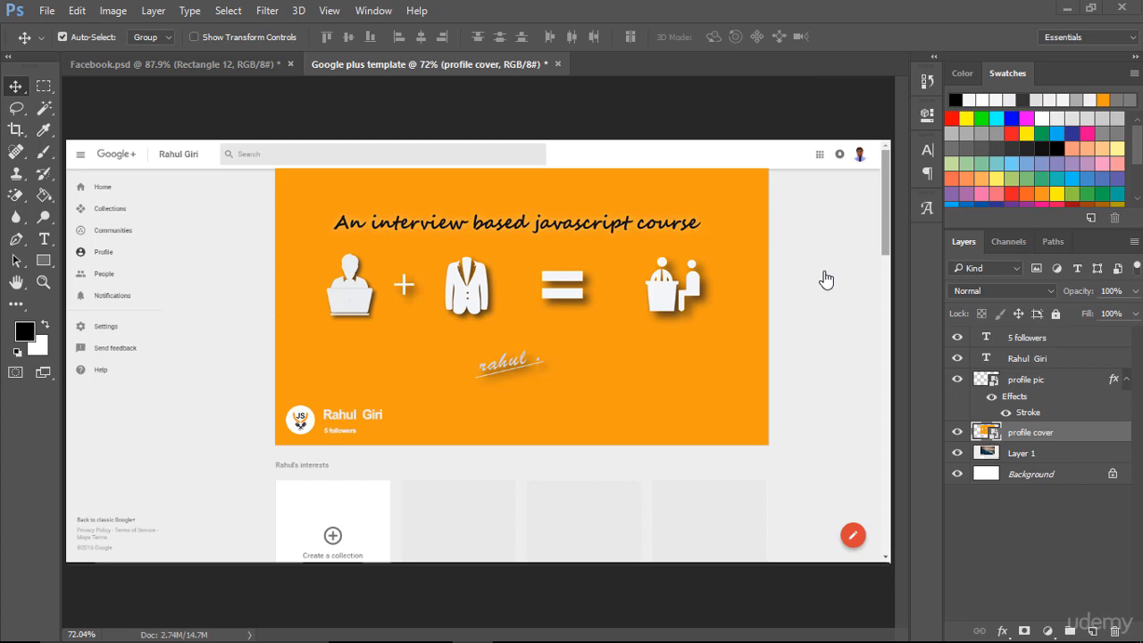
Switch to the Google+ profile page in the browser and look through its posts.
key("alt+Tab")
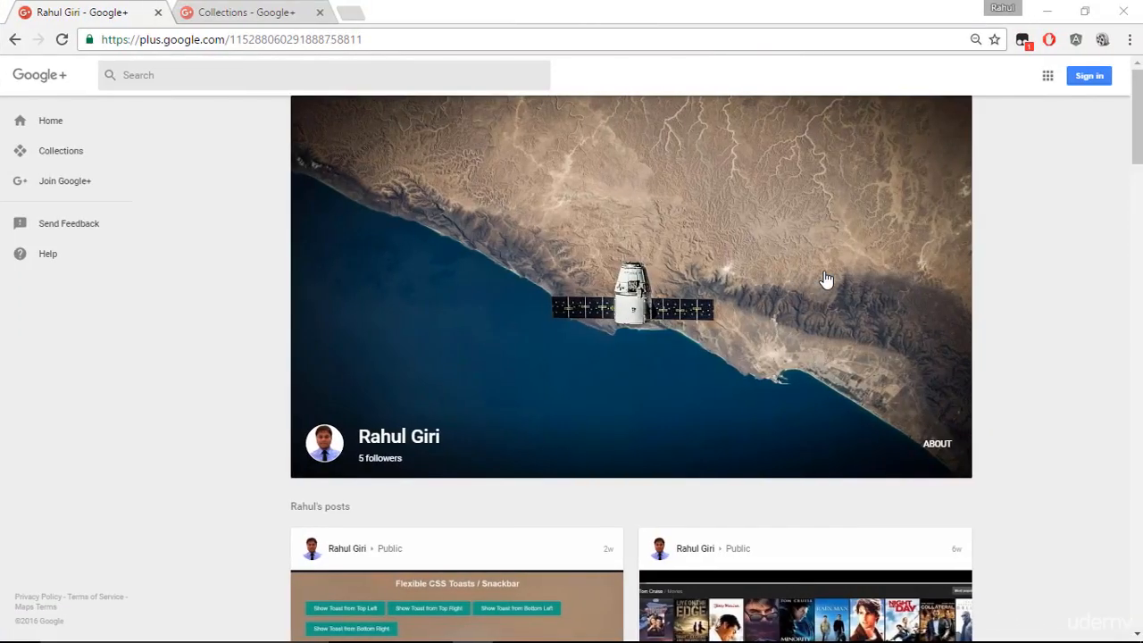
scroll(827, 281, "down", 5)
scroll(888, 395, "down", 6)
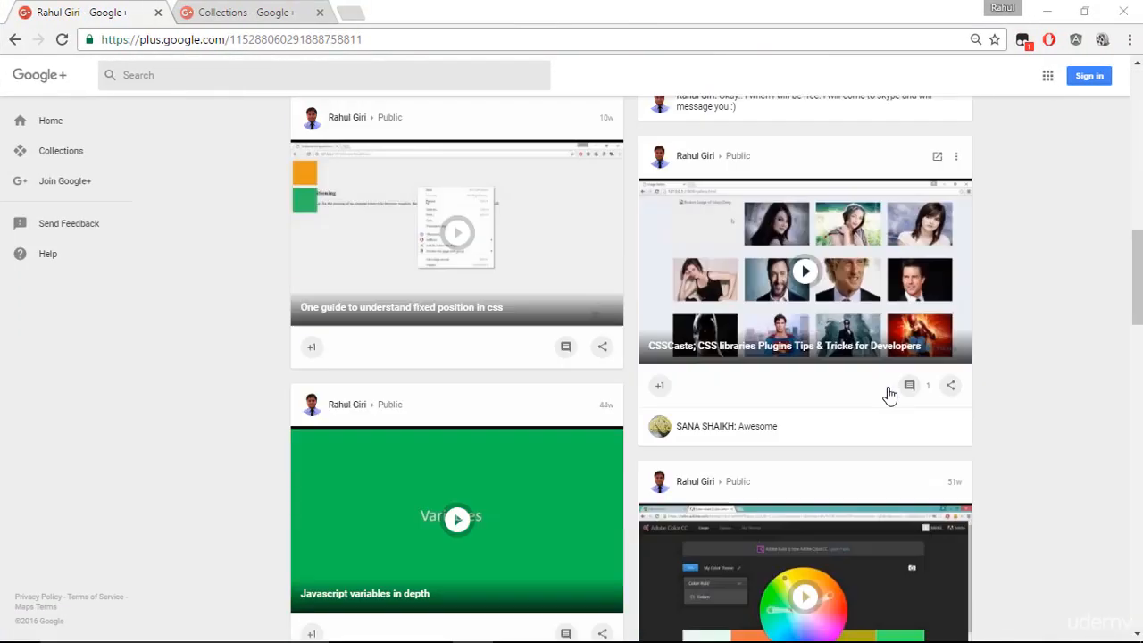
Open the profile photo selector for the signed-in account from the Google+ Collections page.
scroll(888, 391, "up", 11)
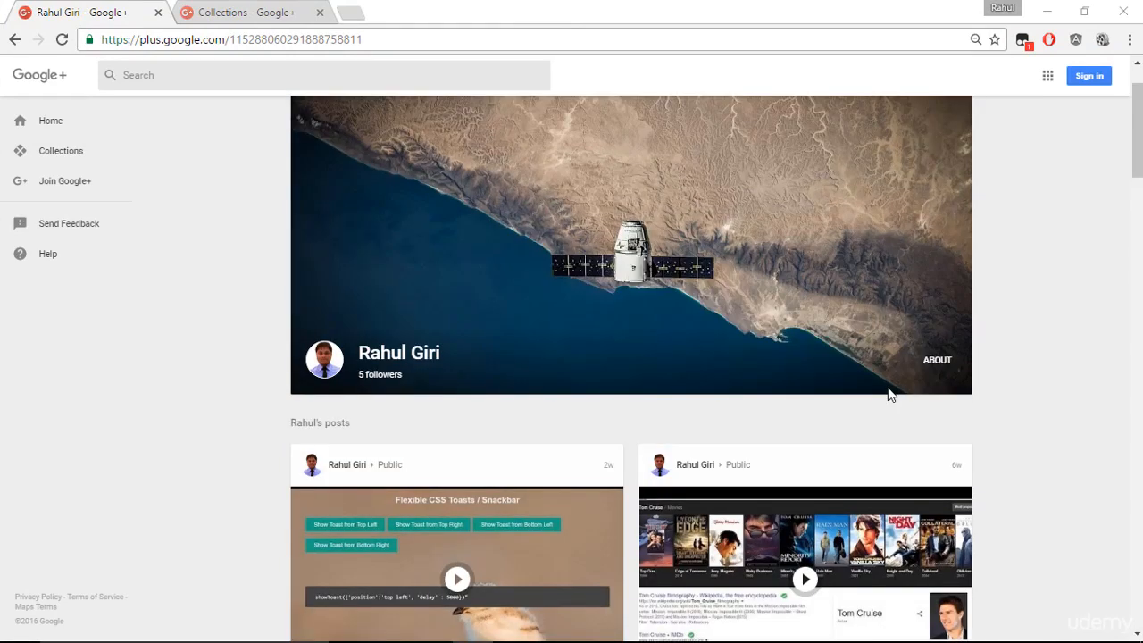
left_click(238, 11)
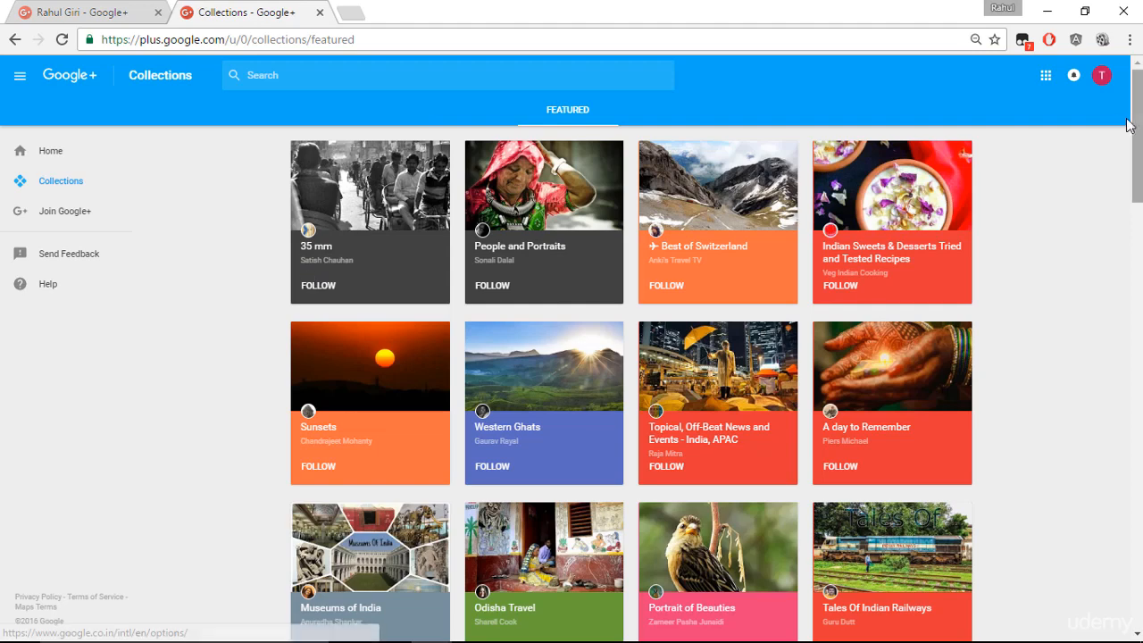
left_click(84, 12)
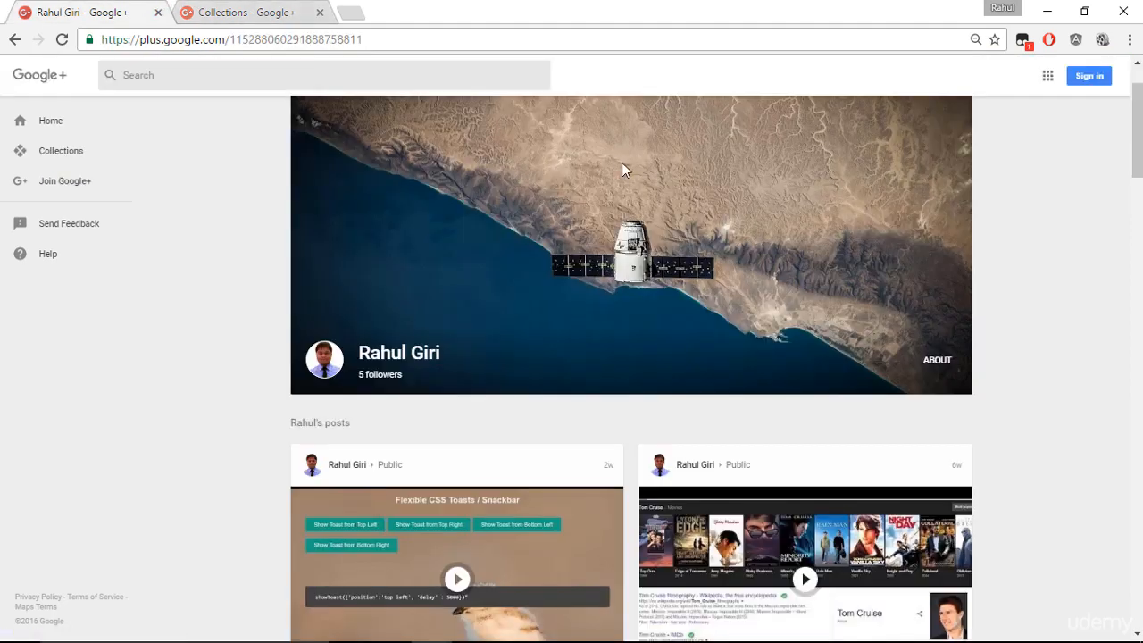
left_click(223, 11)
left_click(1098, 76)
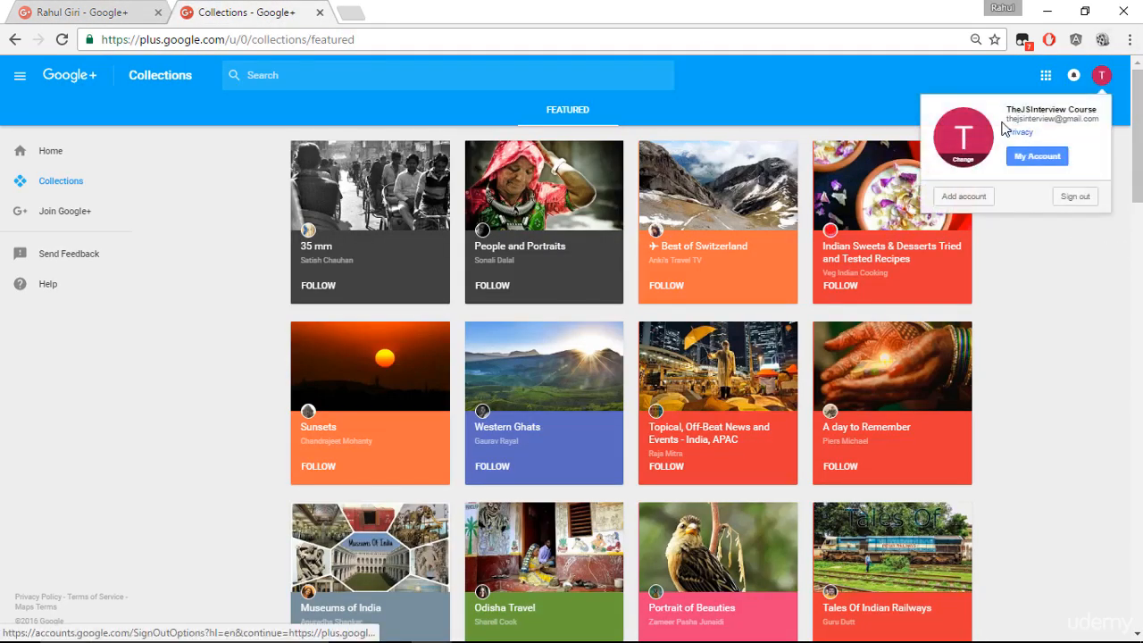
left_click(167, 11)
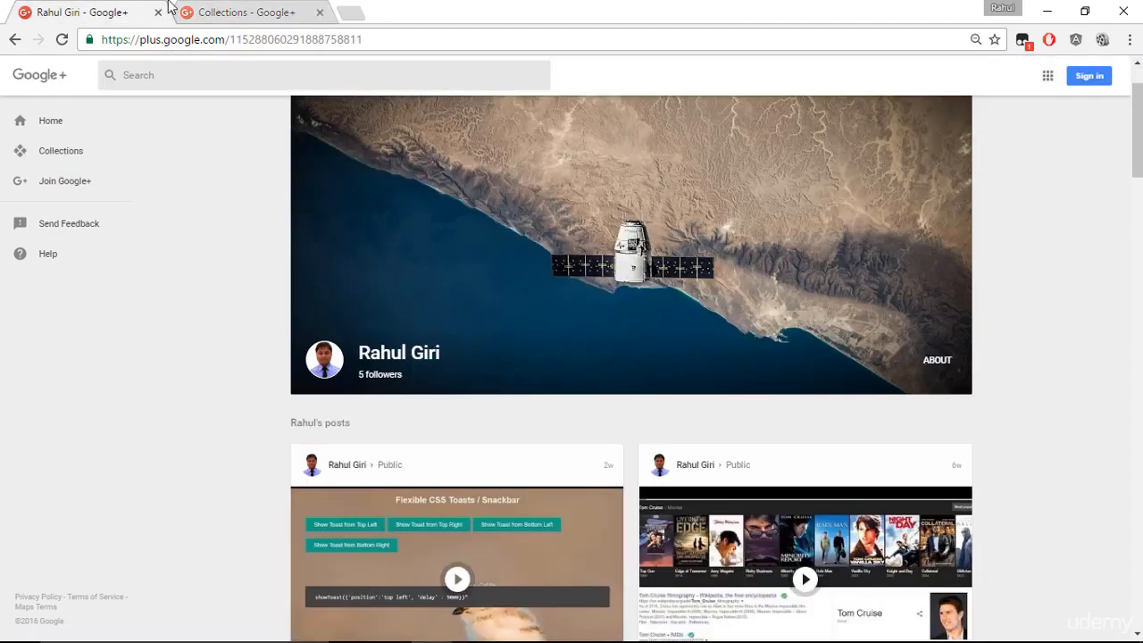
left_click(277, 16)
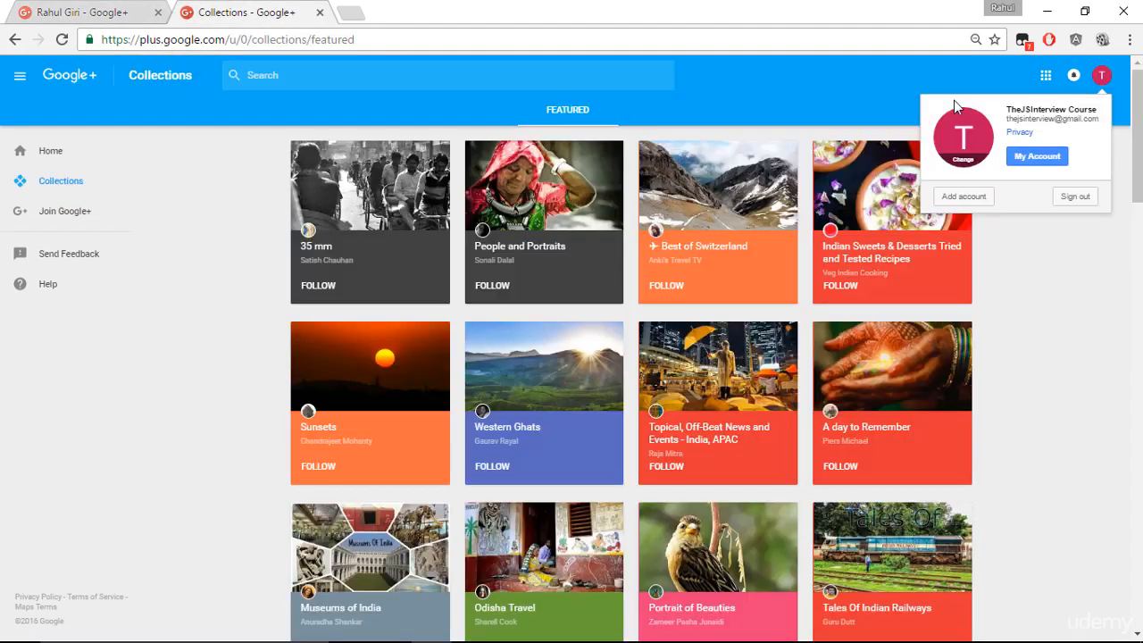
left_click(962, 157)
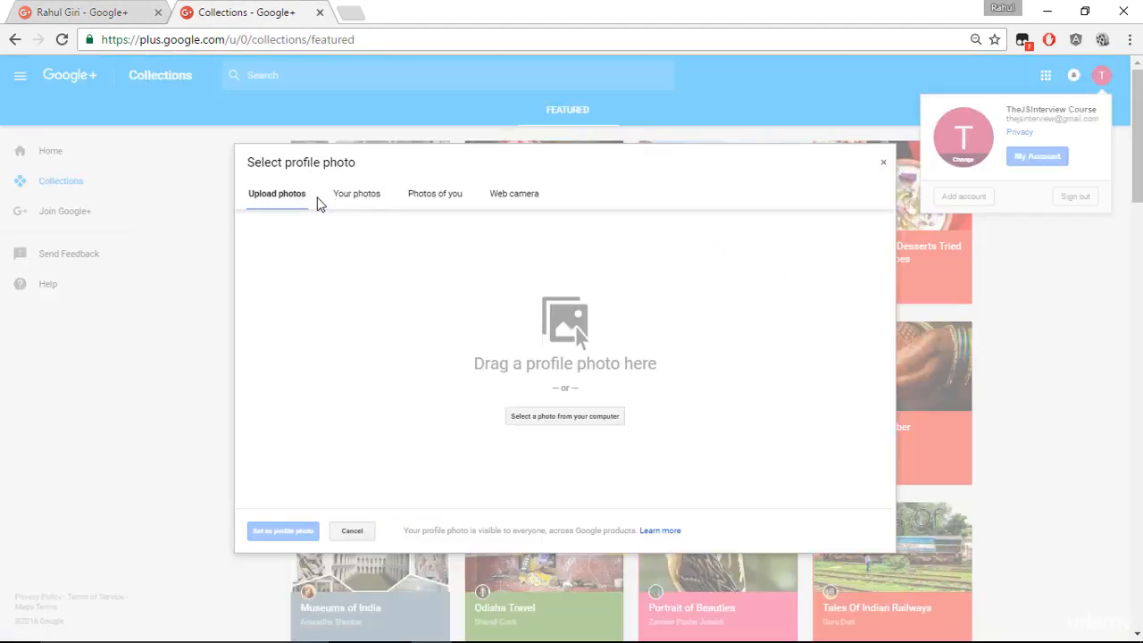
Upload Profile-pic-google-plus.jpg from the Desktop as the new profile photo.
left_click(593, 420)
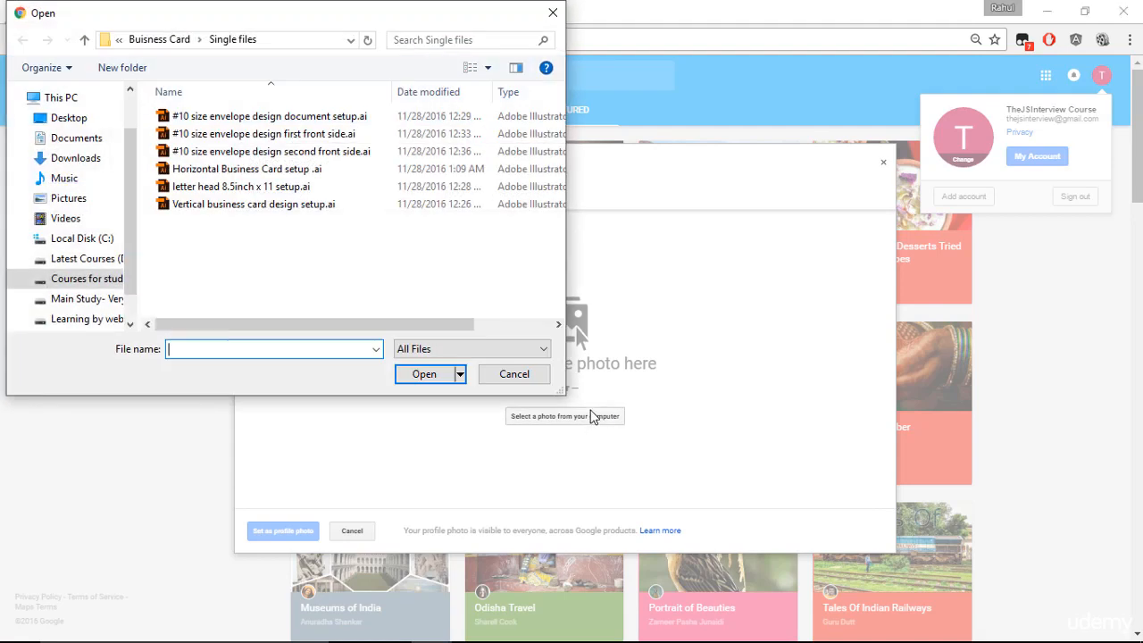
left_click(64, 123)
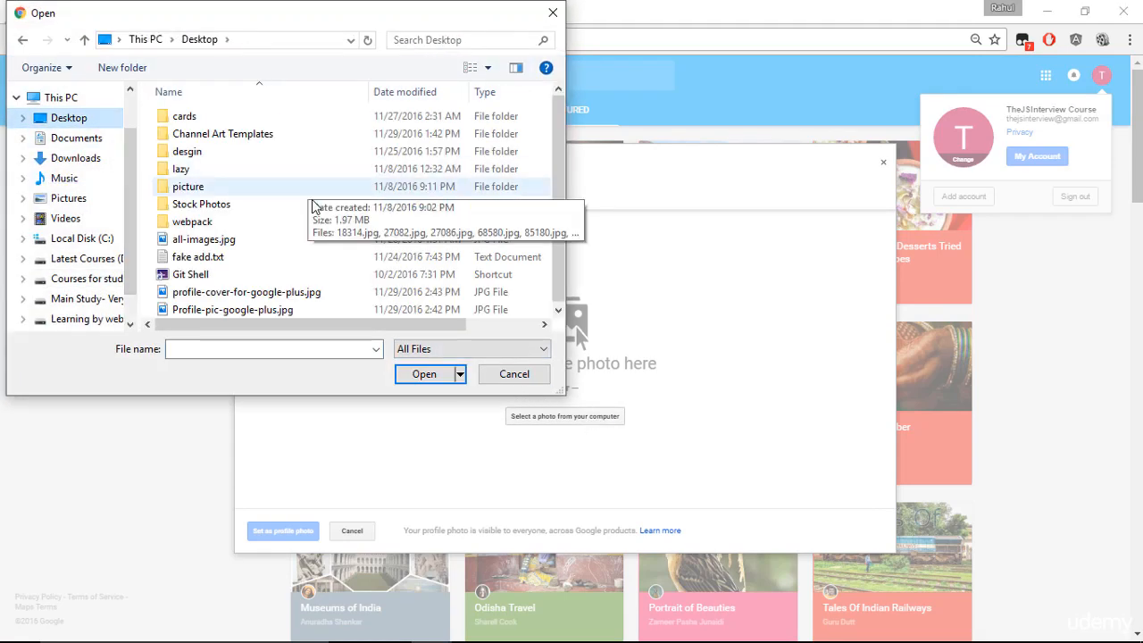
left_click(366, 308)
double_click(366, 308)
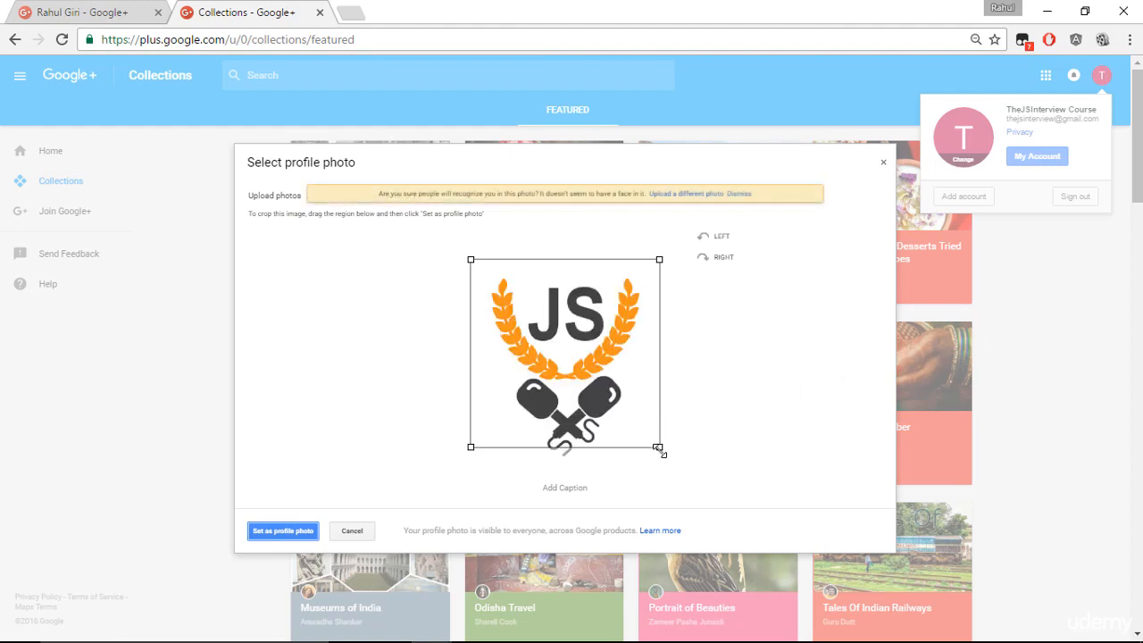
Enlarge the crop region around the whole JS logo with its white margins and set it as the profile photo.
left_click_drag(661, 451, 696, 483)
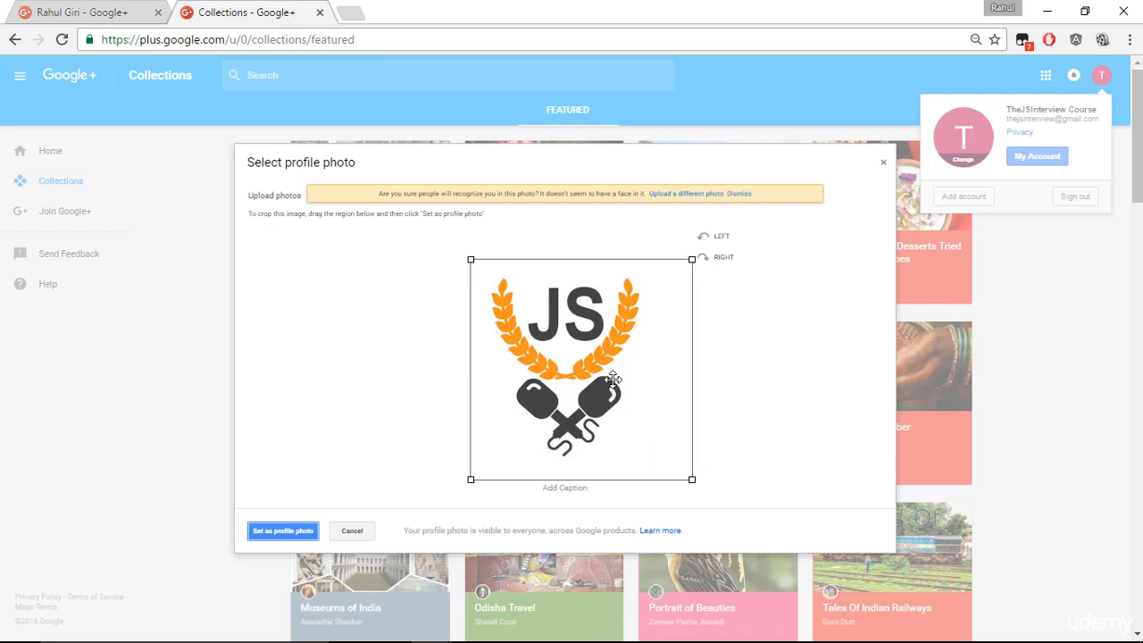
left_click_drag(470, 259, 438, 227)
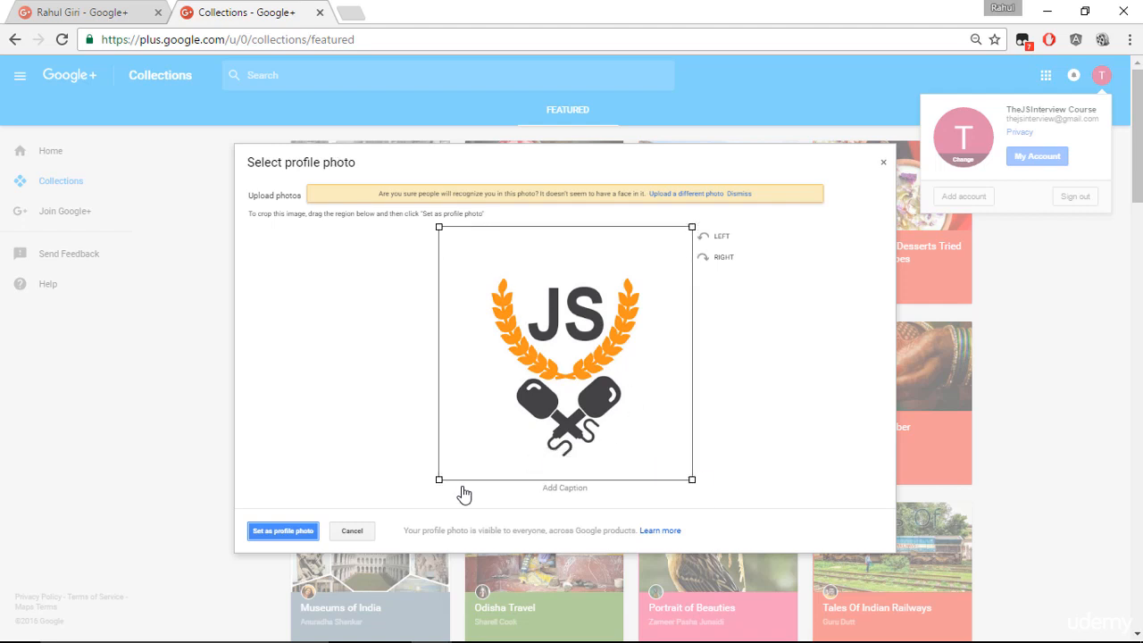
left_click(286, 533)
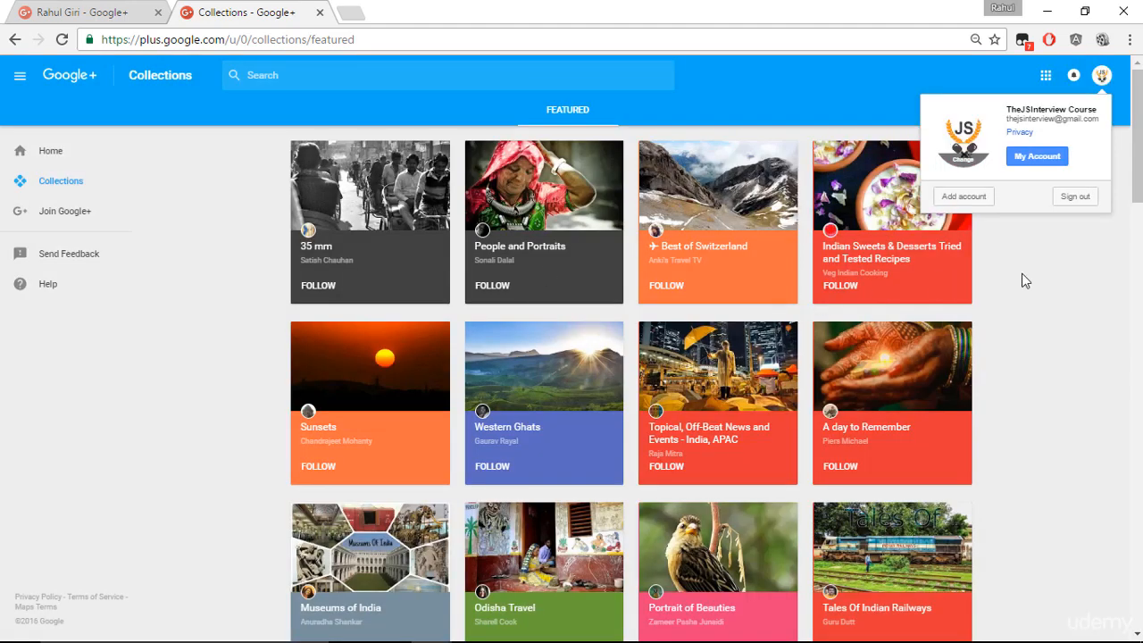
Reload the Collections page and go to the Google+ home feed.
right_click(246, 200)
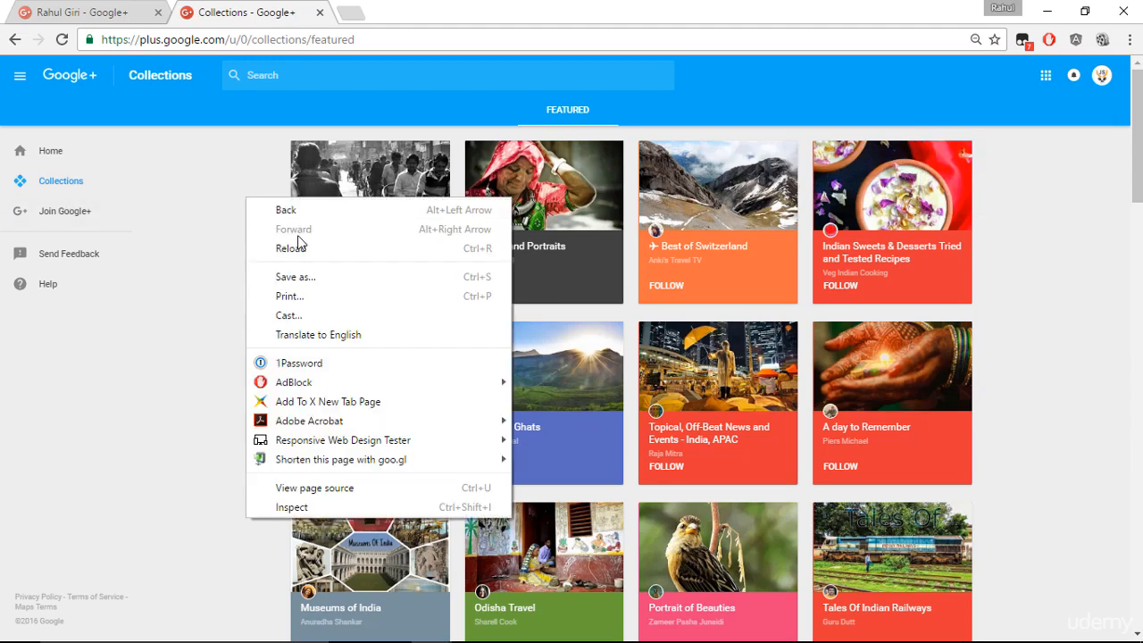
key("Escape")
key("F5")
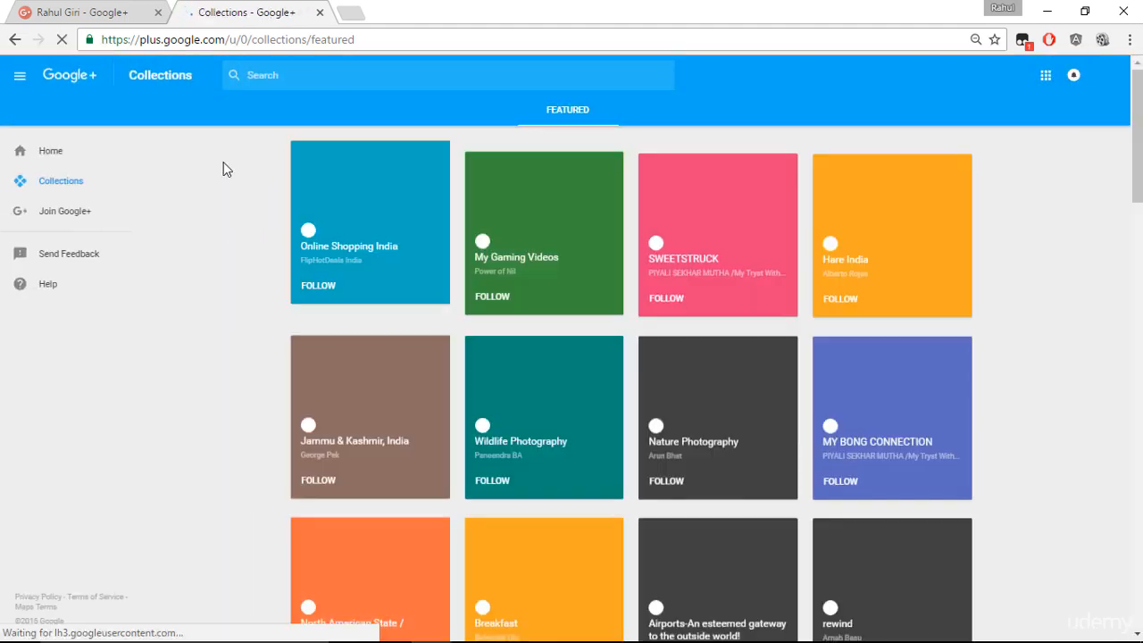
left_click(63, 153)
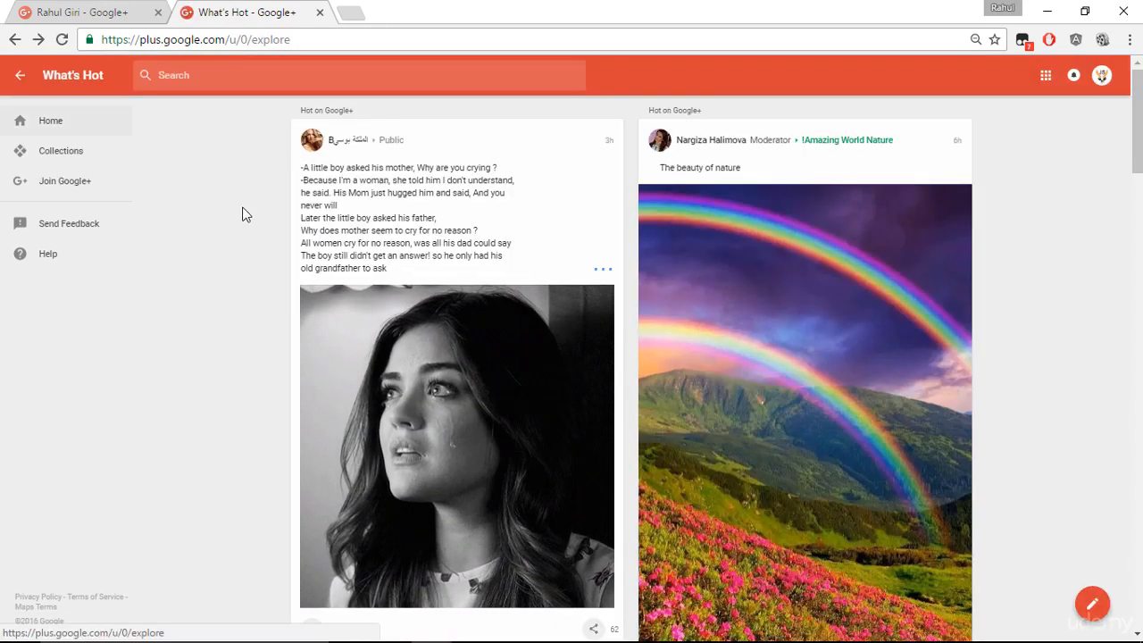
Join Google+ by creating the public profile with the prefilled details, and save the existing avatar.
left_click(72, 182)
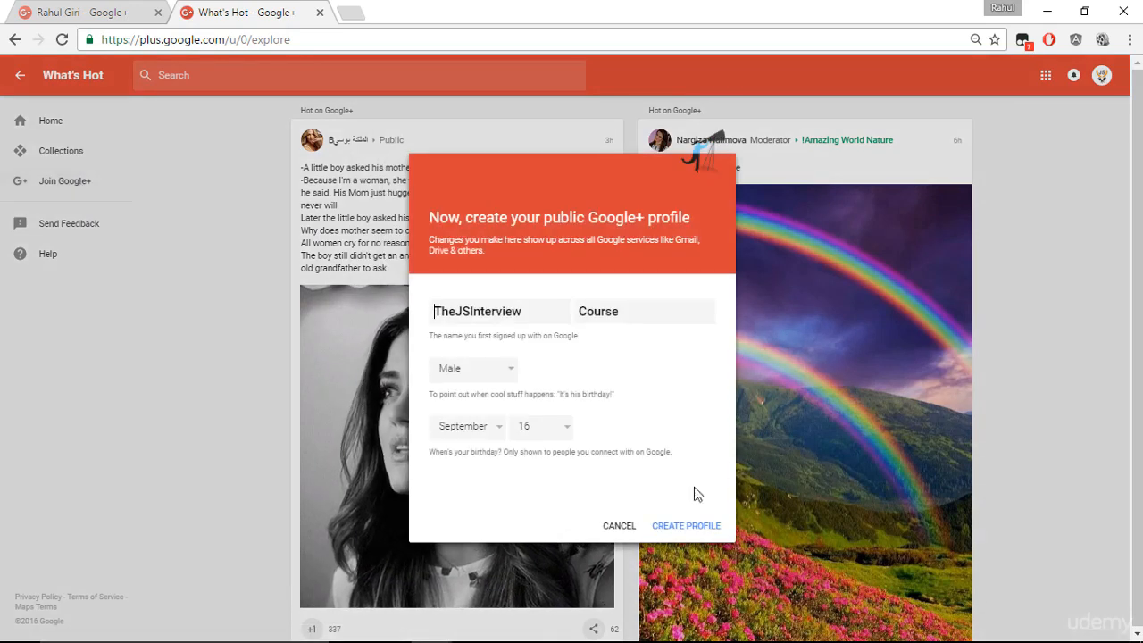
left_click(681, 529)
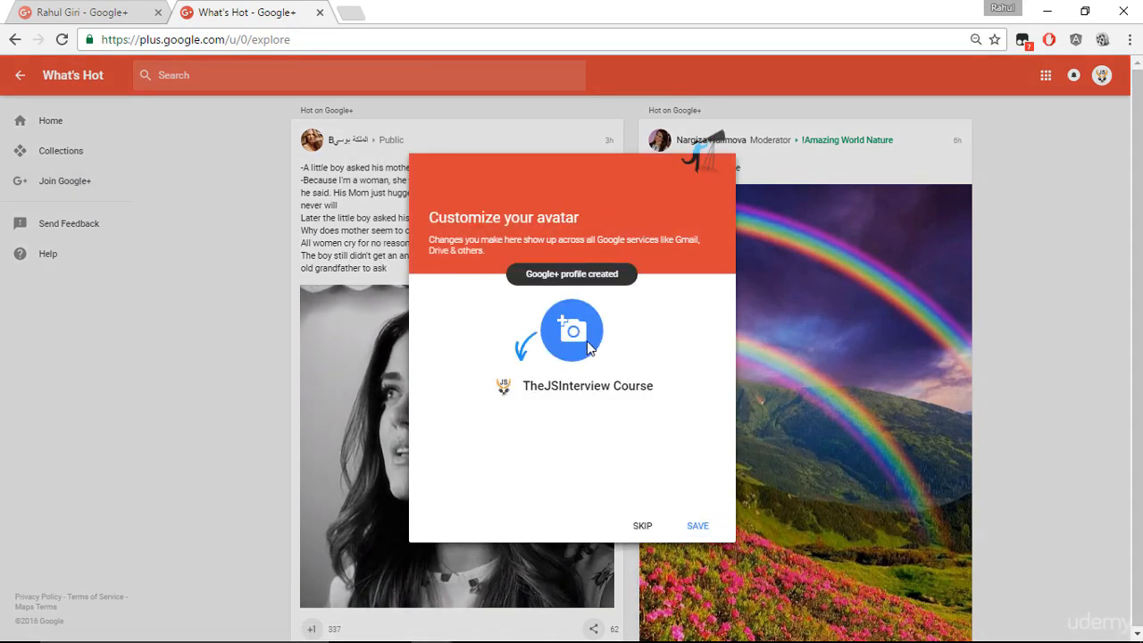
left_click(697, 529)
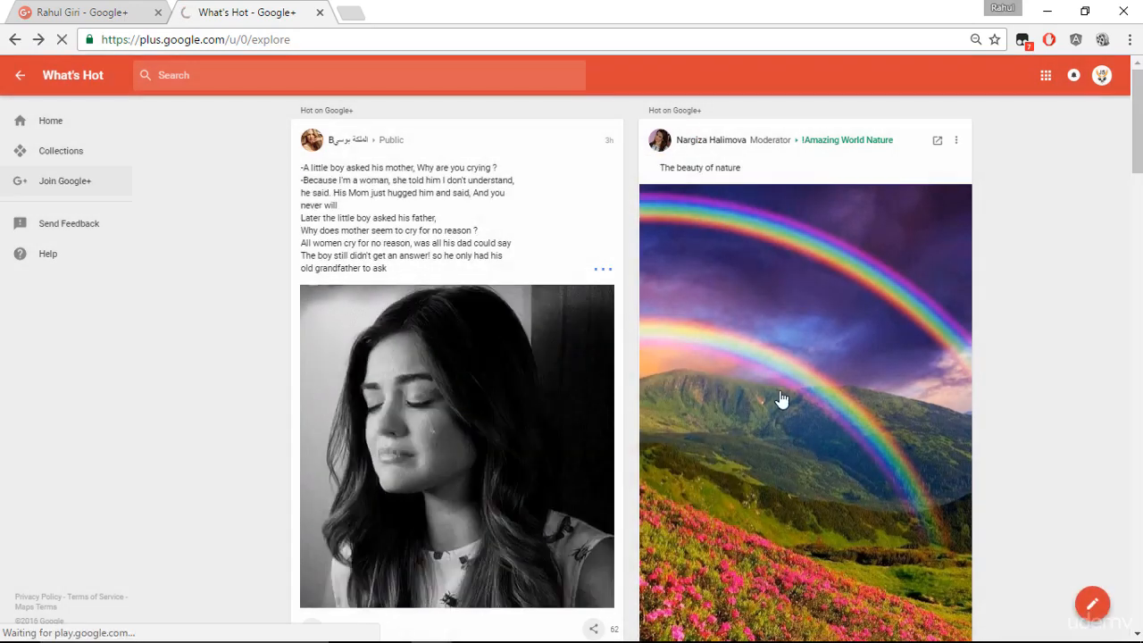
Reload the What's Hot page and open the account's own profile page at its cover area.
right_click(206, 235)
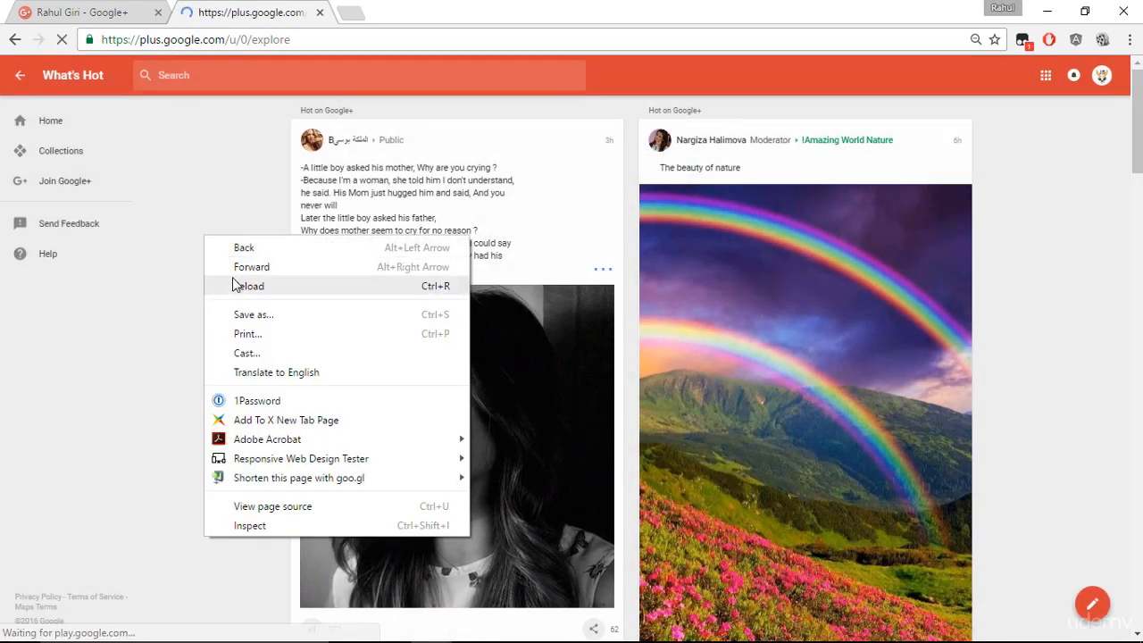
left_click(234, 284)
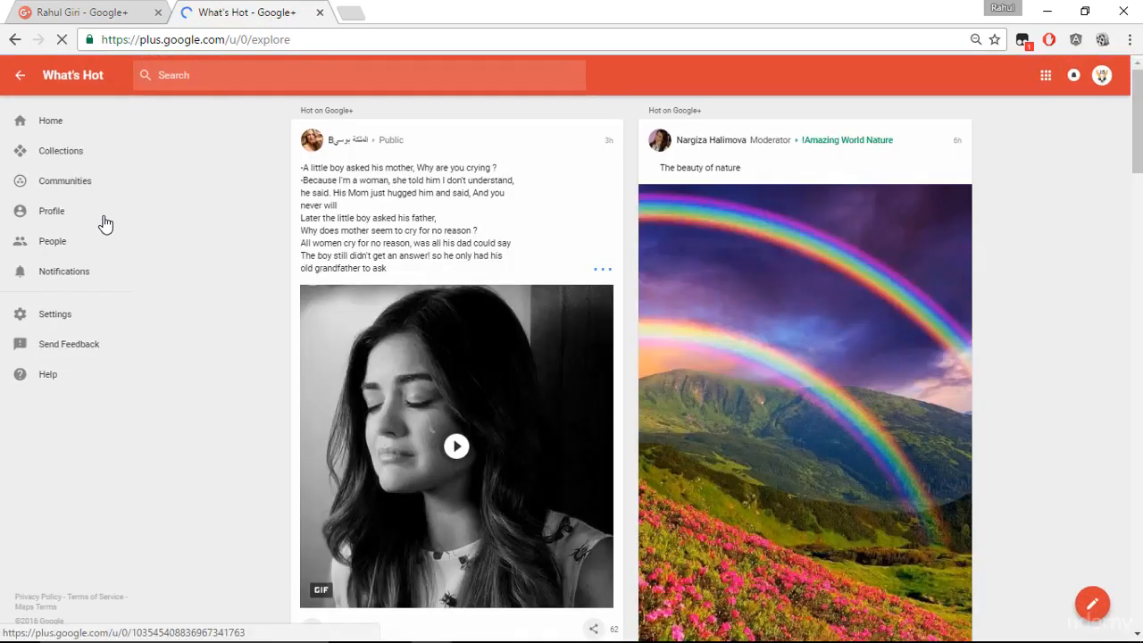
left_click(56, 212)
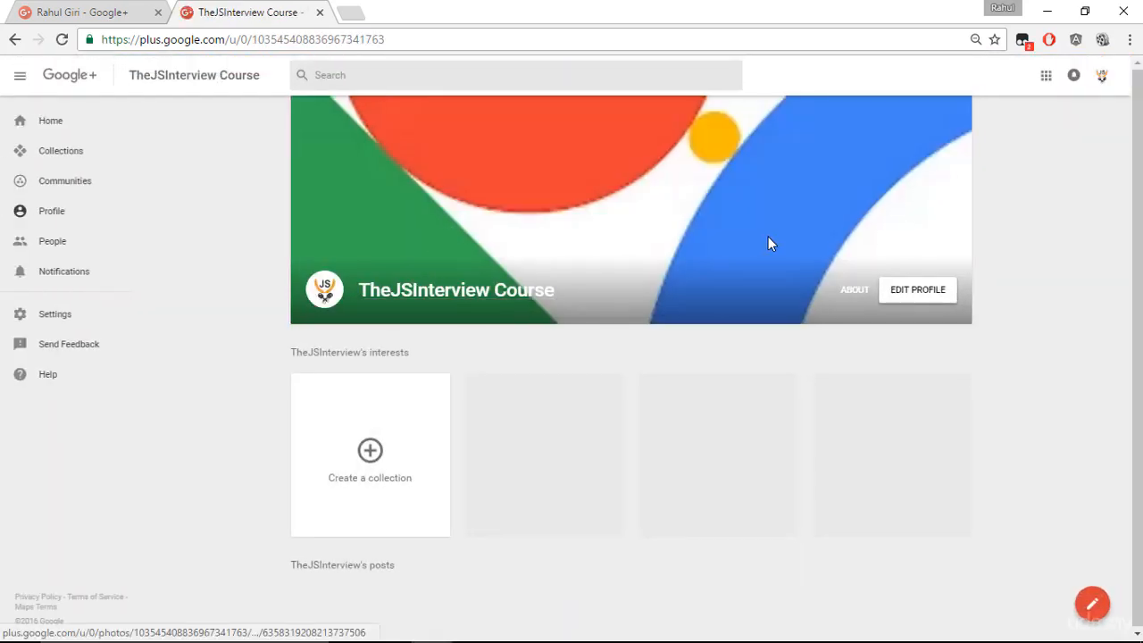
scroll(713, 256, "up", 2)
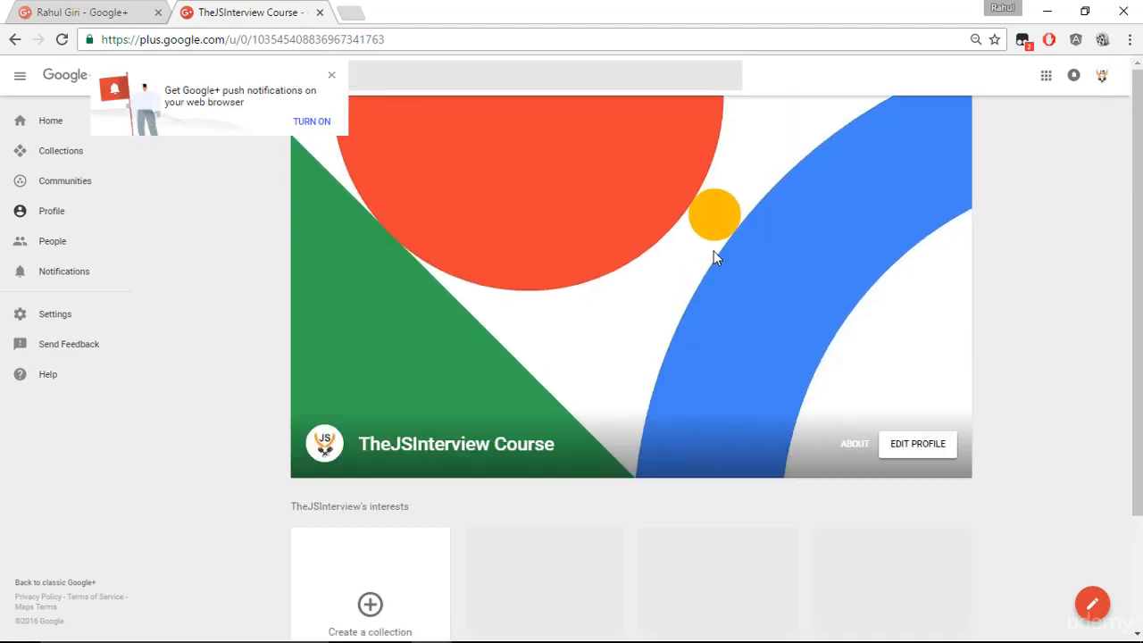
Edit the profile to use profile-cover-for-google-plus.jpg from the Desktop as the cover photo, and save the profile.
left_click(934, 451)
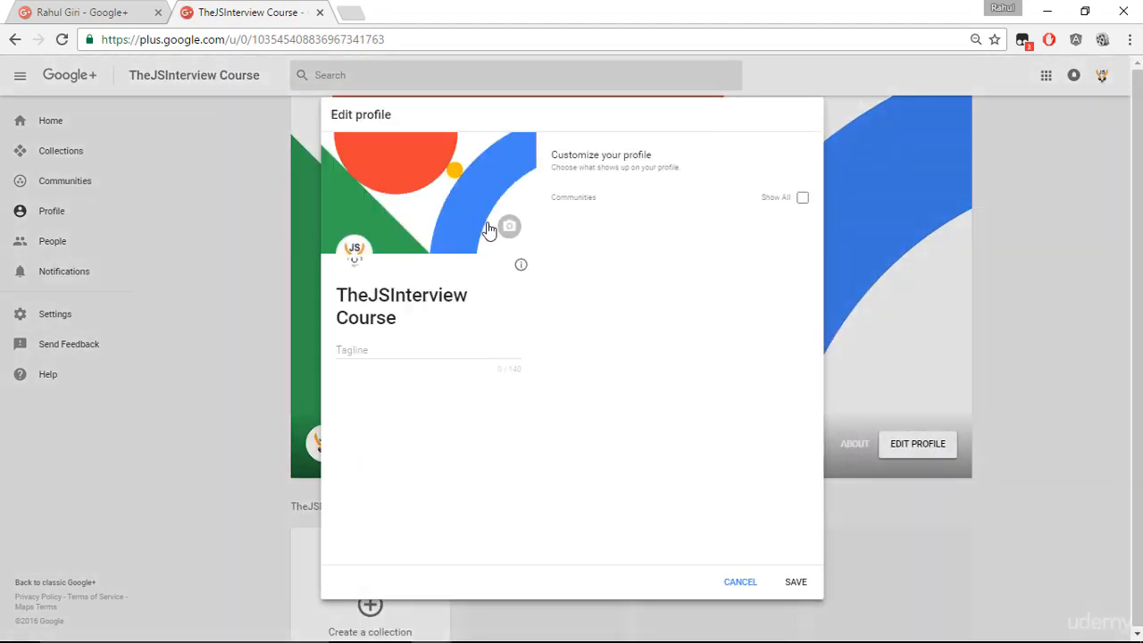
left_click(507, 229)
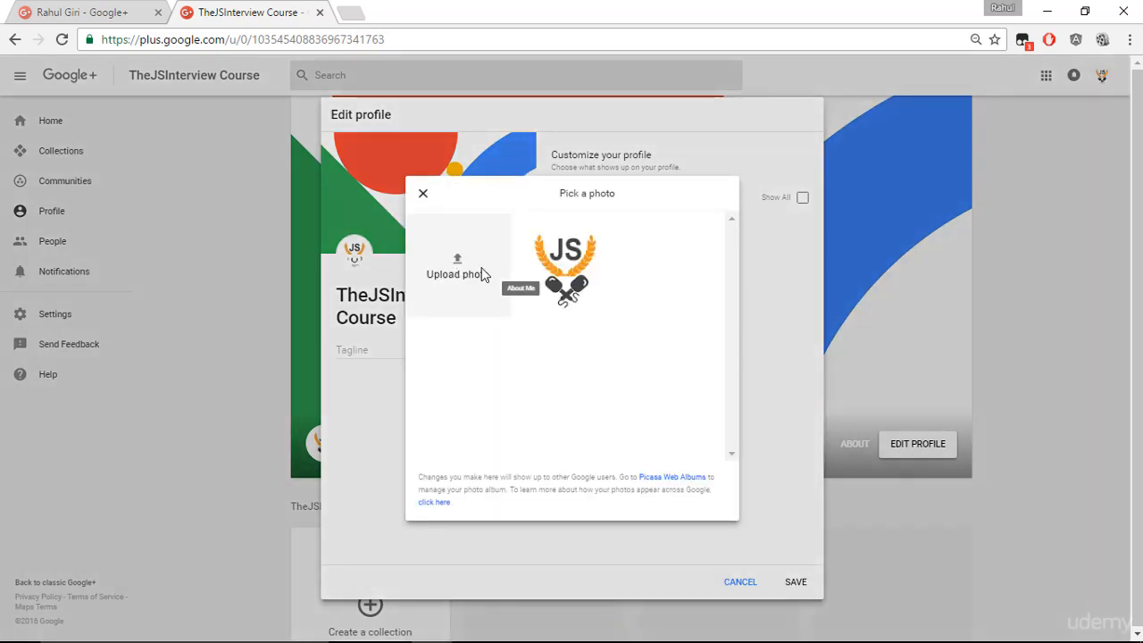
left_click(475, 268)
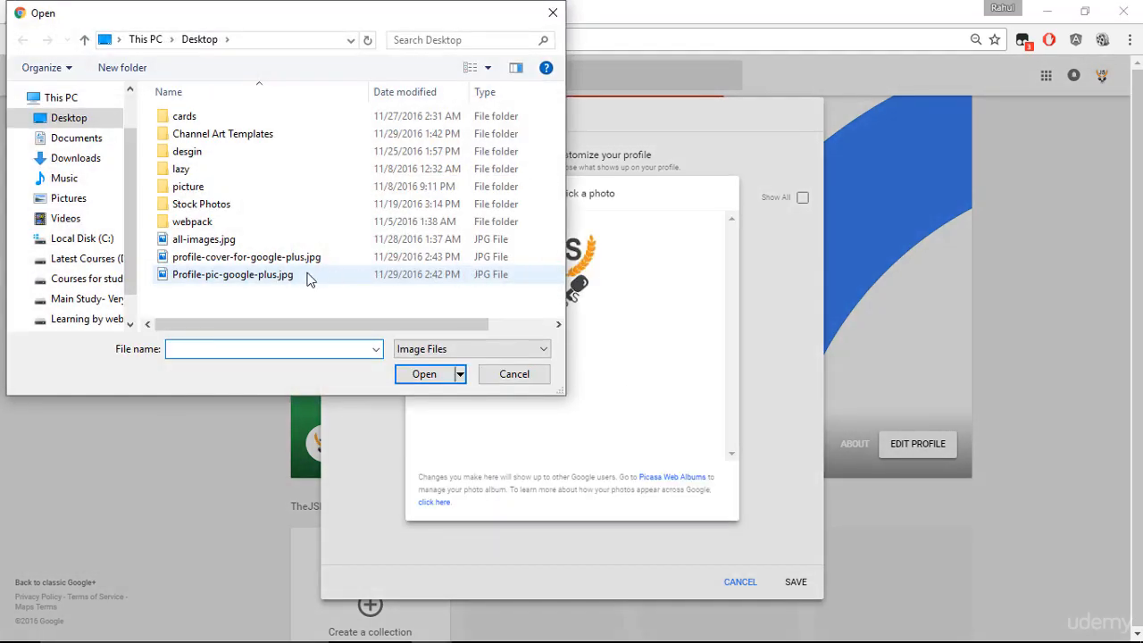
double_click(302, 259)
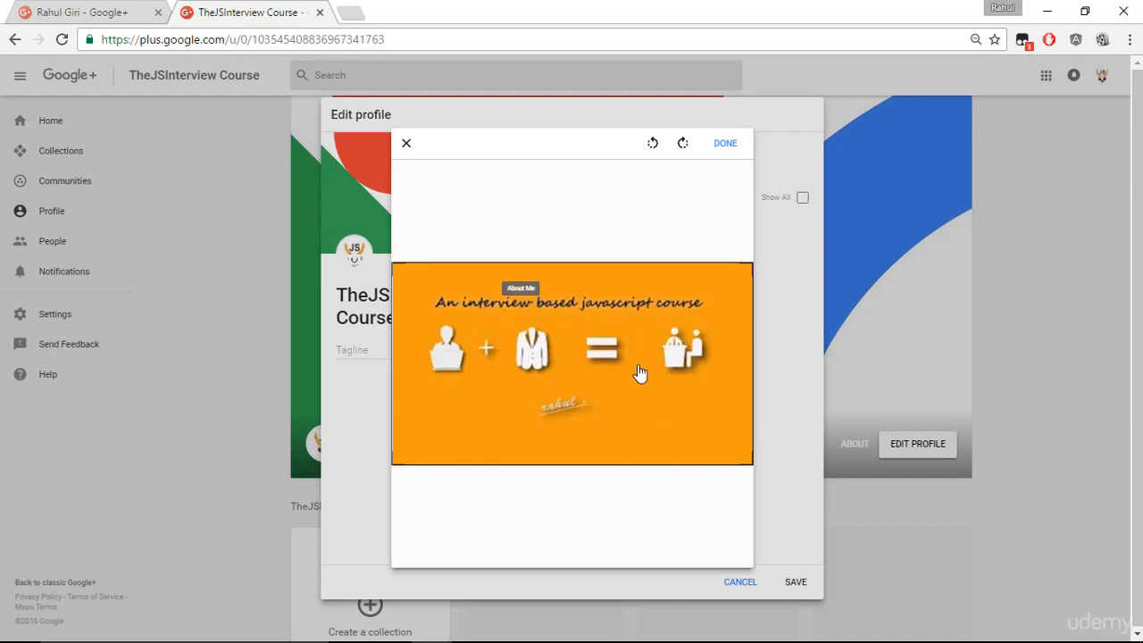
left_click(725, 148)
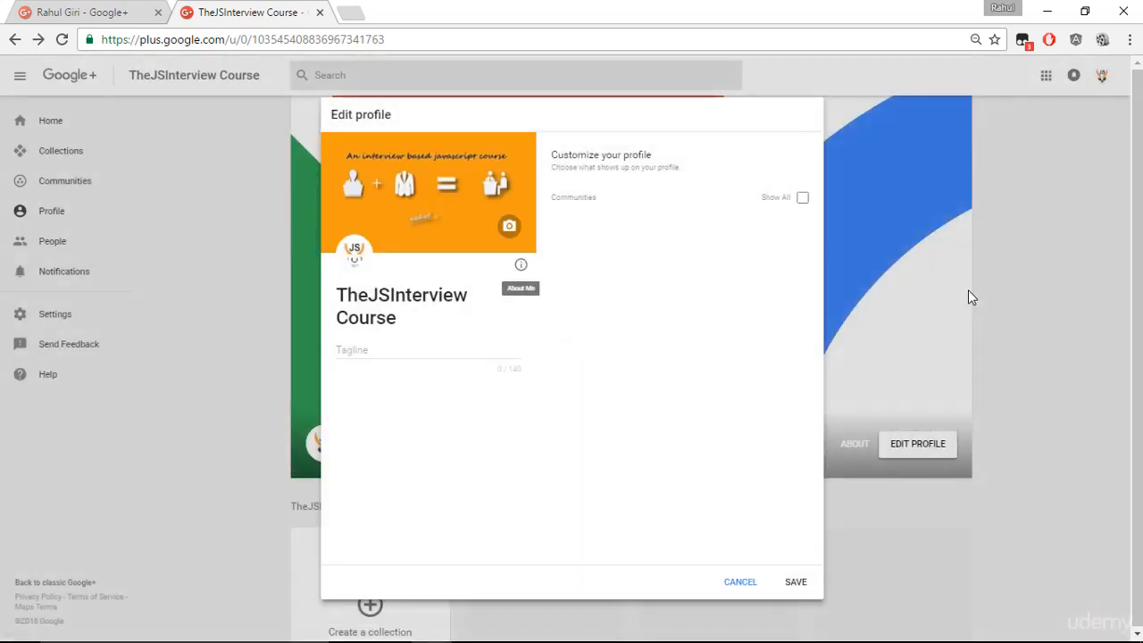
left_click(794, 581)
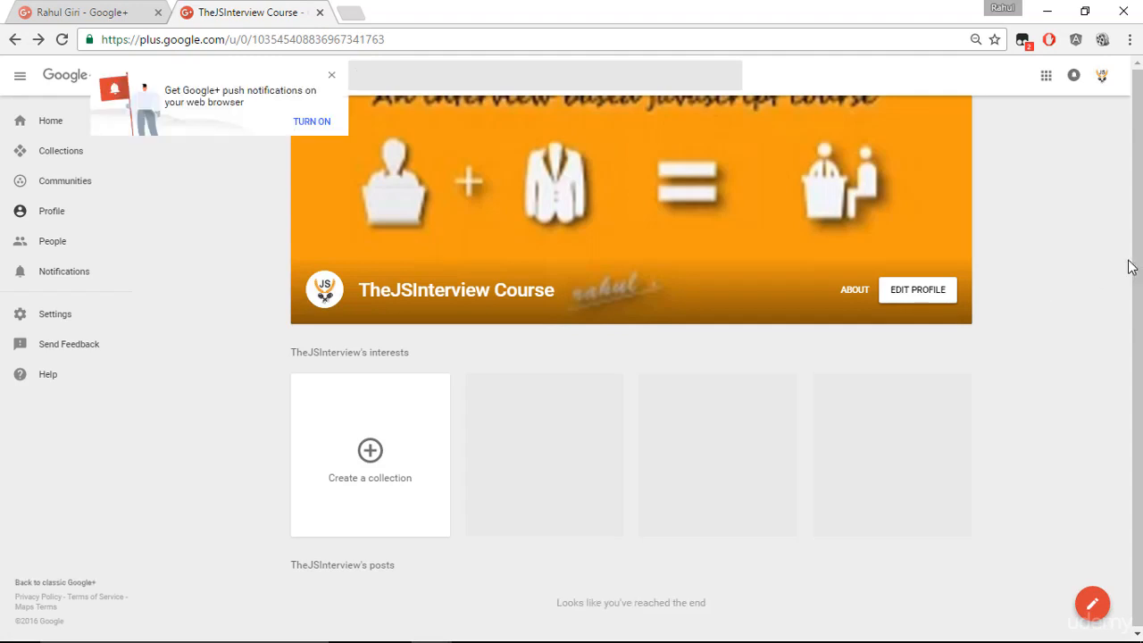
Look over the updated profile page and dismiss the push notifications prompt.
scroll(1035, 295, "down", 2)
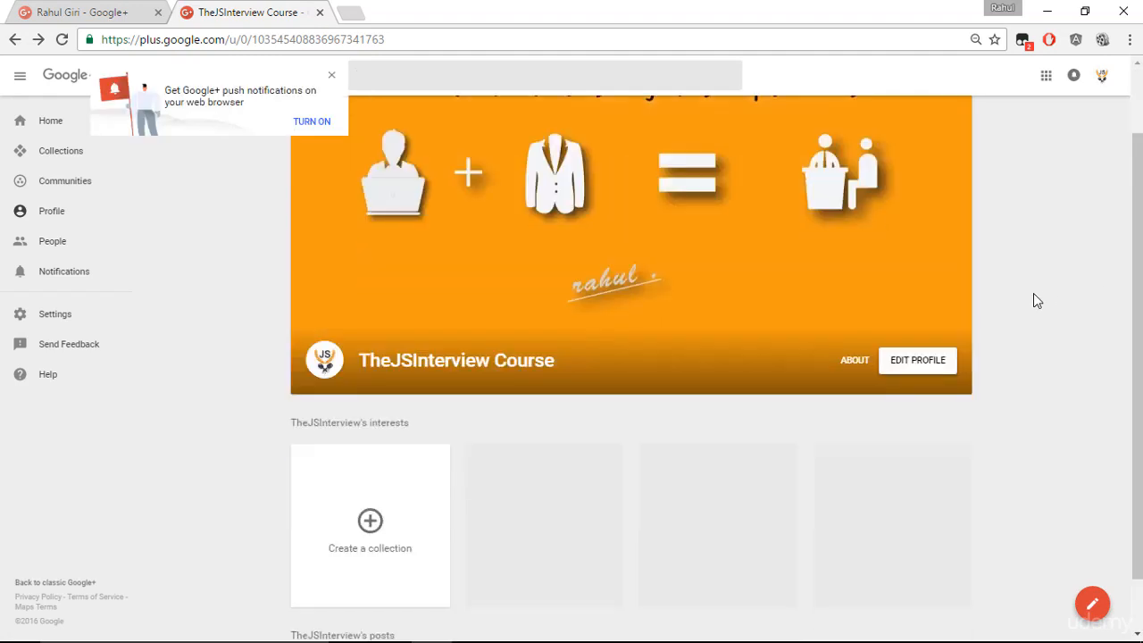
scroll(1035, 294, "up", 2)
left_click(331, 76)
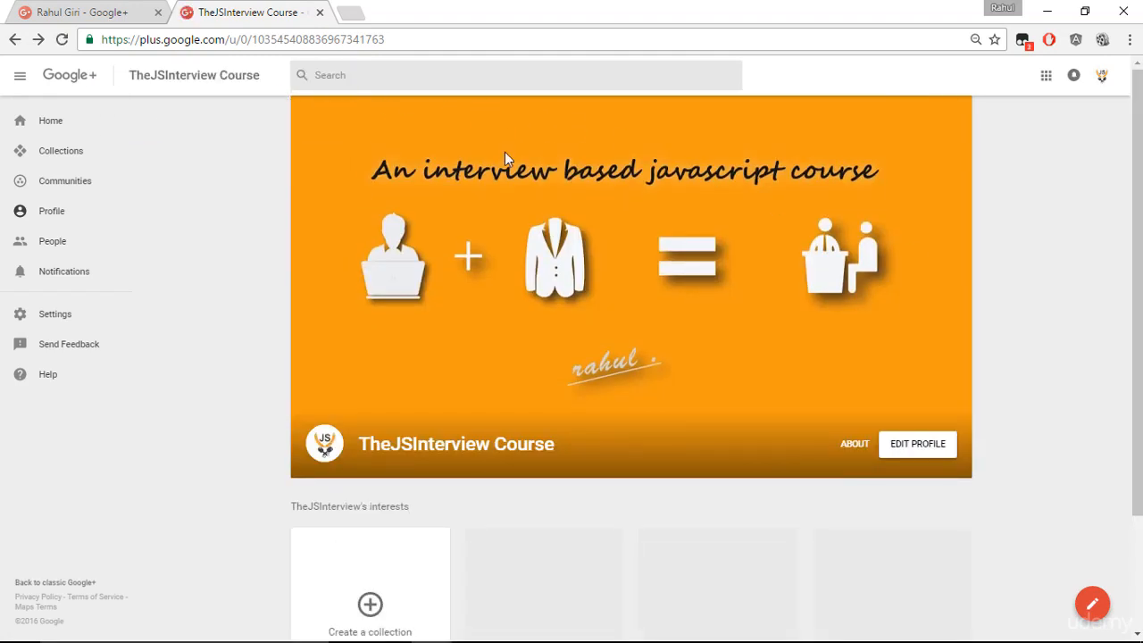
scroll(1005, 316, "down", 2)
scroll(1006, 317, "up", 2)
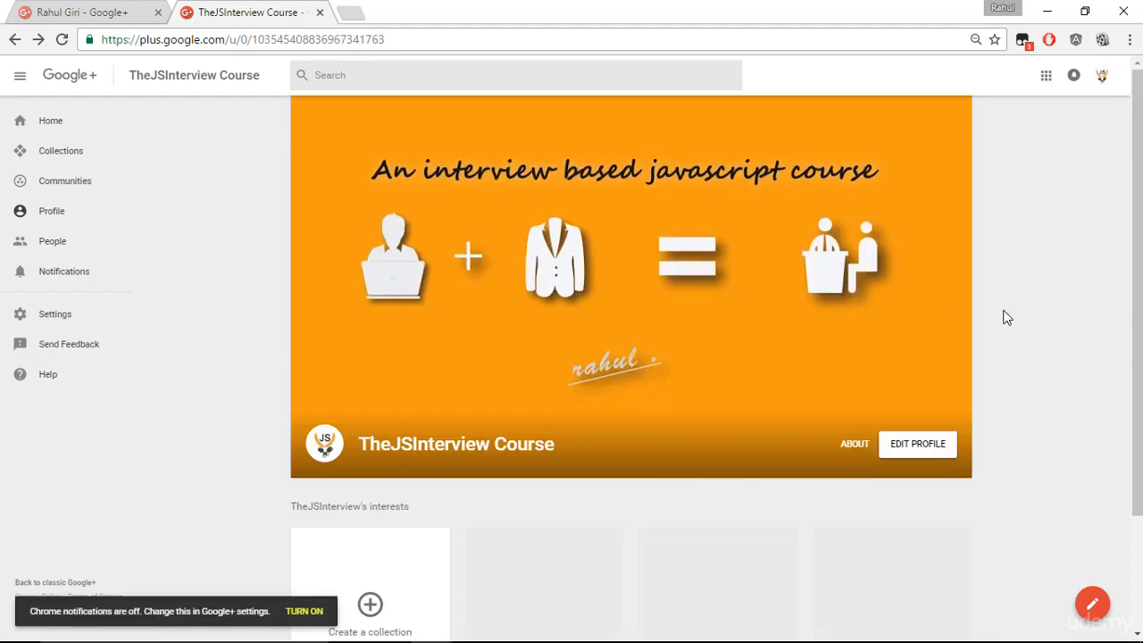
Compare the live Google+ profile page with the Google plus template in Photoshop, checking the cover and profile picture placement.
key("alt+Tab")
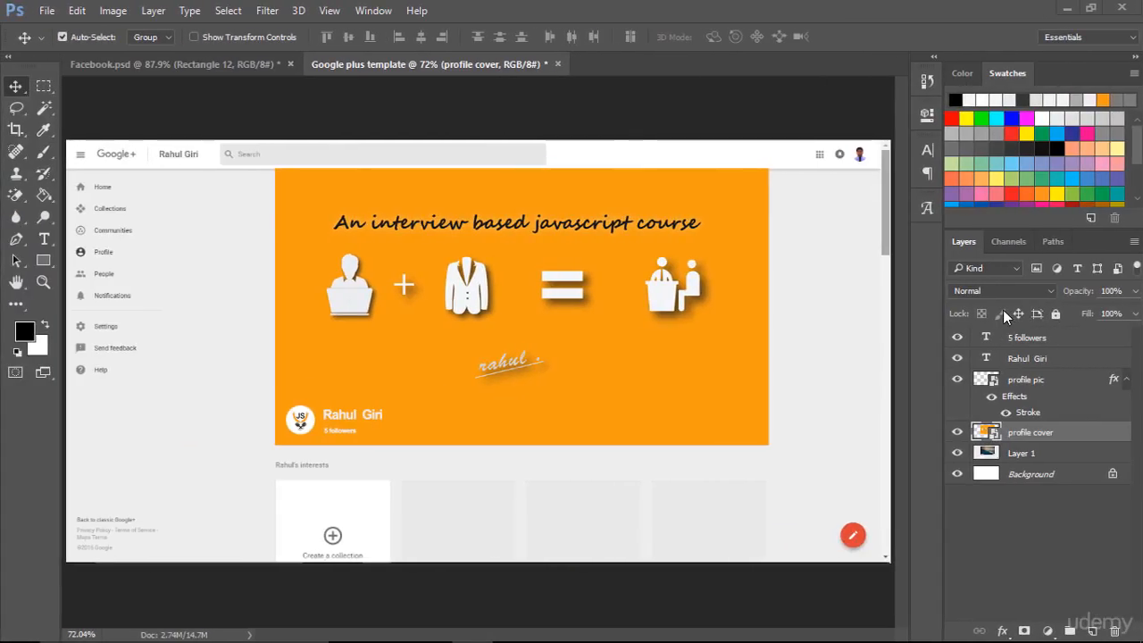
key("alt+Tab")
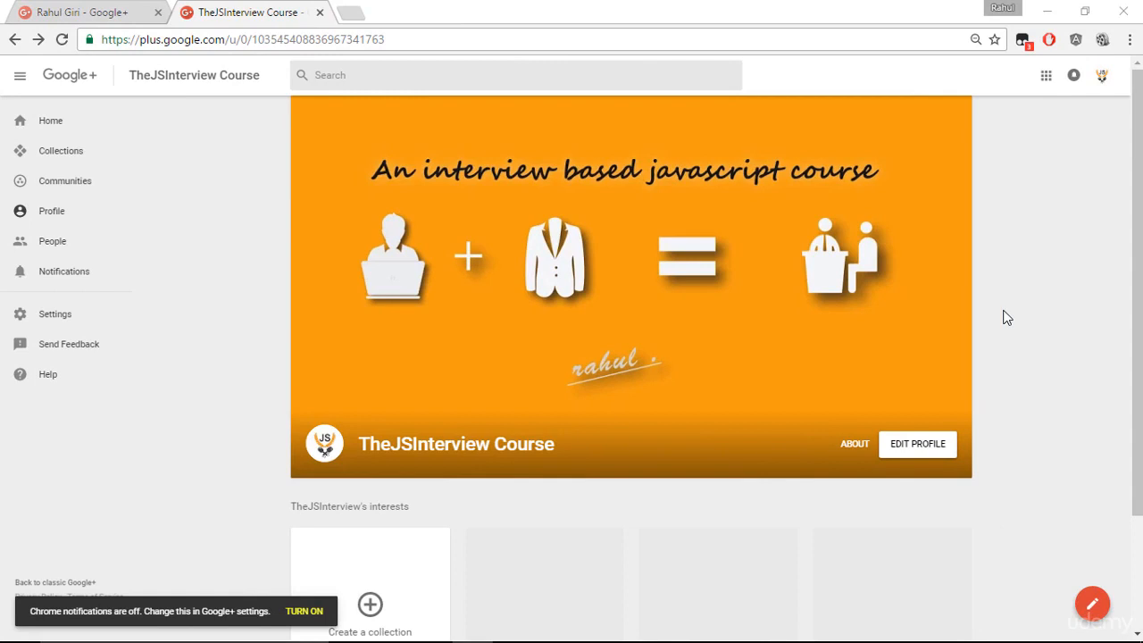
key("alt+Tab")
key("alt+Tab")
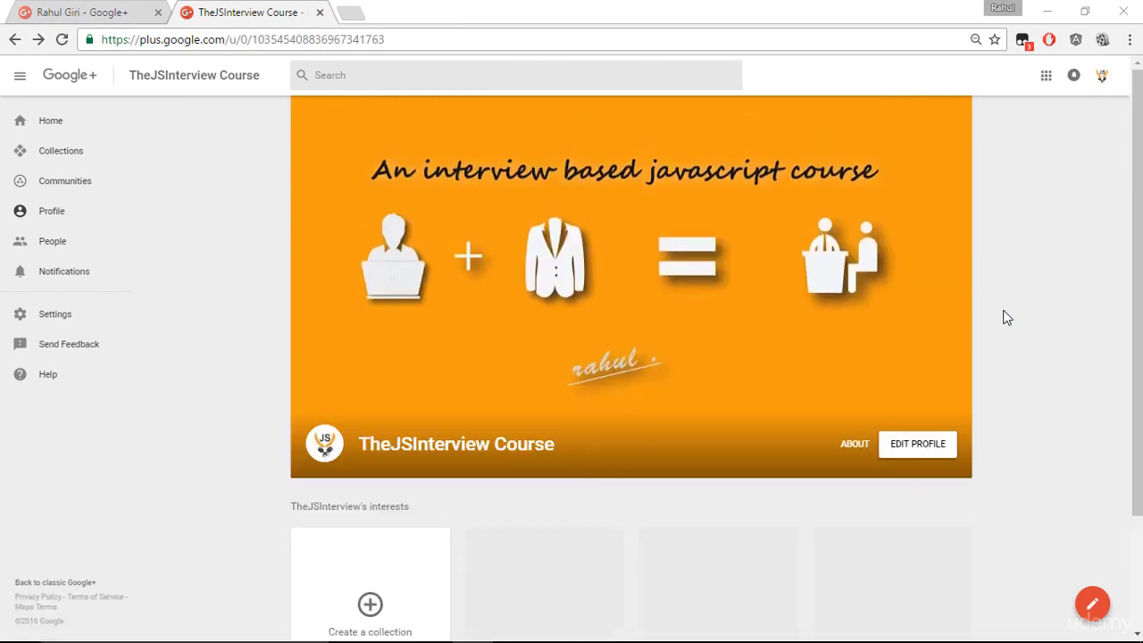
scroll(1004, 317, "down", 1)
scroll(1004, 317, "up", 1)
scroll(1007, 336, "down", 2)
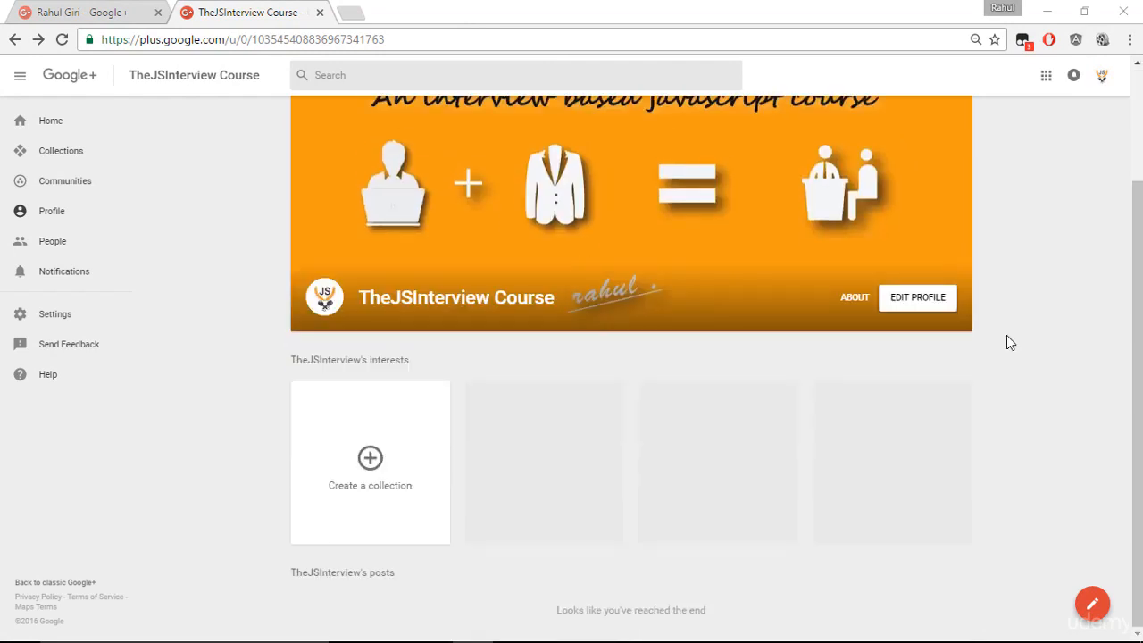
scroll(1011, 343, "up", 2)
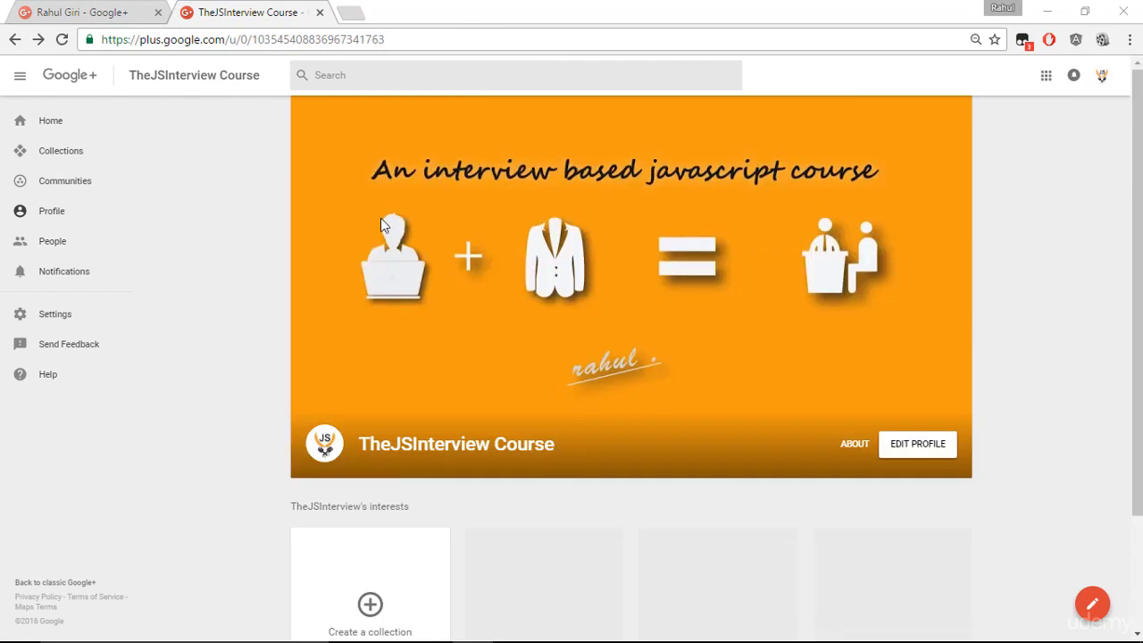